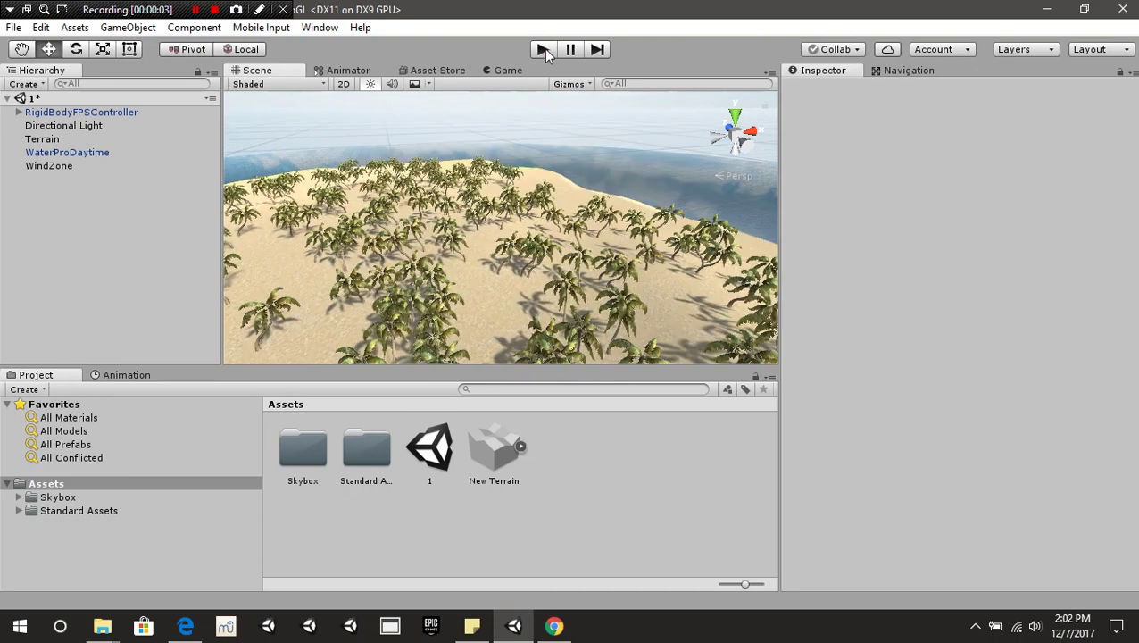
Play-test the palm island scene by walking around in first person, and stop play mode
left_click(544, 50)
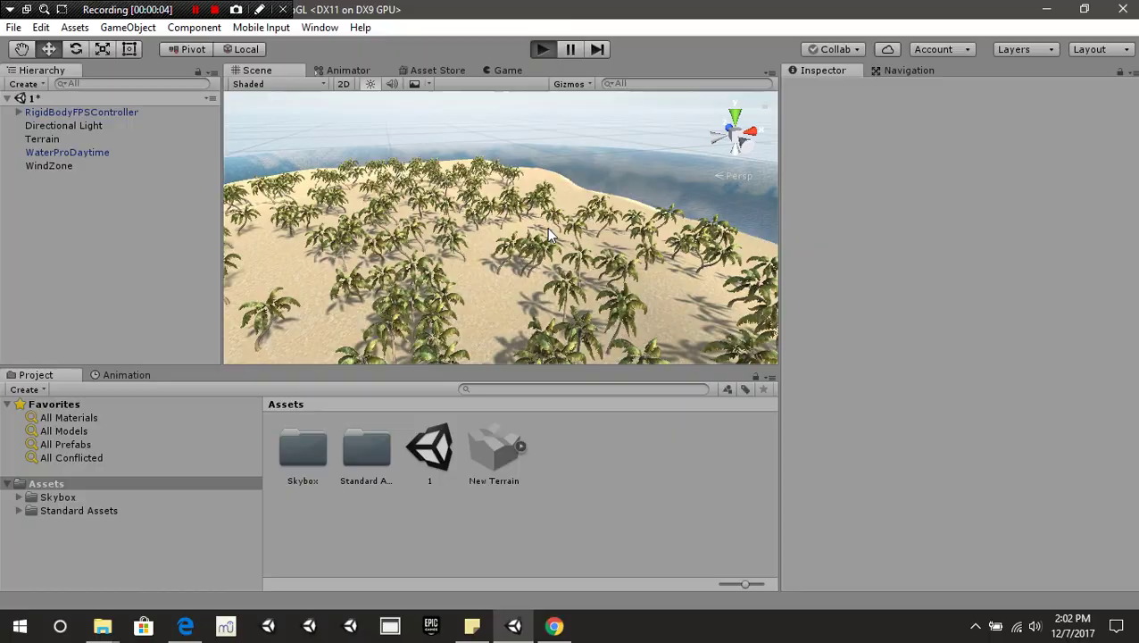
key("w")
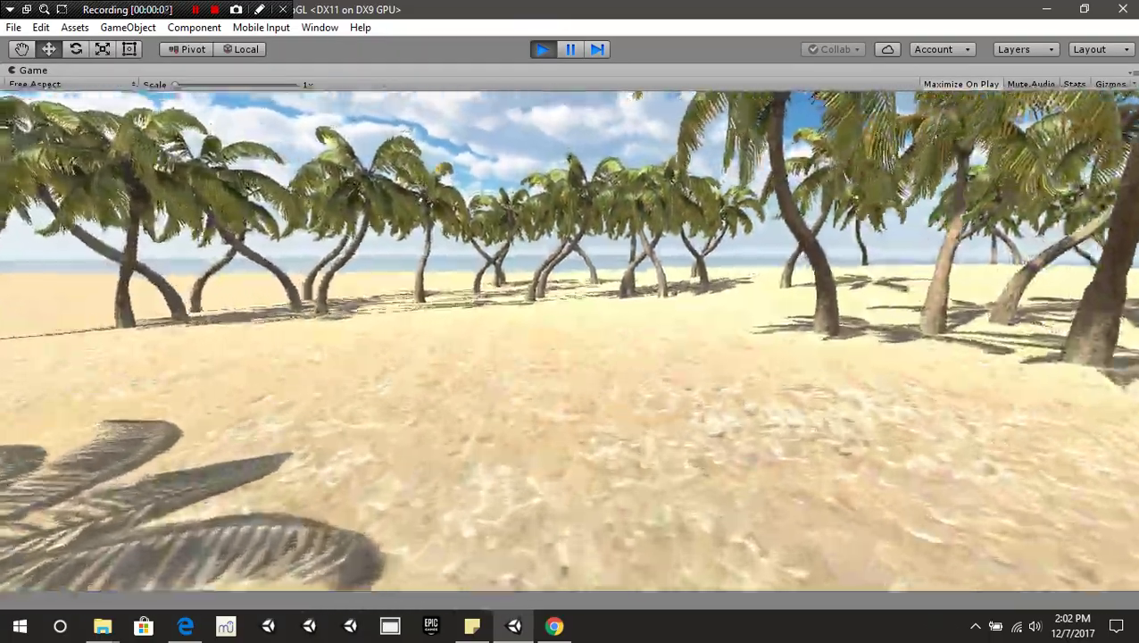
key("w")
key("w")
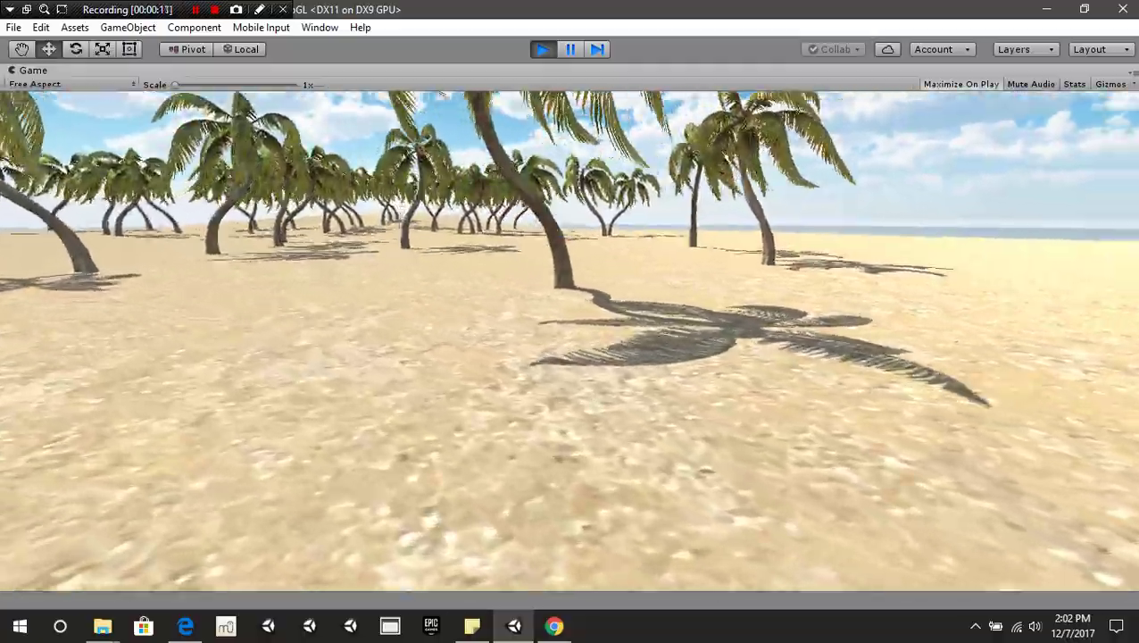
key("w")
key("w")
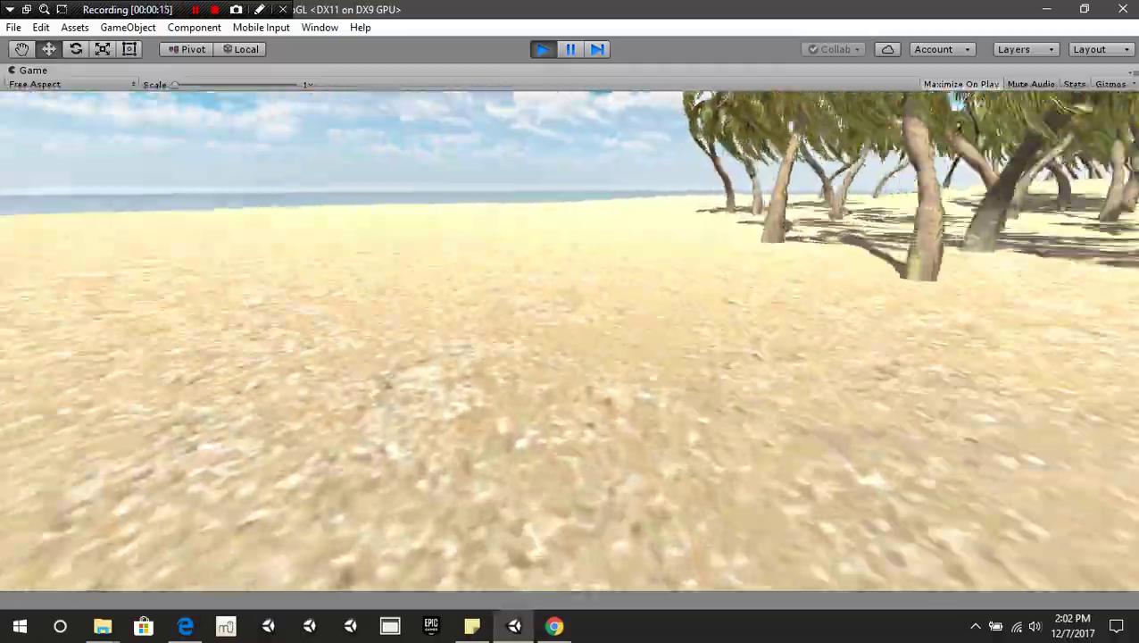
key("w")
key("w")
key("w")
key("w")
key("w")
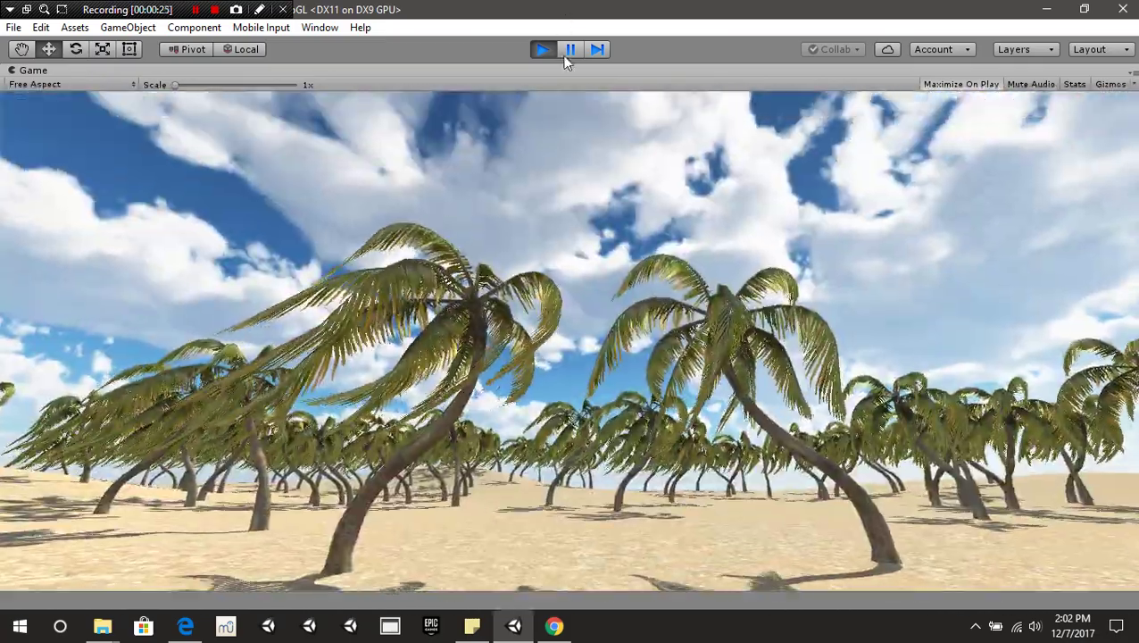
left_click(543, 50)
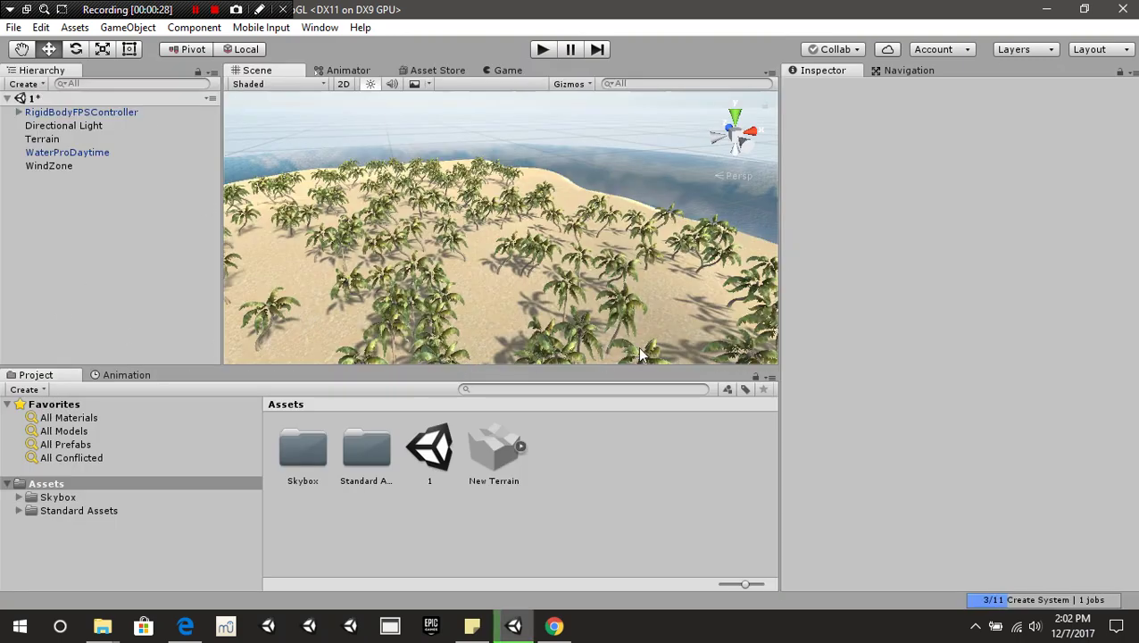
Open the build settings, view the PC, Mac & Linux Standalone options, and select the WebGL platform
left_click(13, 27)
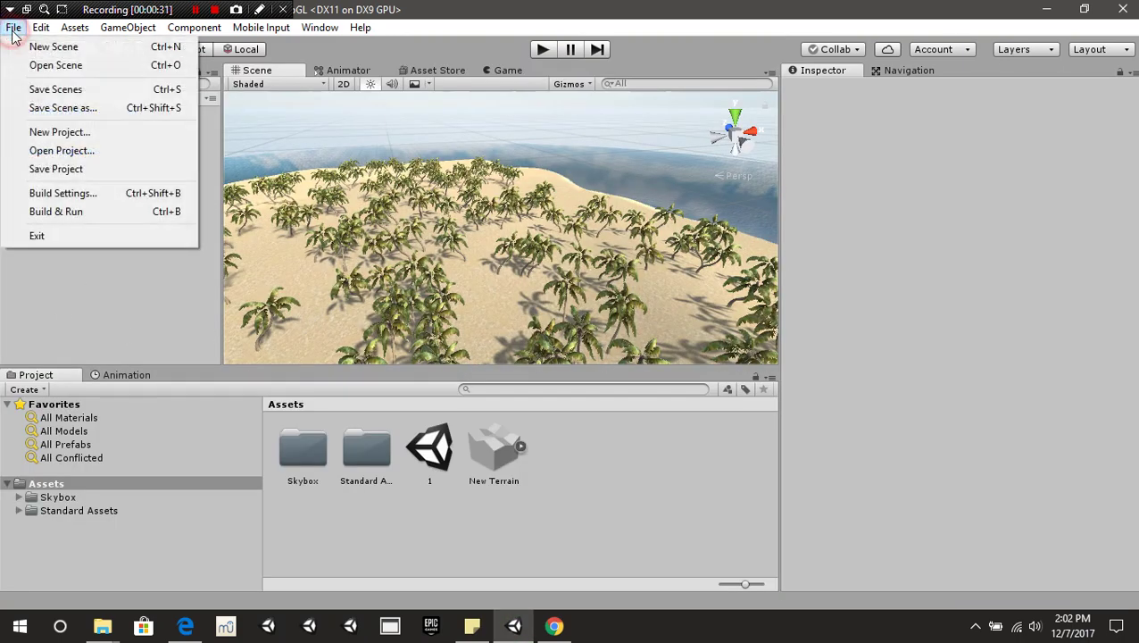
left_click(103, 190)
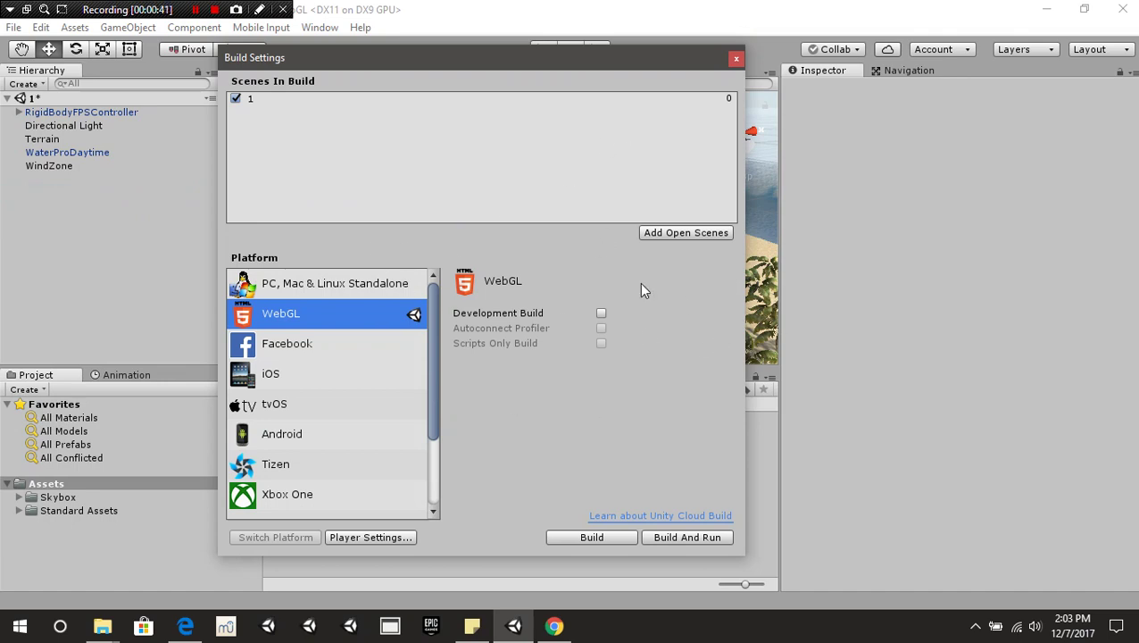
left_click(320, 286)
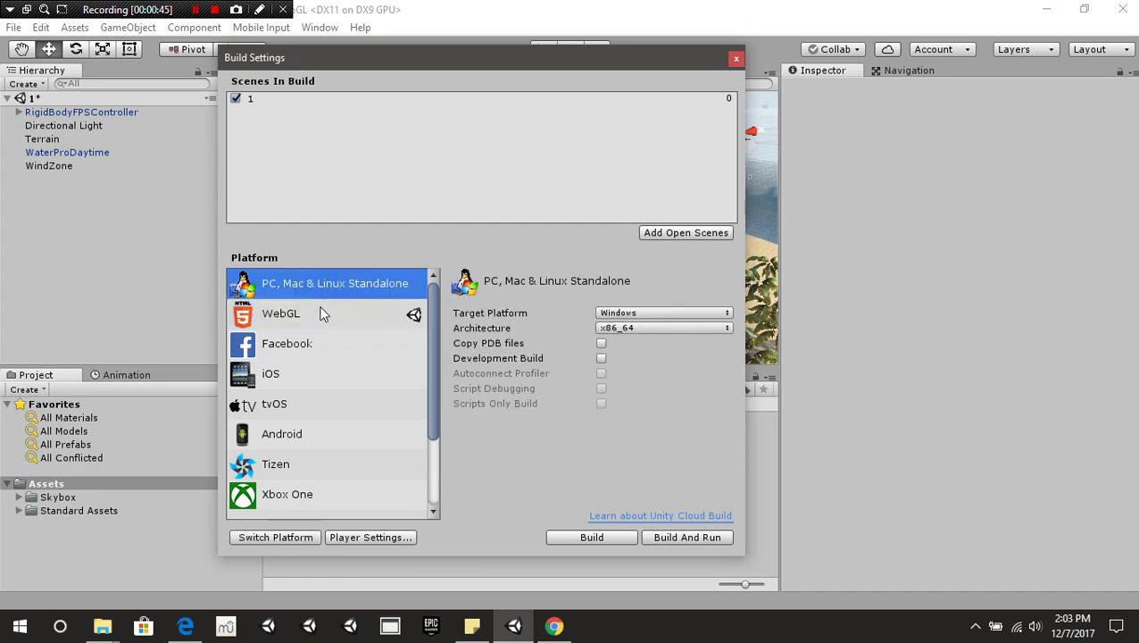
left_click(323, 314)
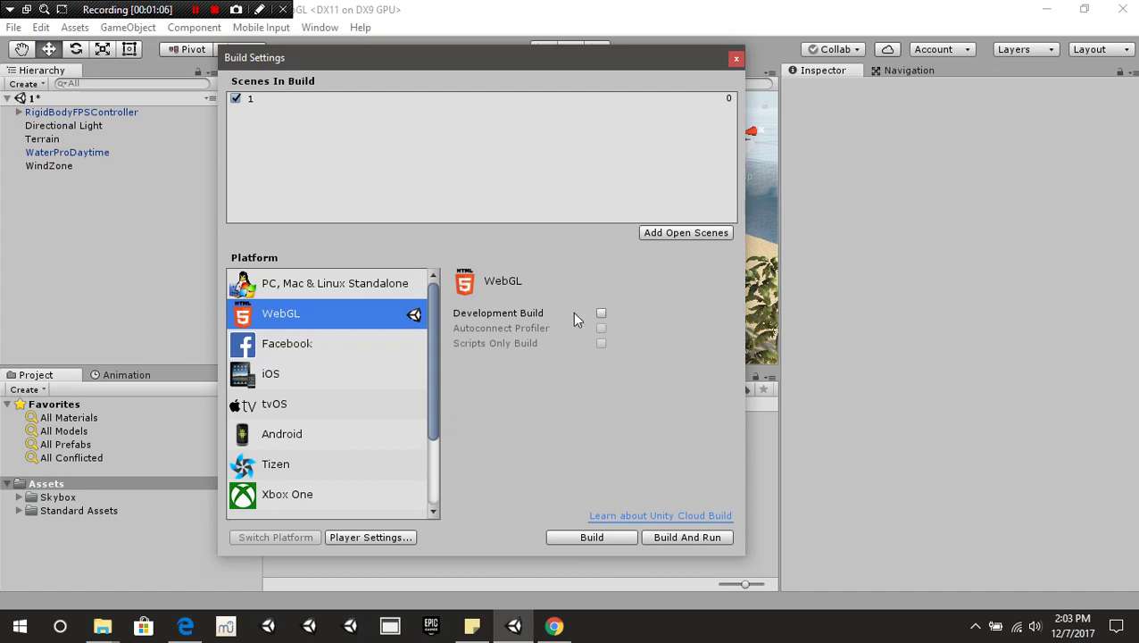
Open the player settings and set the product name to "Simple Game"
left_click(372, 537)
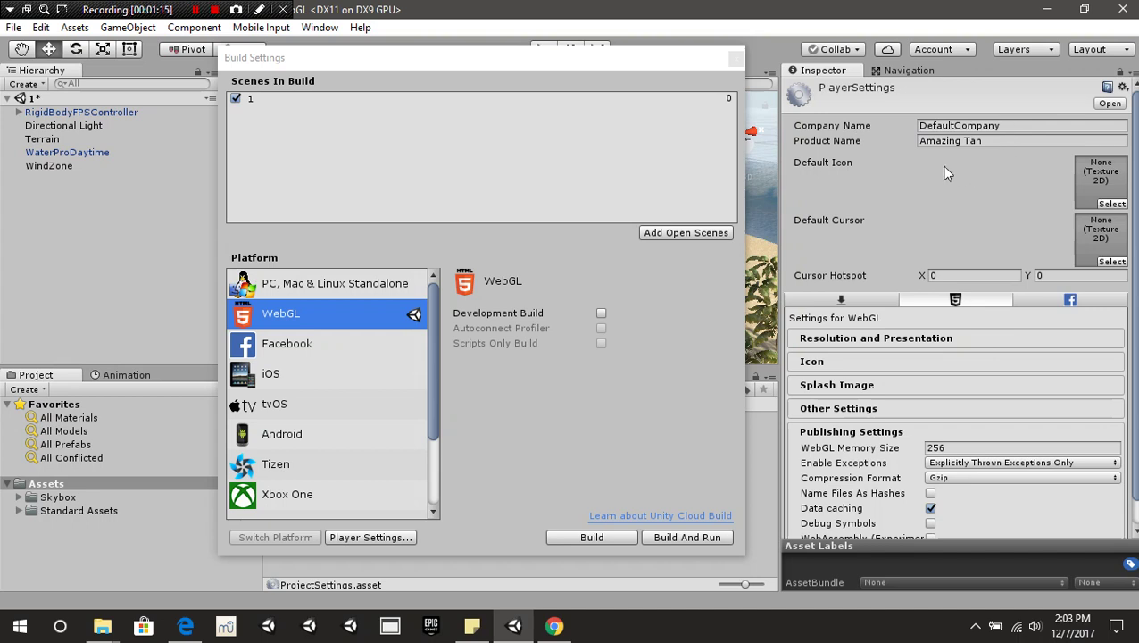
left_click(998, 140)
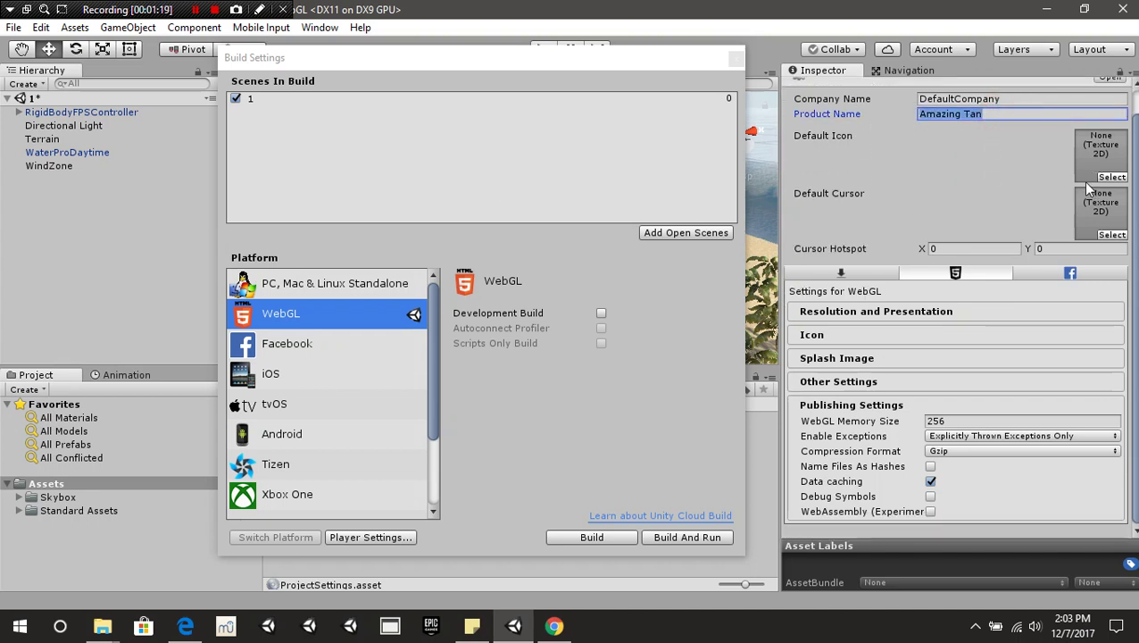
type("Simple Game")
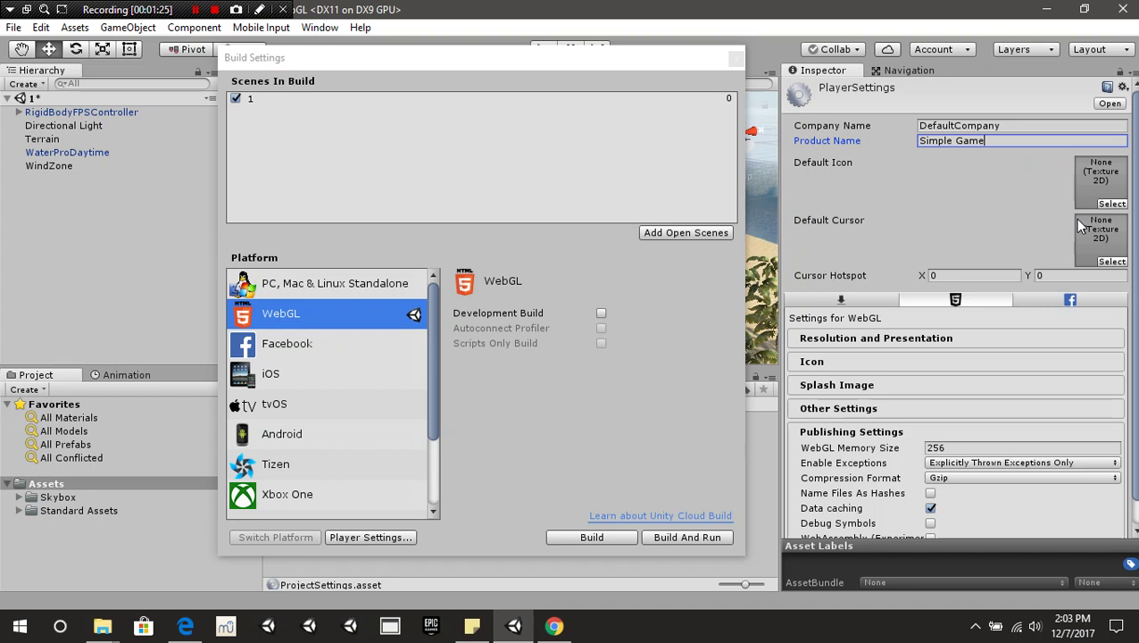
Look at the Facebook player settings and return to the WebGL ones
scroll(1081, 232, "down", 1)
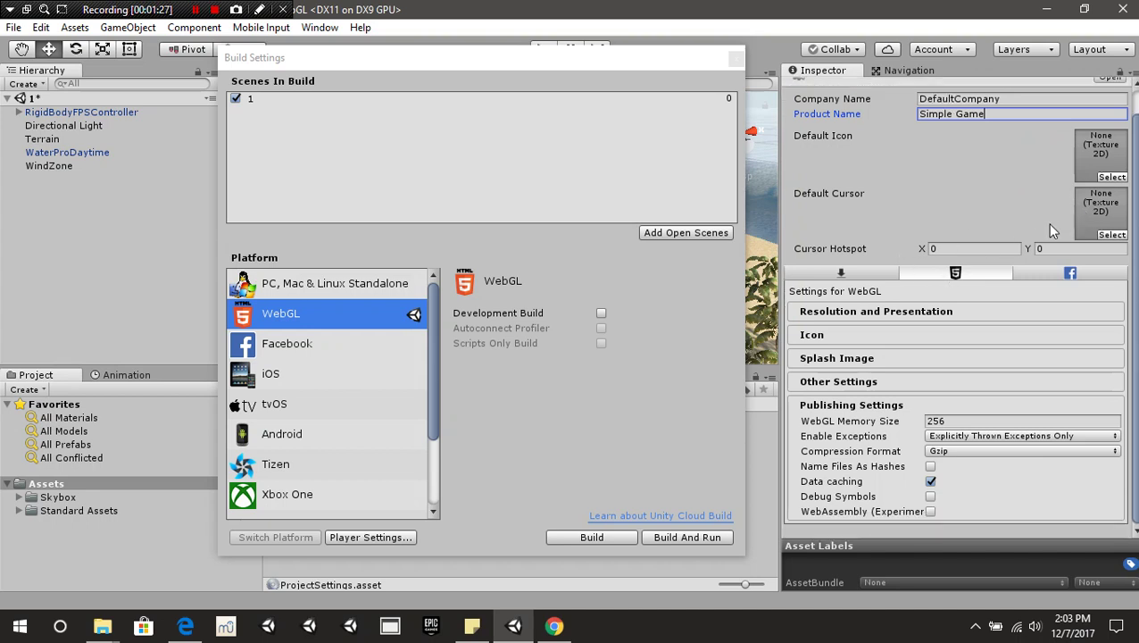
left_click(982, 279)
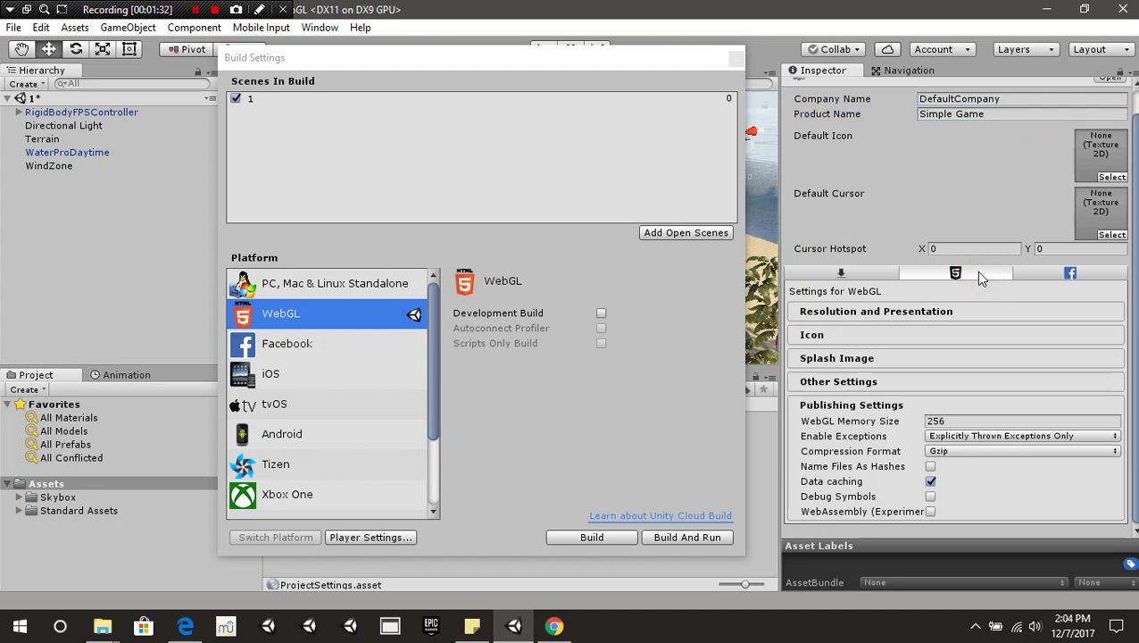
left_click(1071, 272)
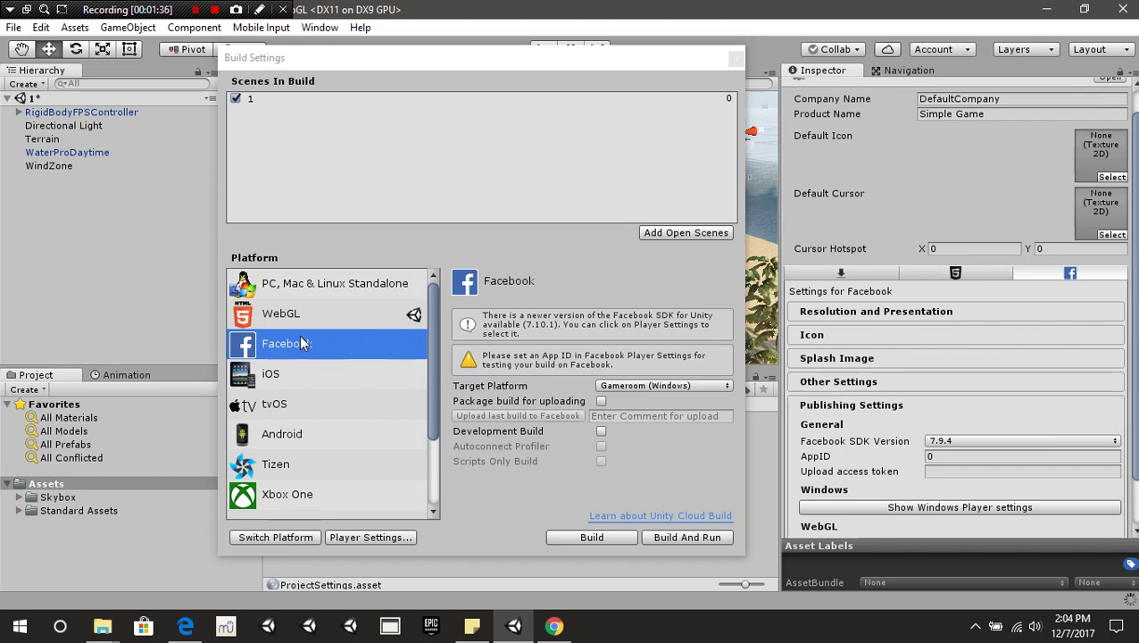
left_click(957, 272)
left_click(389, 315)
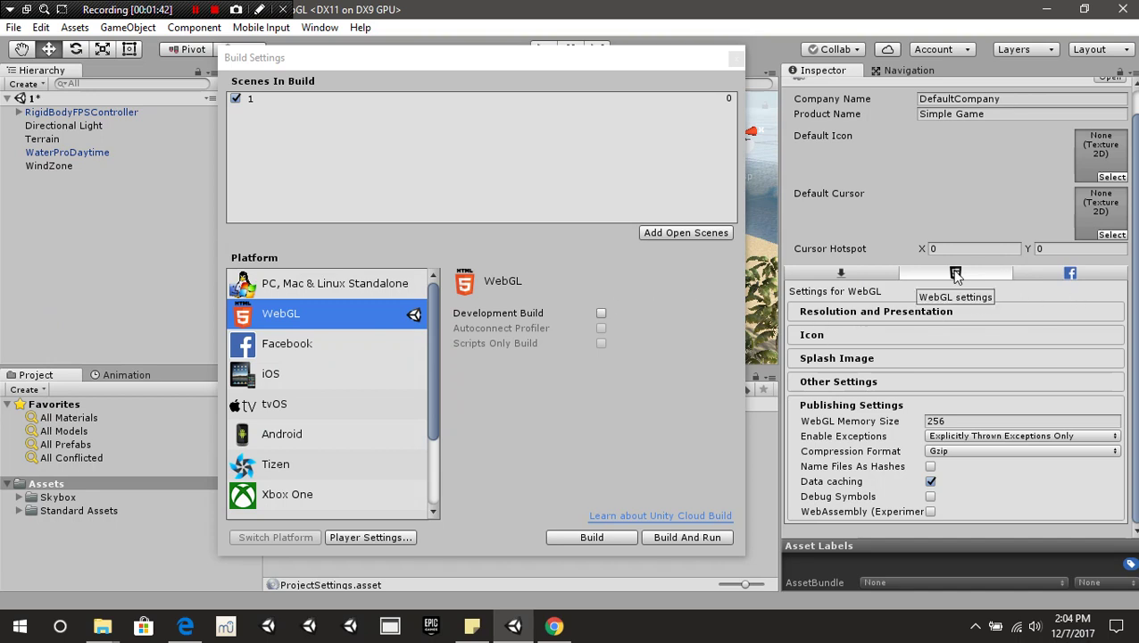
Review the WebGL Resolution and Presentation settings, including default screen width, height and template
left_click(891, 318)
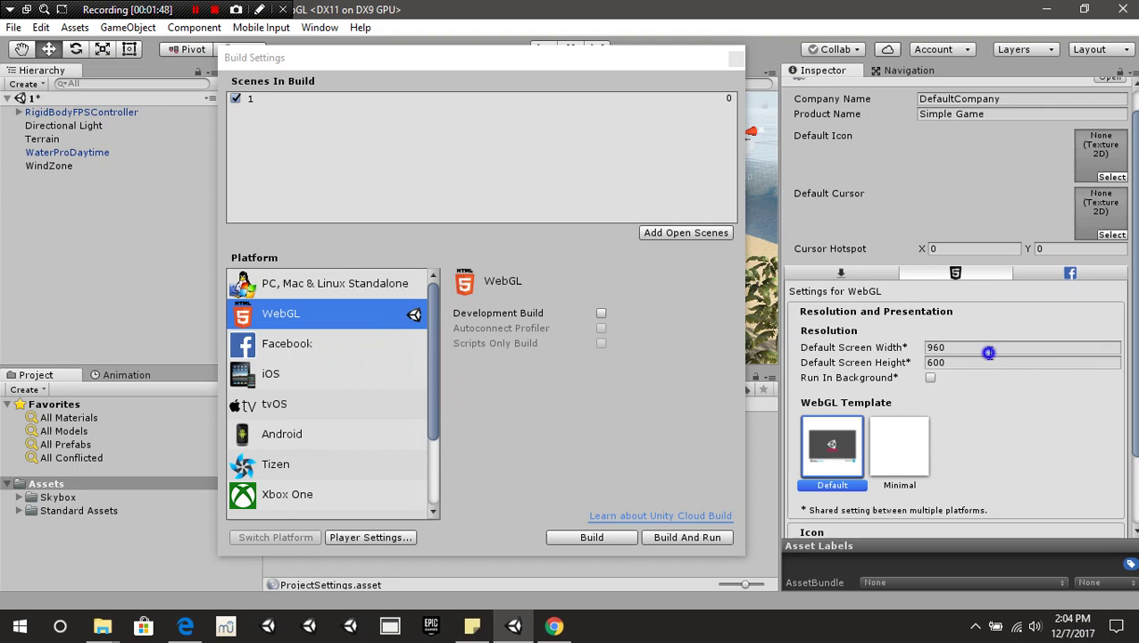
right_click(990, 353)
left_click(865, 344)
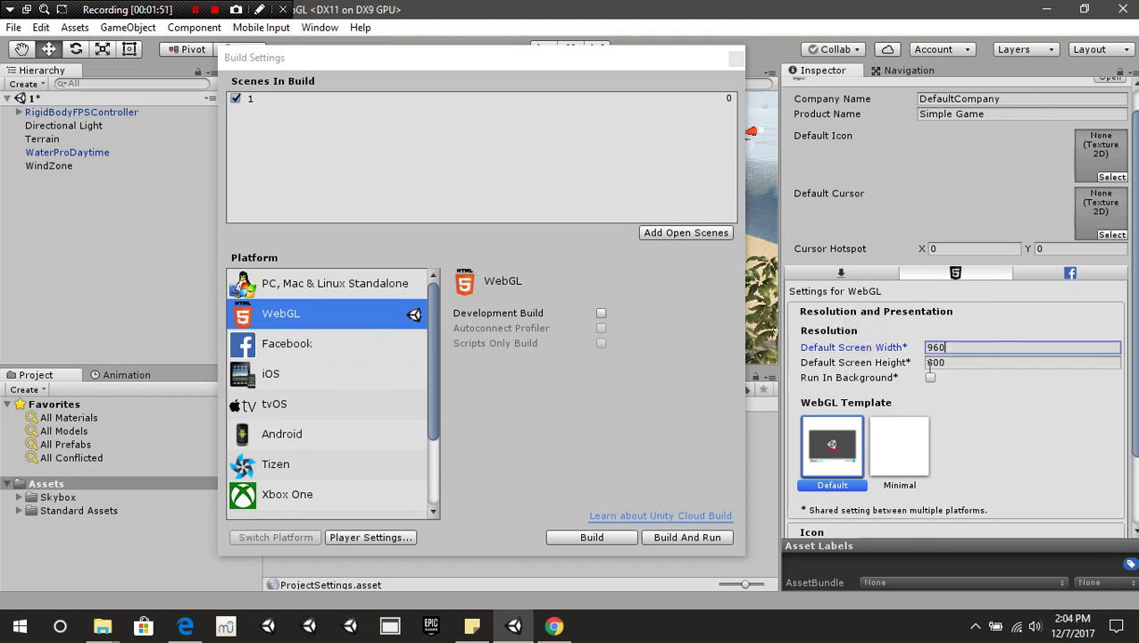
left_click(863, 363)
scroll(1027, 361, "down", 2)
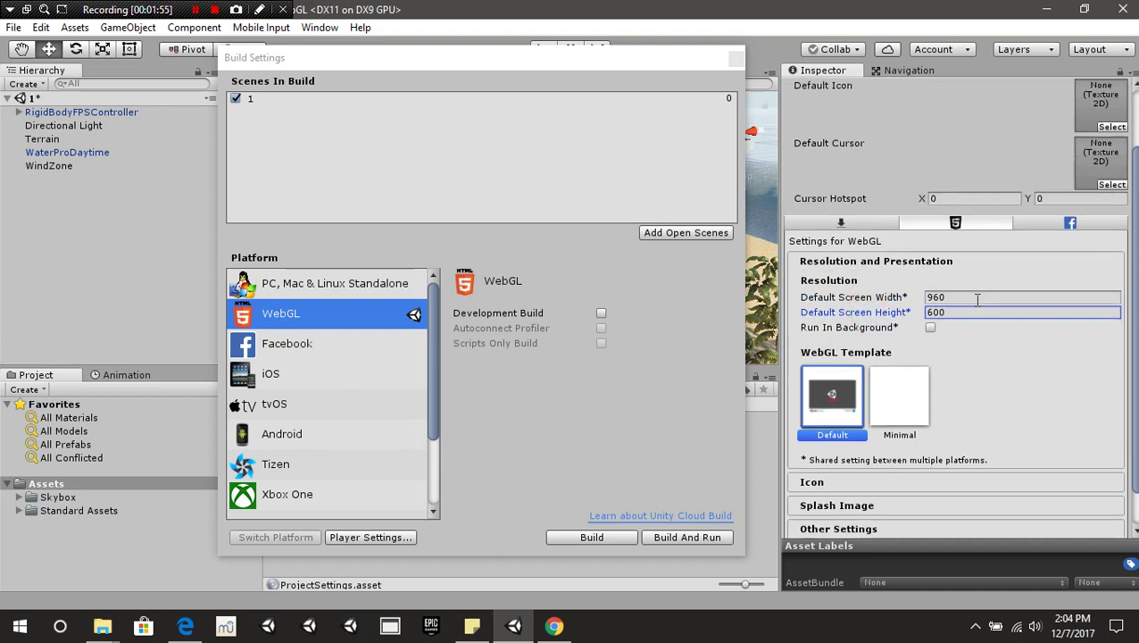
scroll(972, 327, "down", 2)
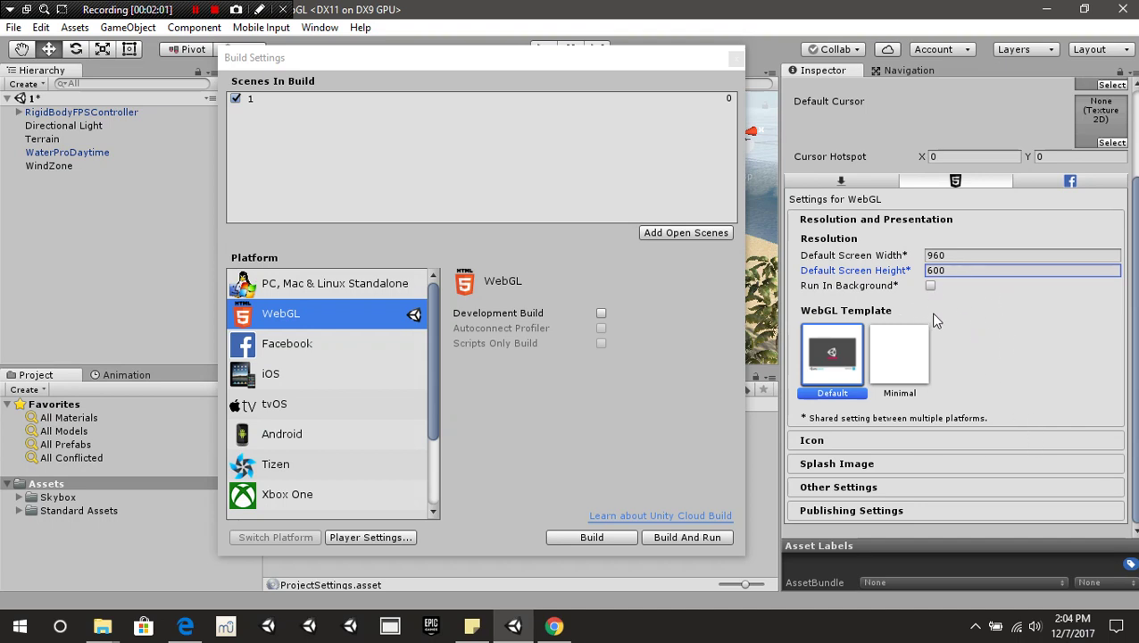
mouse_move(177, 639)
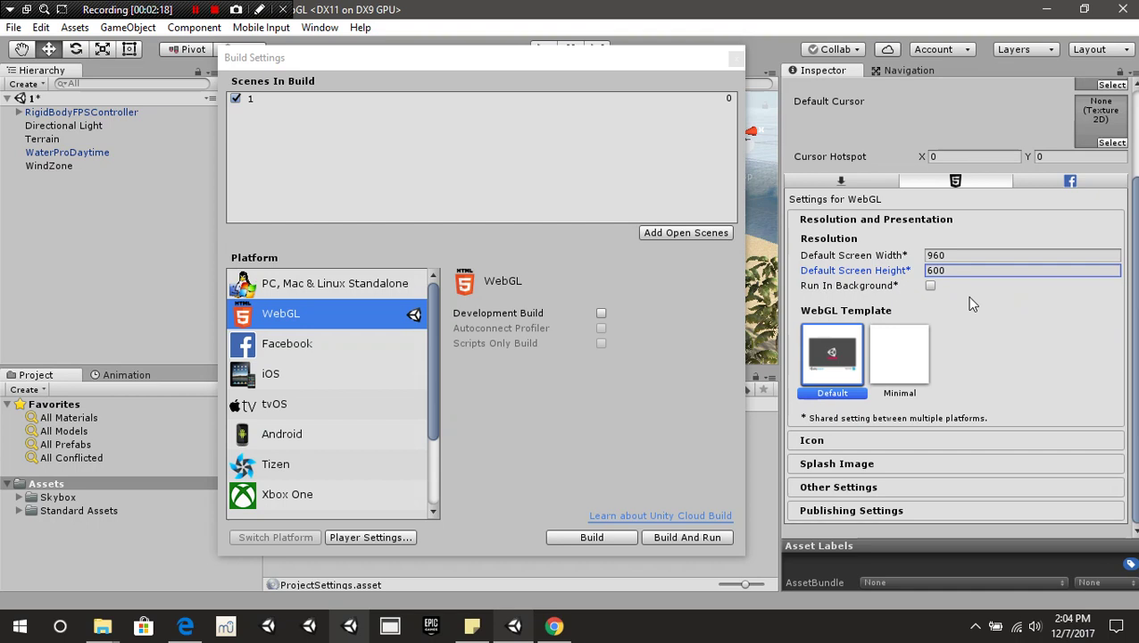
Inspect the Icon and Splash Image sections of the WebGL player settings
left_click(873, 437)
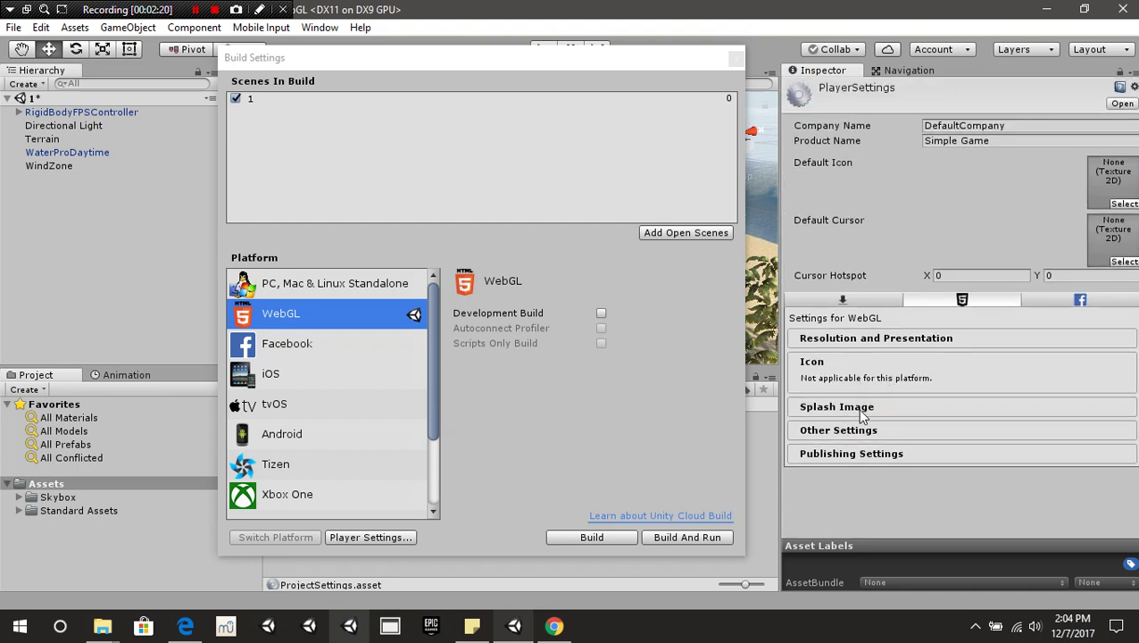
left_click(884, 407)
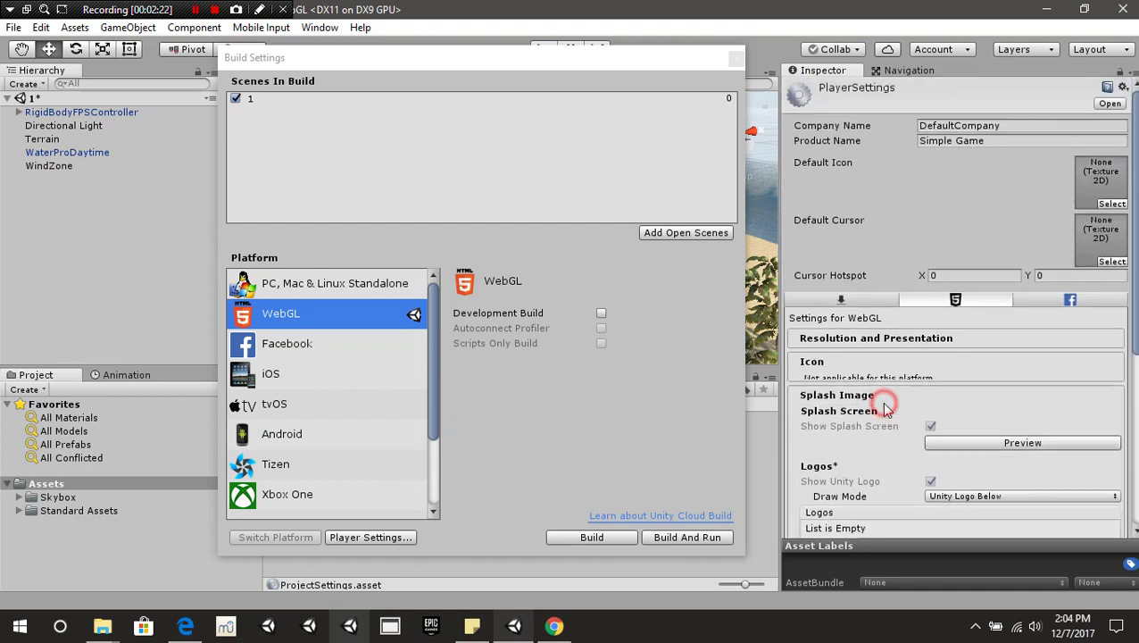
scroll(909, 411, "down", 5)
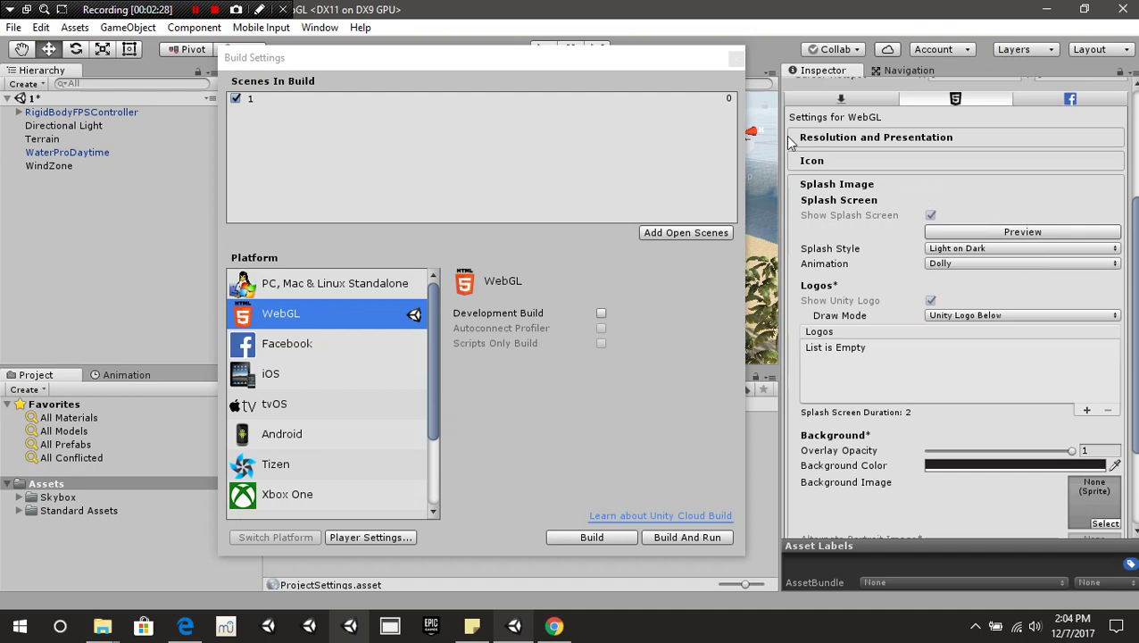
Preview the splash screen with the Game view uncovered, and review the splash logo and background options
left_click_drag(478, 56, 151, 35)
left_click_drag(176, 76, 371, 358)
left_click(1065, 231)
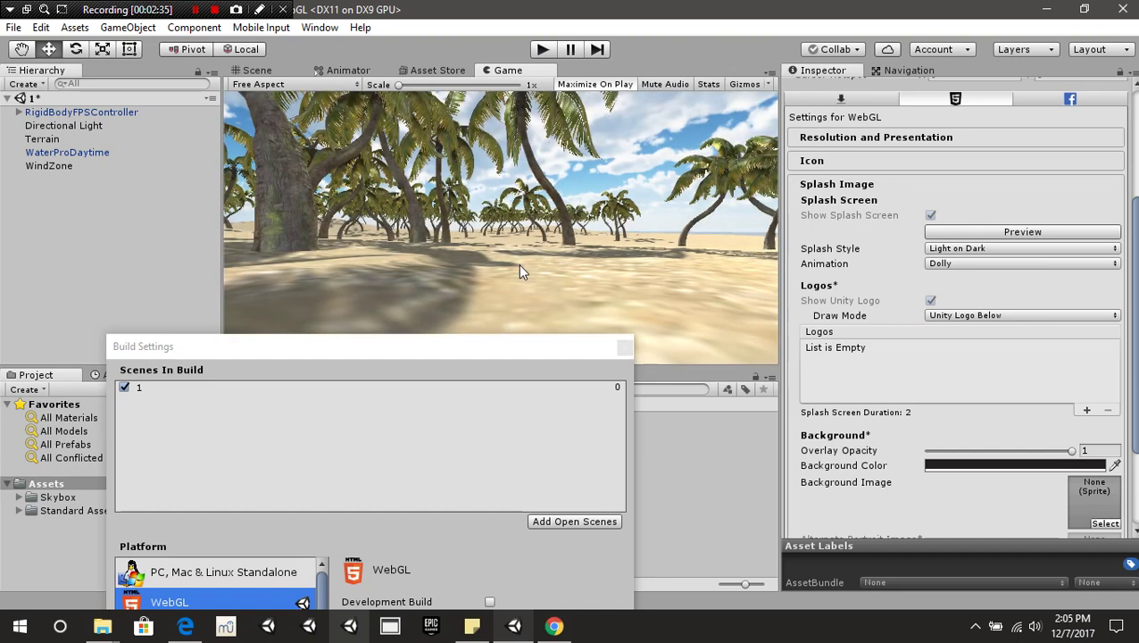
left_click_drag(401, 348, 394, 40)
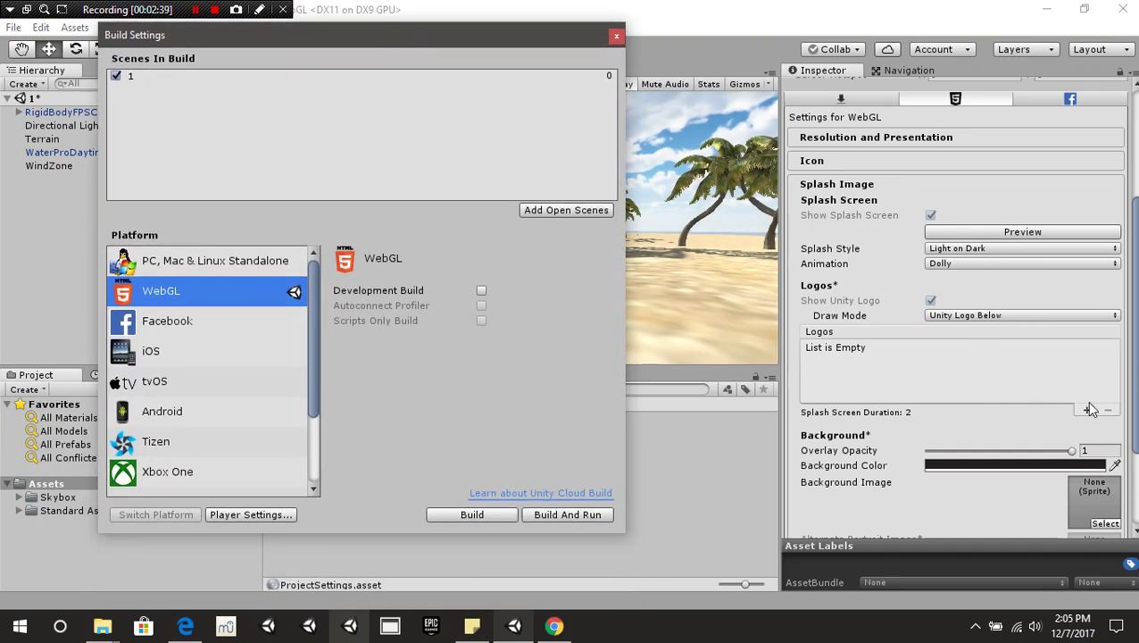
scroll(1074, 388, "down", 2)
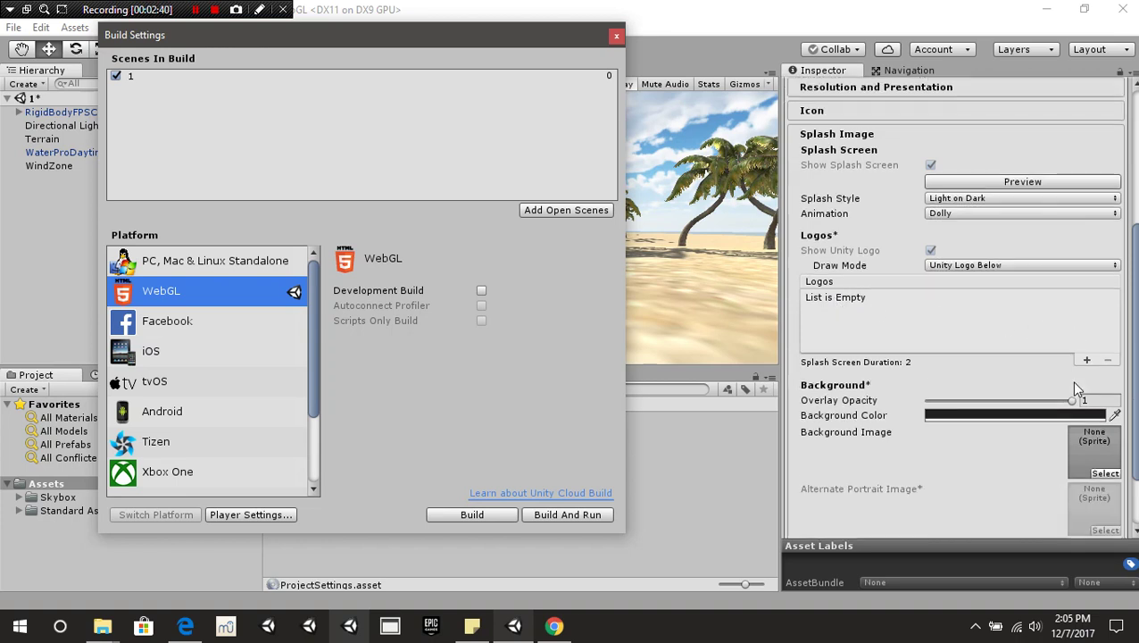
scroll(1078, 390, "down", 3)
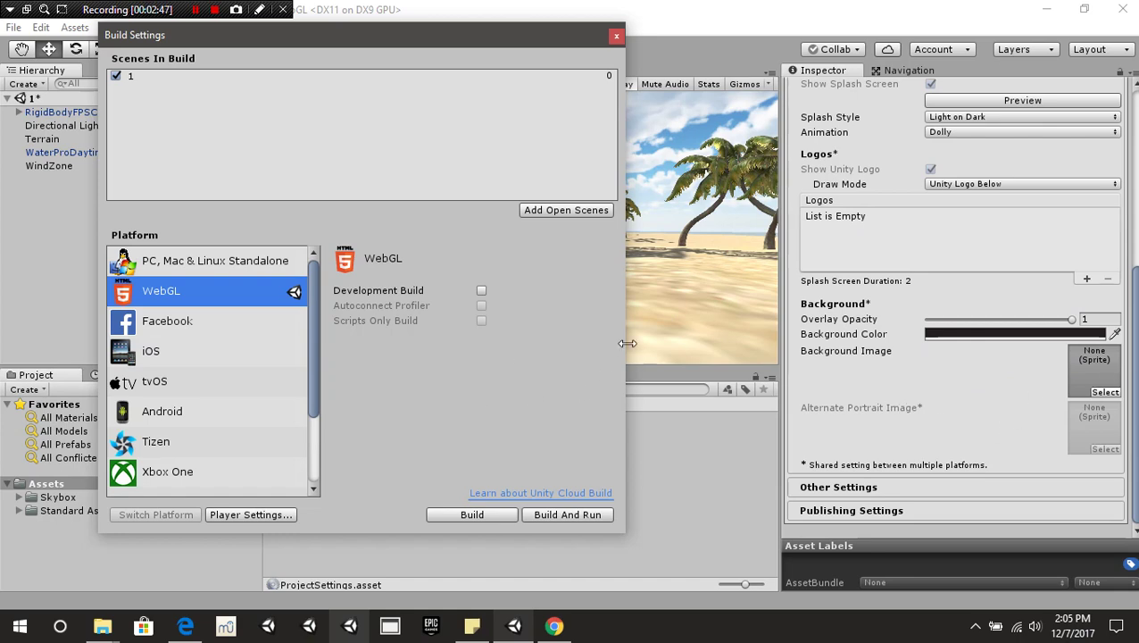
Switch to File Explorer, examine the contents of the Built_Project folder, and return to the Amazing Tan folder
left_click(102, 625)
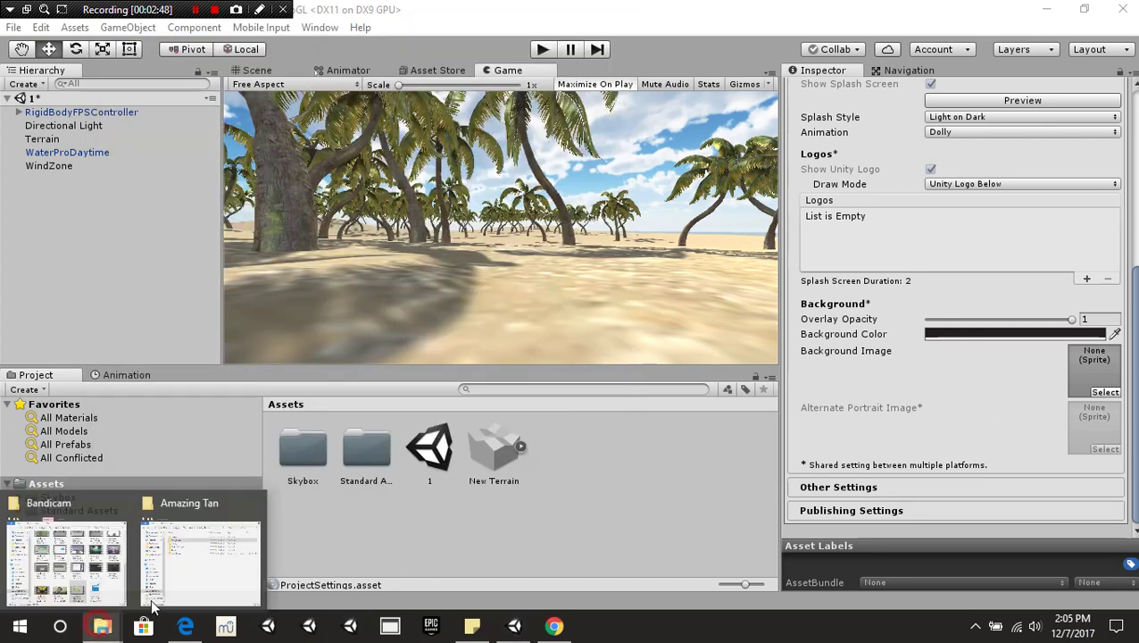
left_click(203, 547)
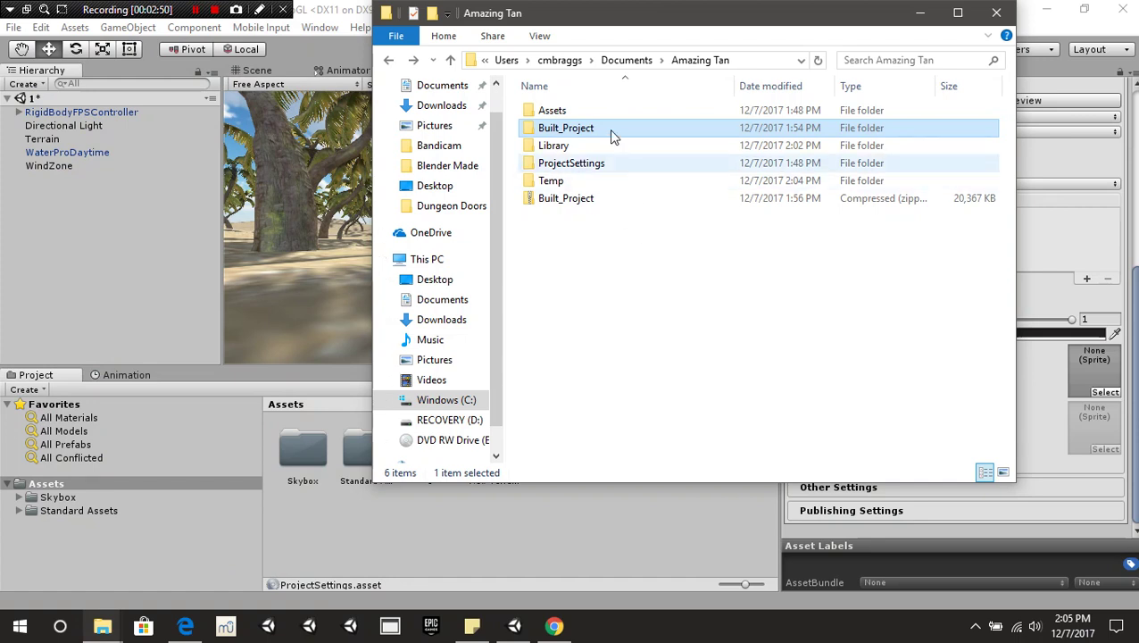
left_click(584, 132)
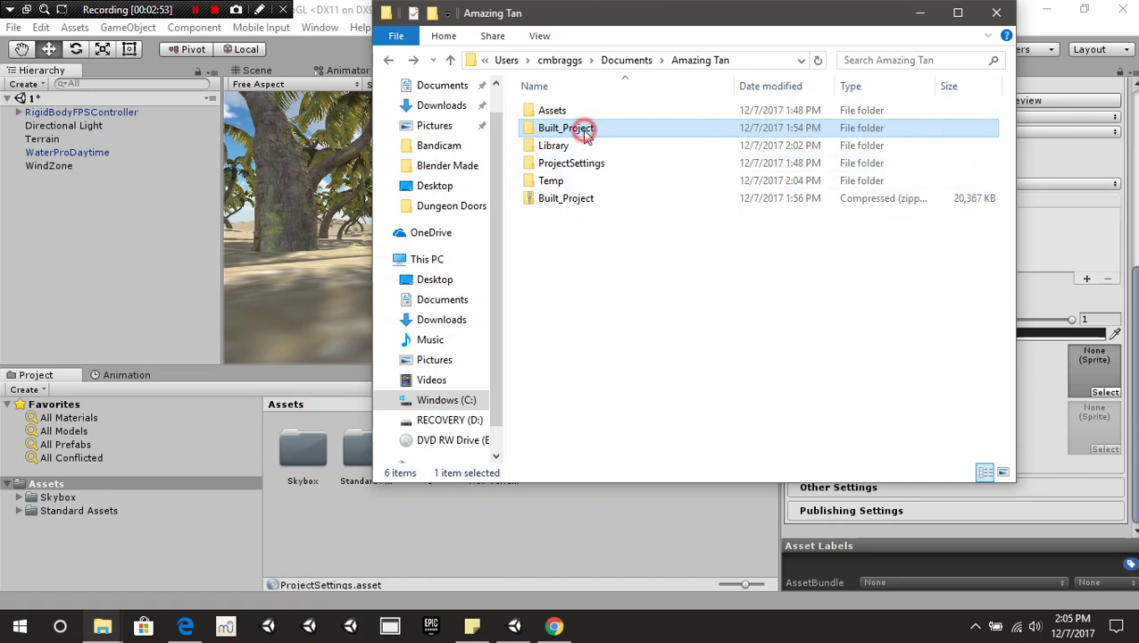
left_click(616, 269)
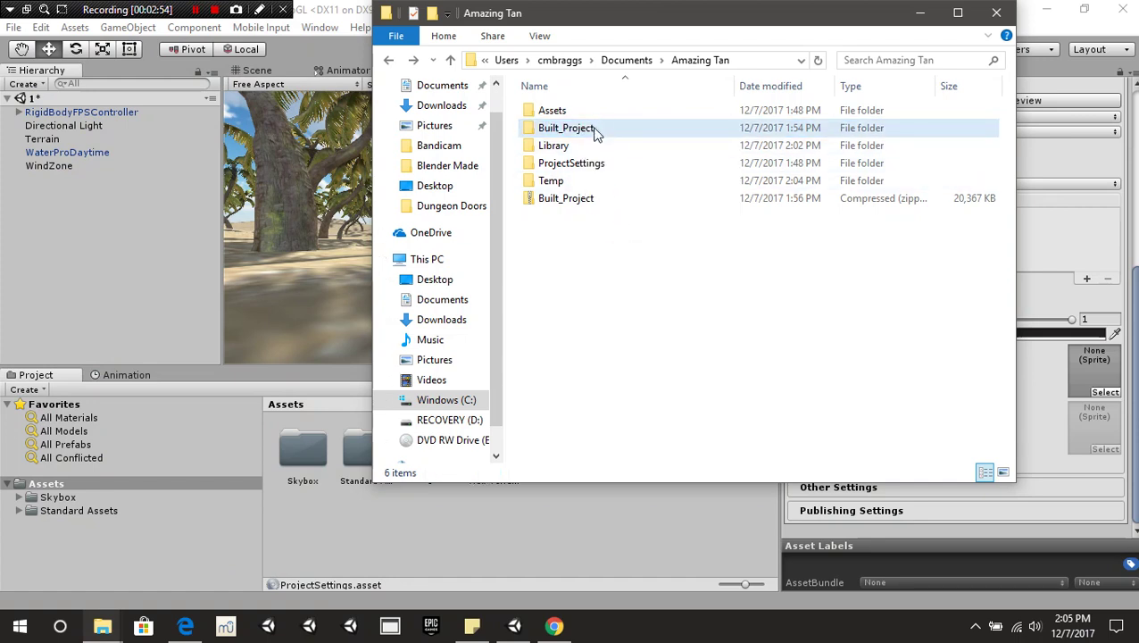
double_click(583, 132)
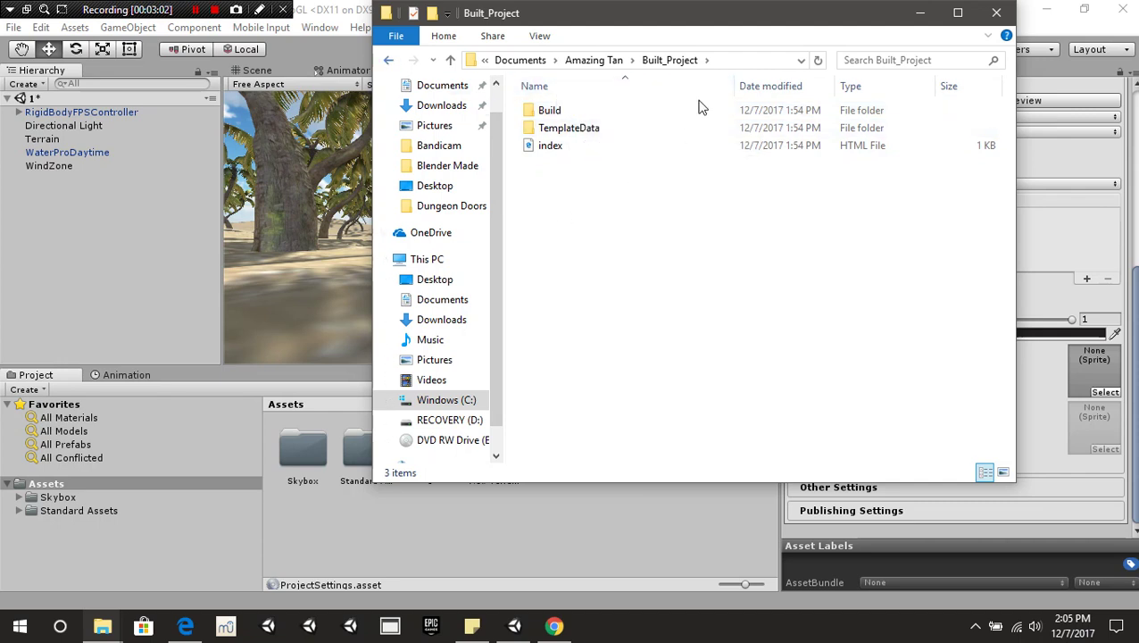
left_click(388, 60)
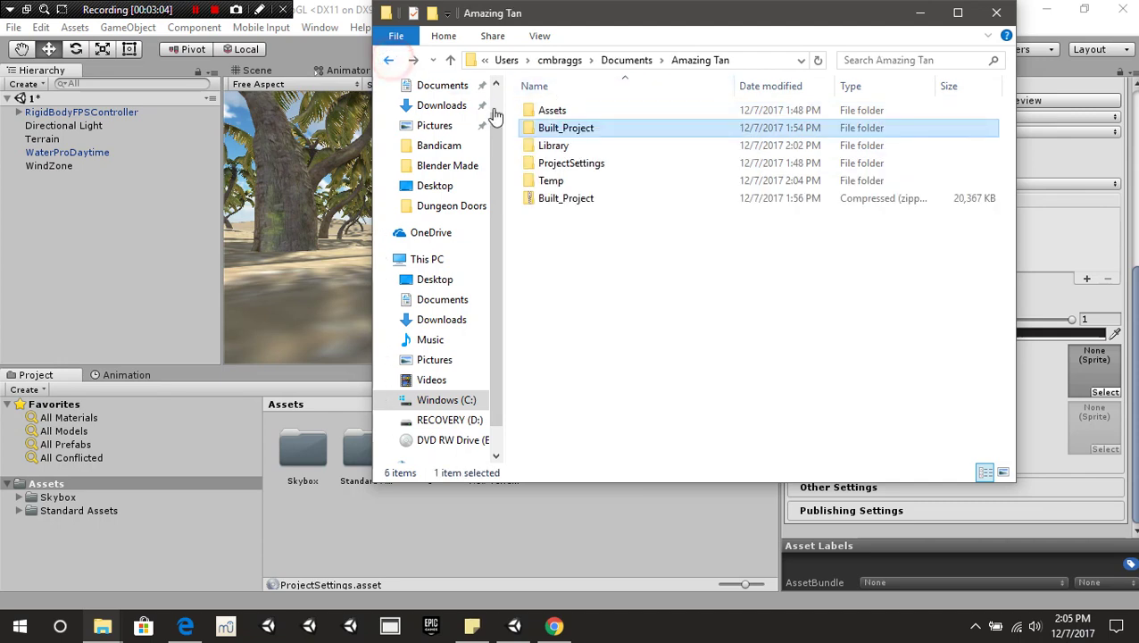
Inspect the 7-Zip compression options for the Built_Project folder, including Add to "Built_Project.zip", and dismiss them
right_click(572, 127)
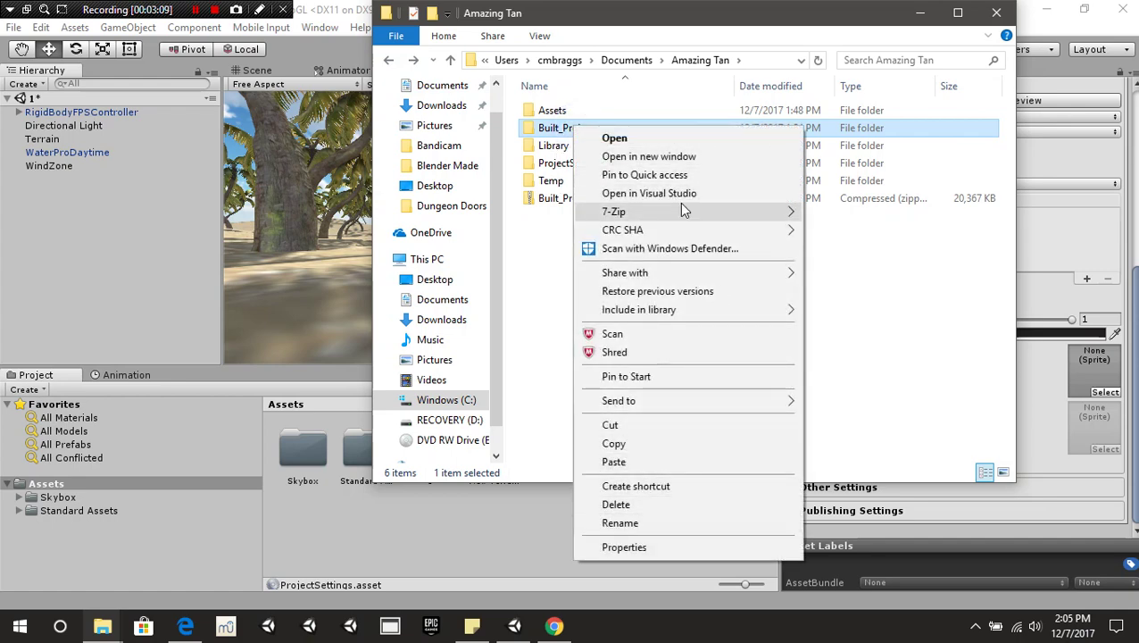
mouse_move(682, 205)
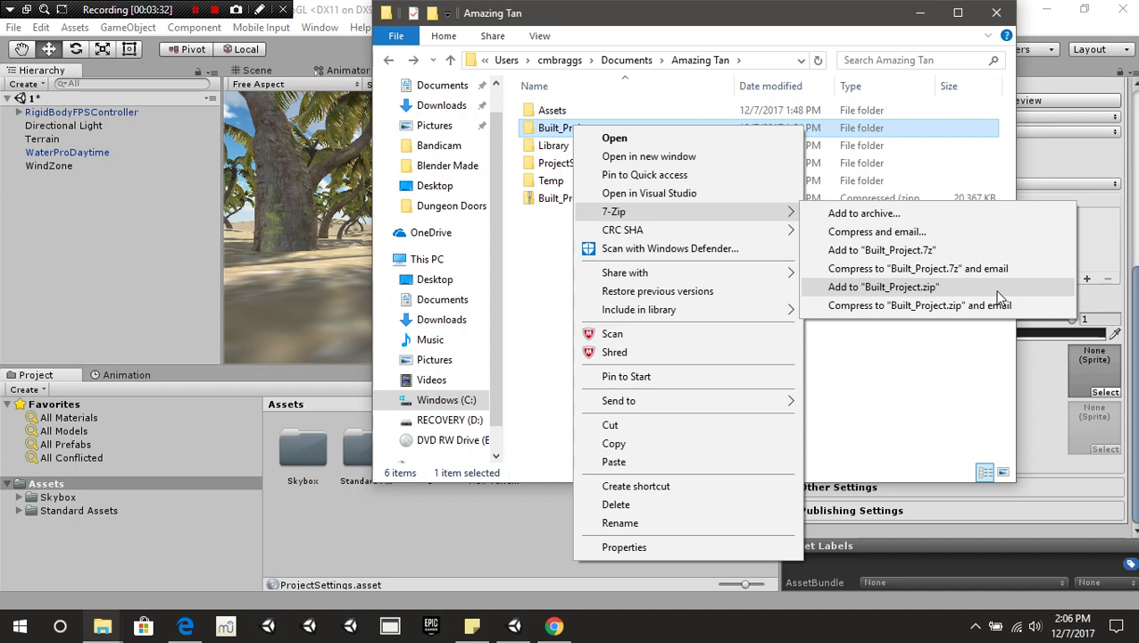
left_click(922, 403)
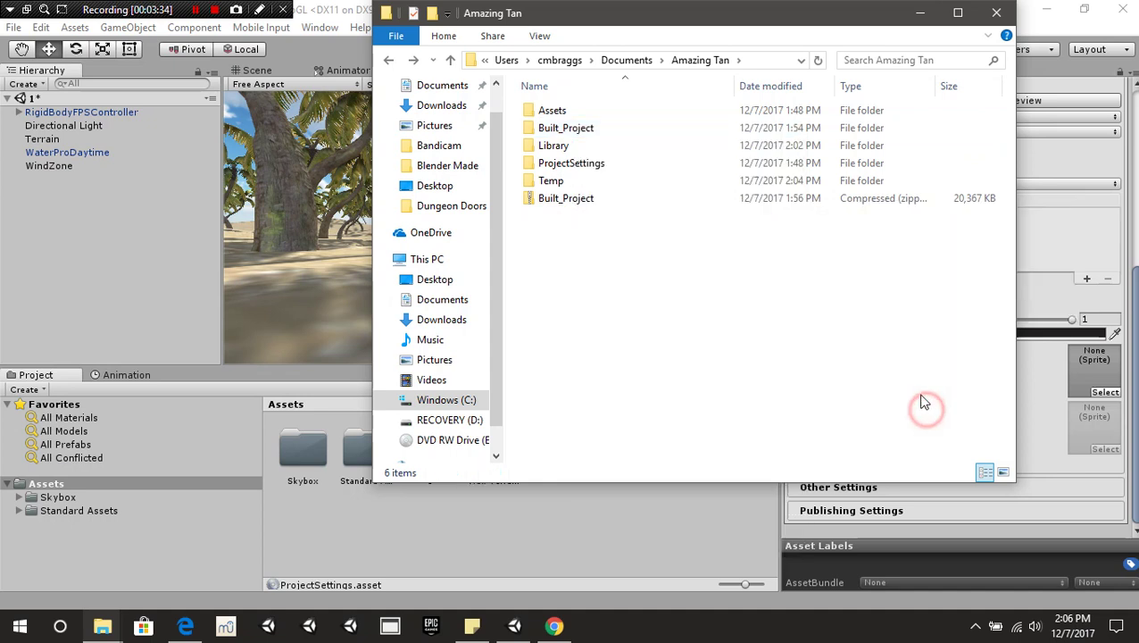
left_click(594, 293)
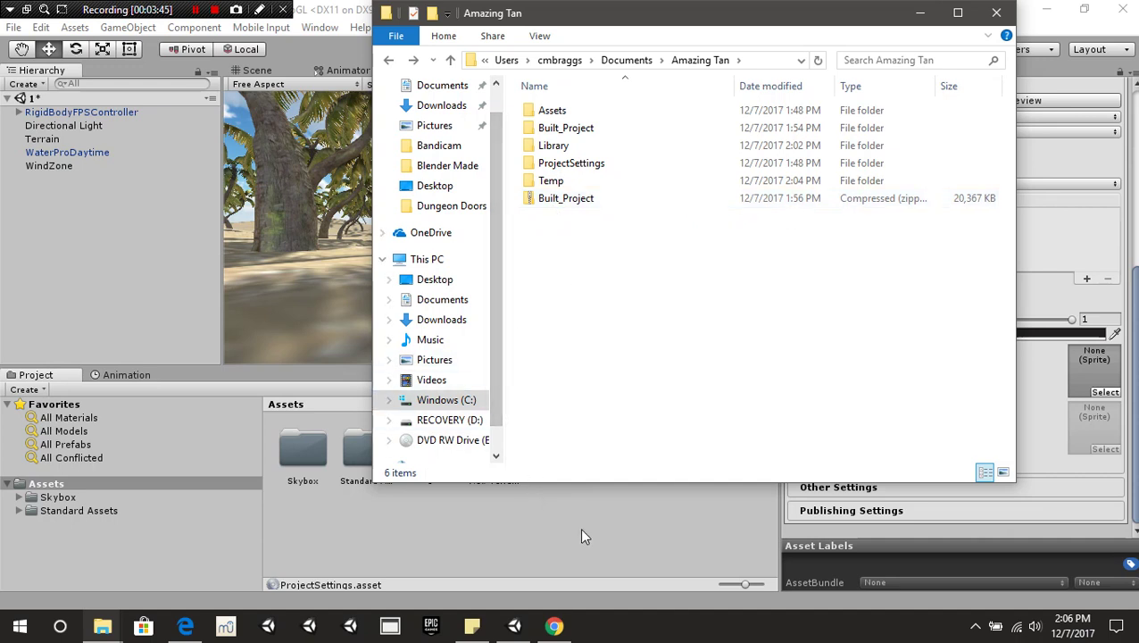
Move the Amazing Tan folder window aside and switch to the itch.io new project page in Chrome
mouse_move(566, 633)
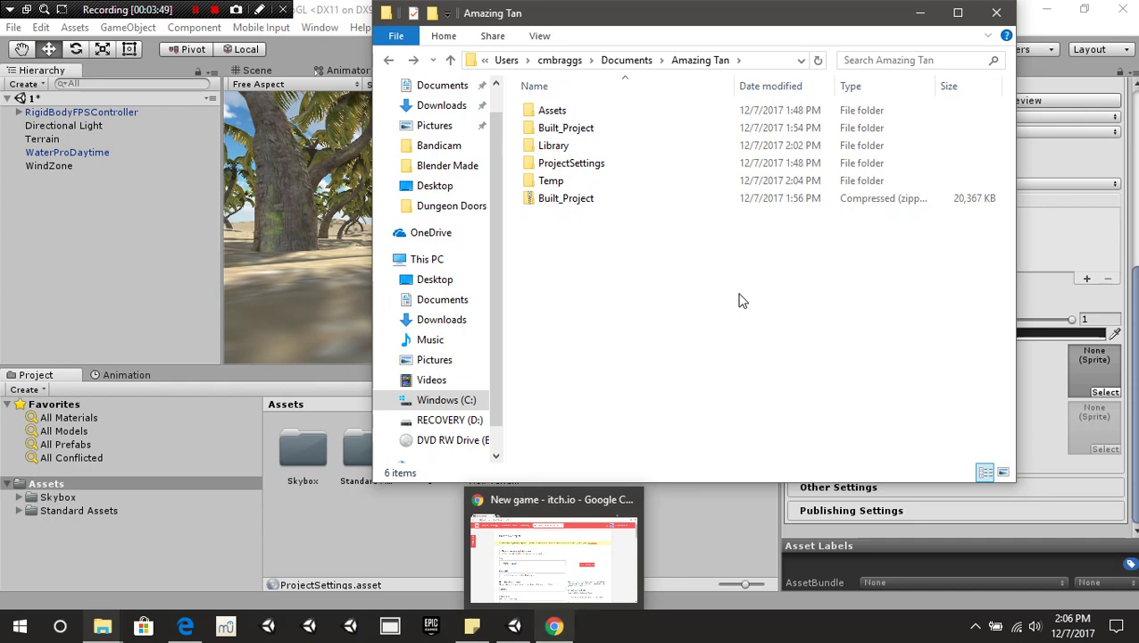
left_click_drag(645, 12, 330, 57)
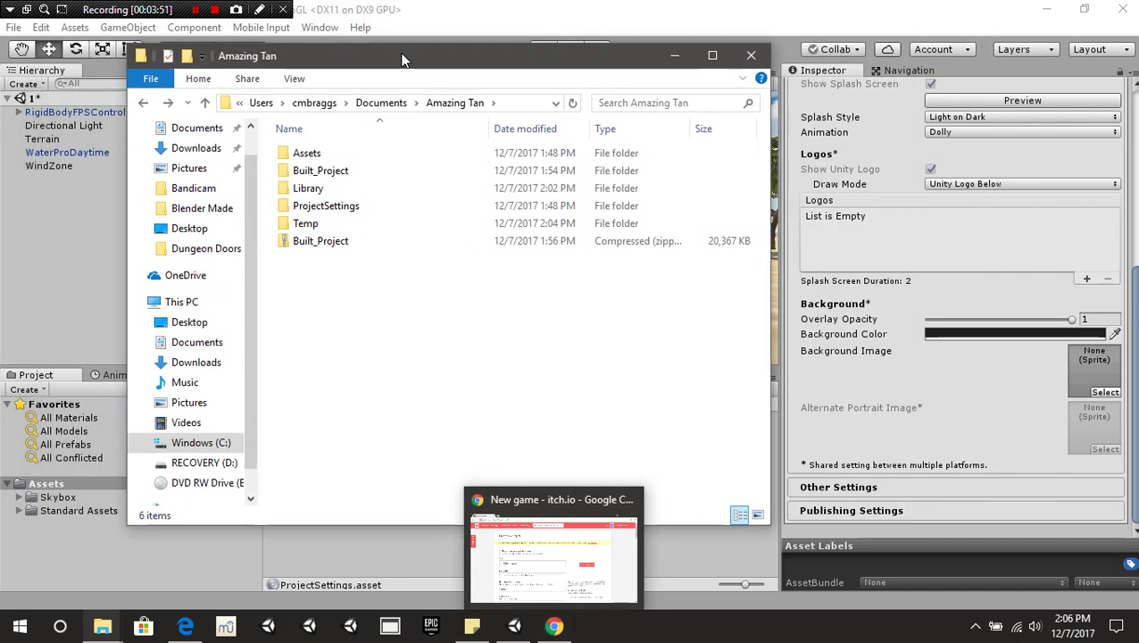
left_click(540, 575)
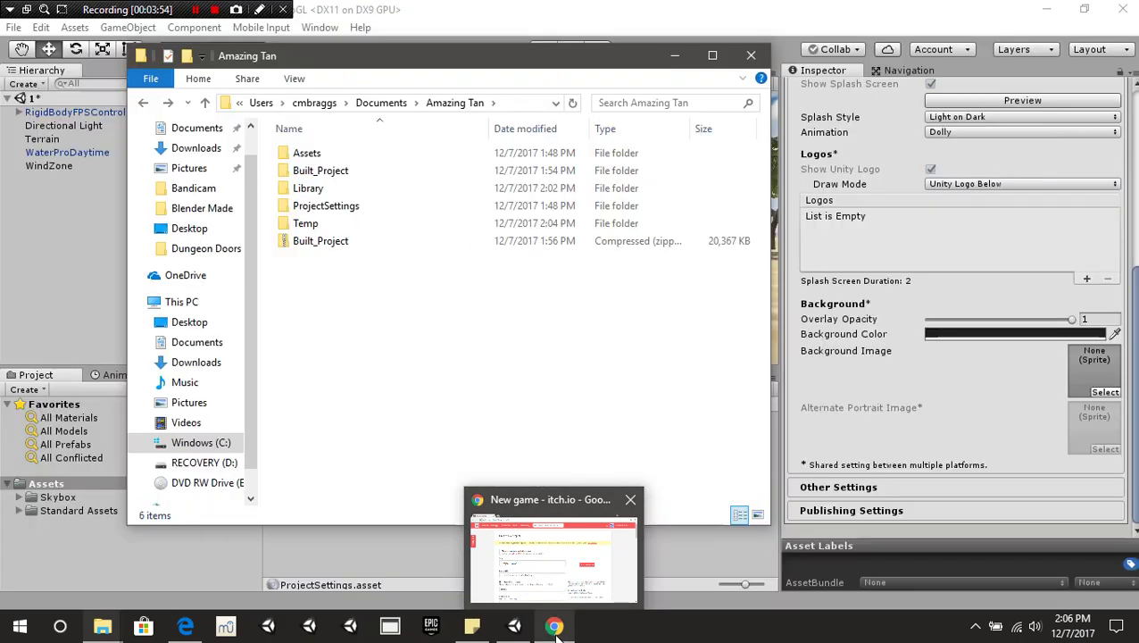
left_click(554, 627)
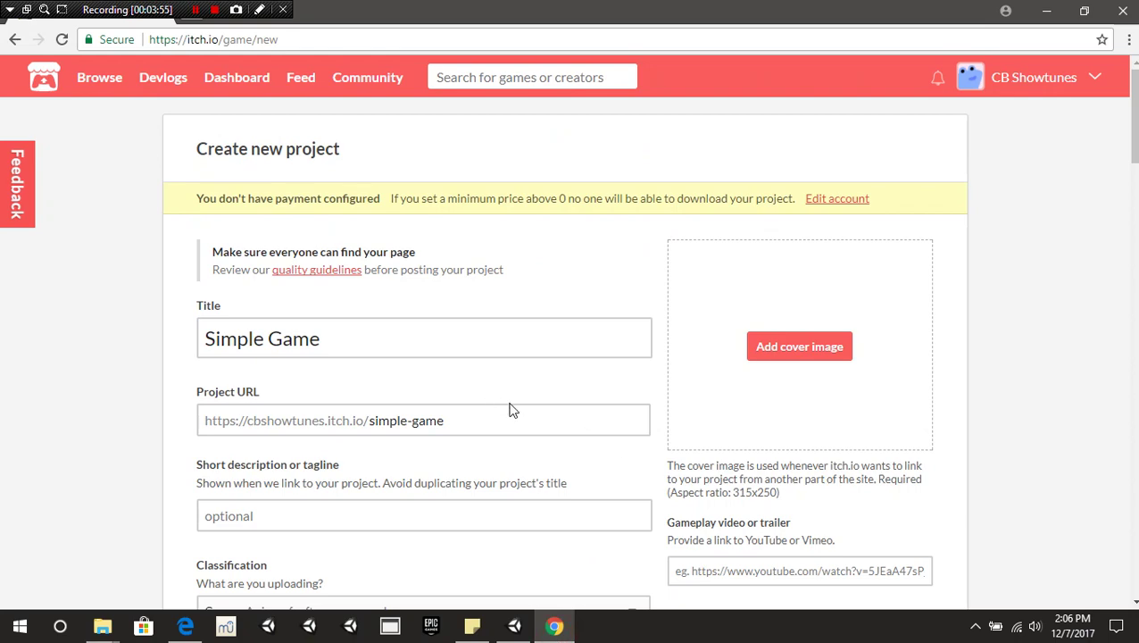
Look over the beginning of the Create new project form and examine the Title field
scroll(544, 482, "down", 5)
scroll(544, 482, "up", 5)
scroll(427, 335, "down", 1)
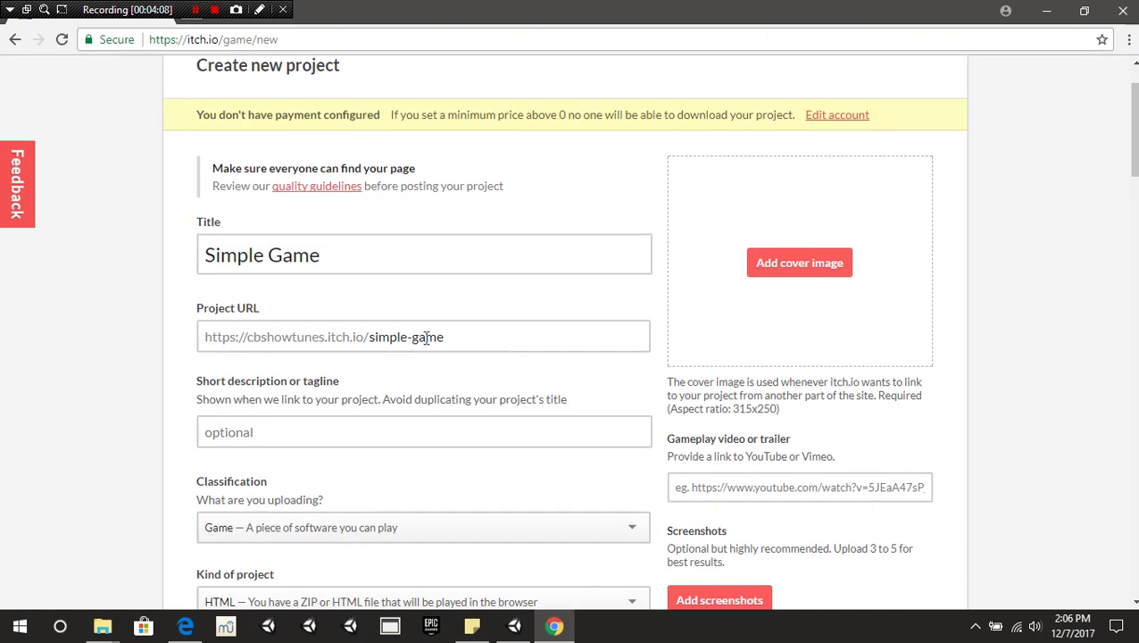
triple_click(376, 254)
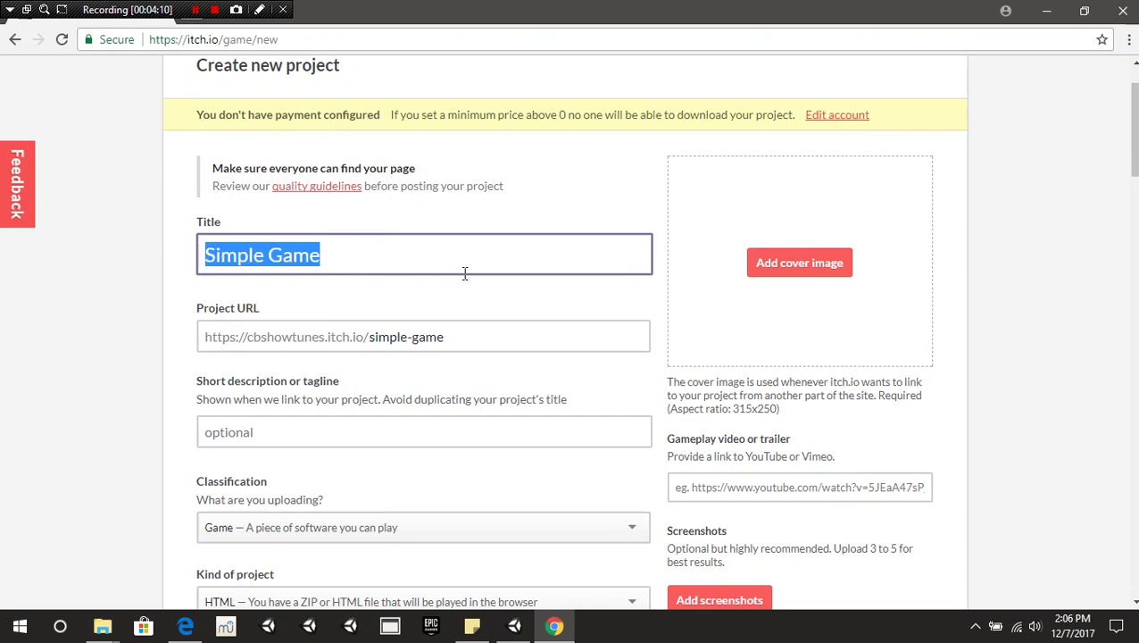
left_click(564, 268)
scroll(562, 349, "up", 1)
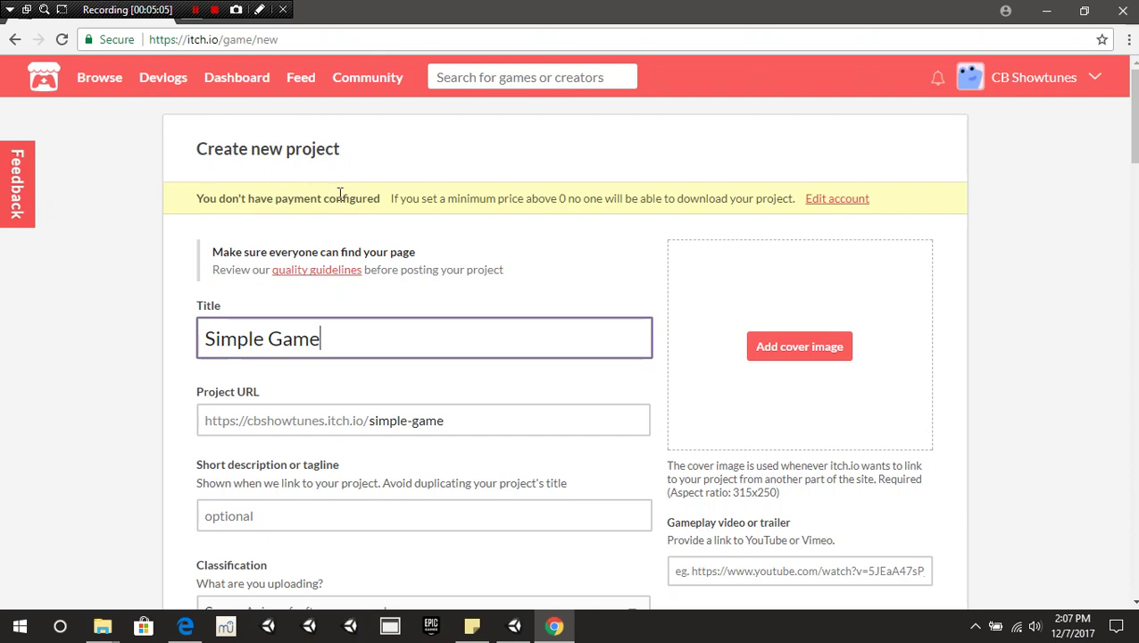
scroll(542, 285, "down", 5)
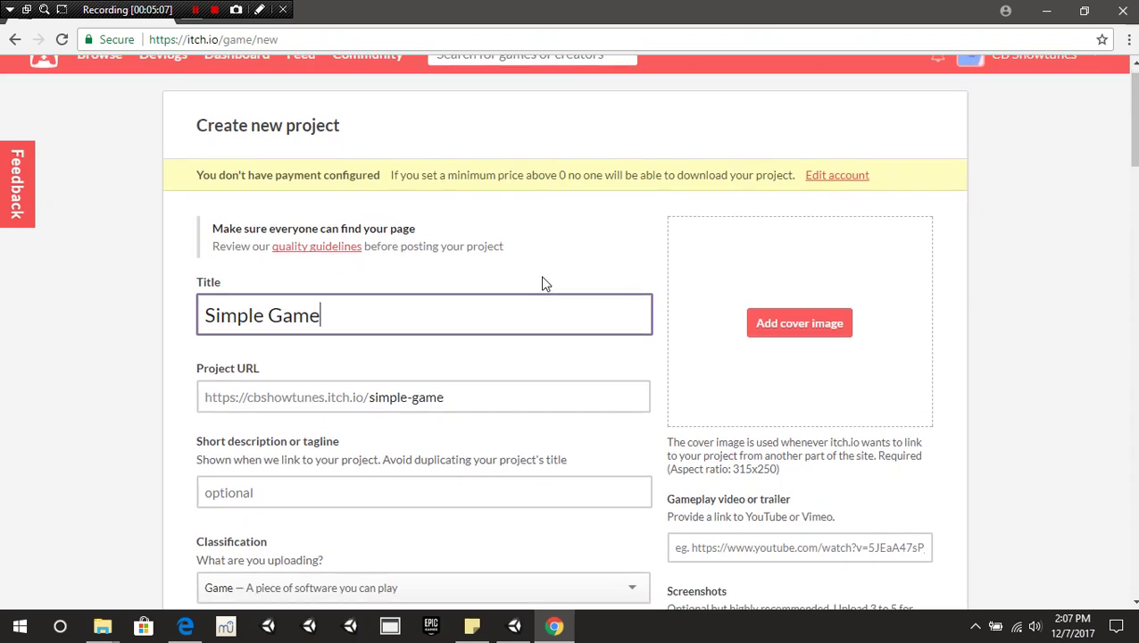
scroll(581, 376, "up", 5)
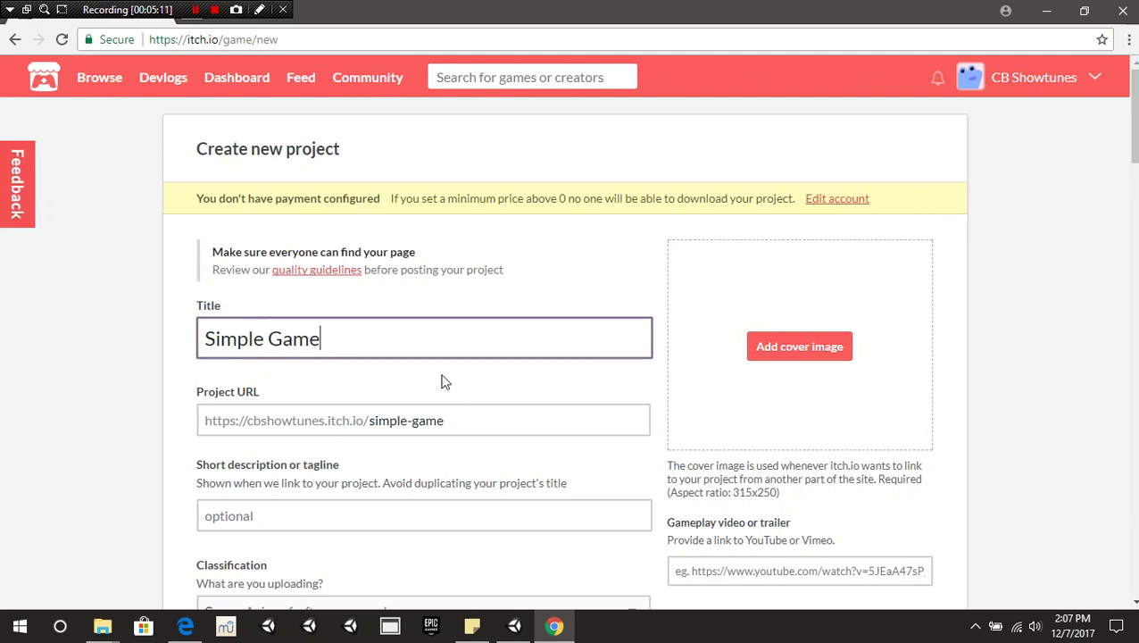
triple_click(438, 347)
left_click(516, 291)
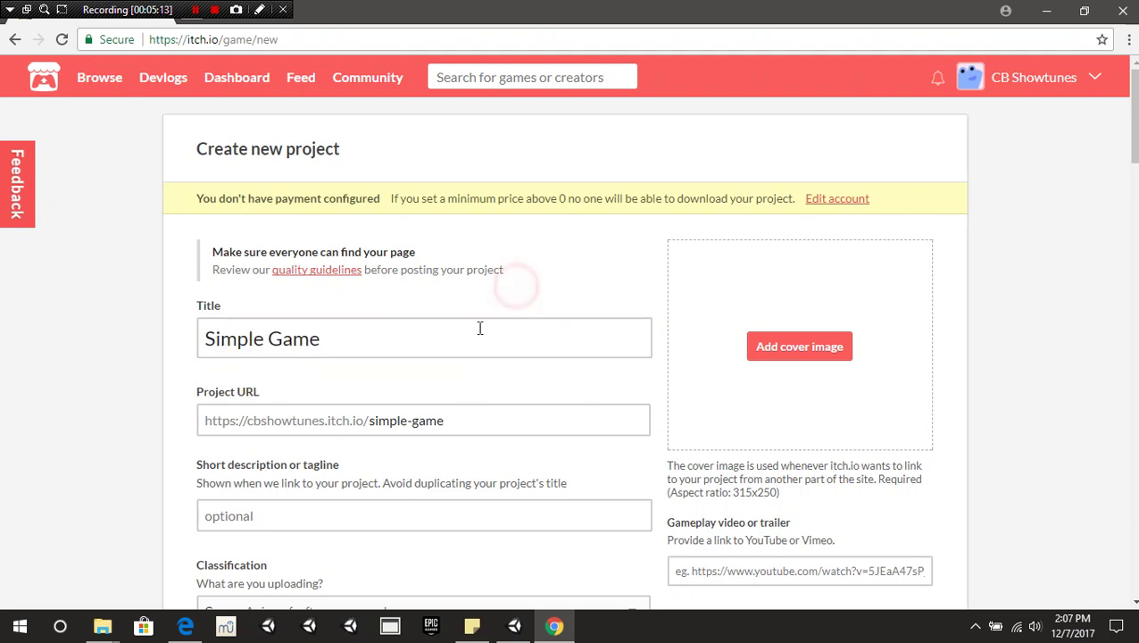
Examine the Project URL field, including its editable ending, and the short description field beneath it
scroll(187, 281, "down", 1)
left_click(293, 306)
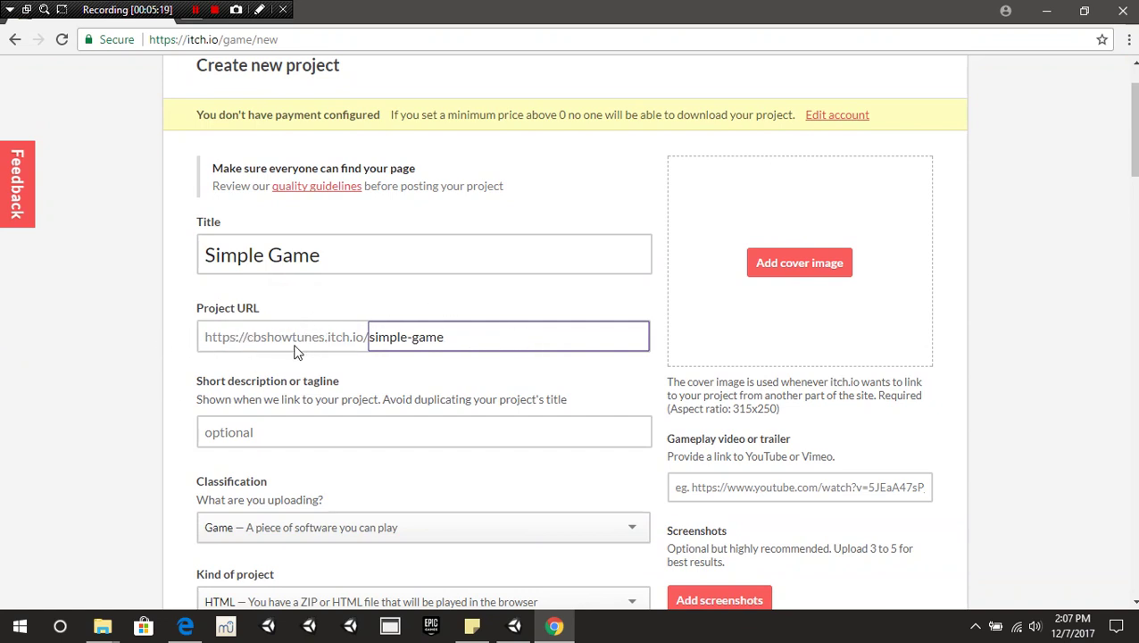
triple_click(470, 336)
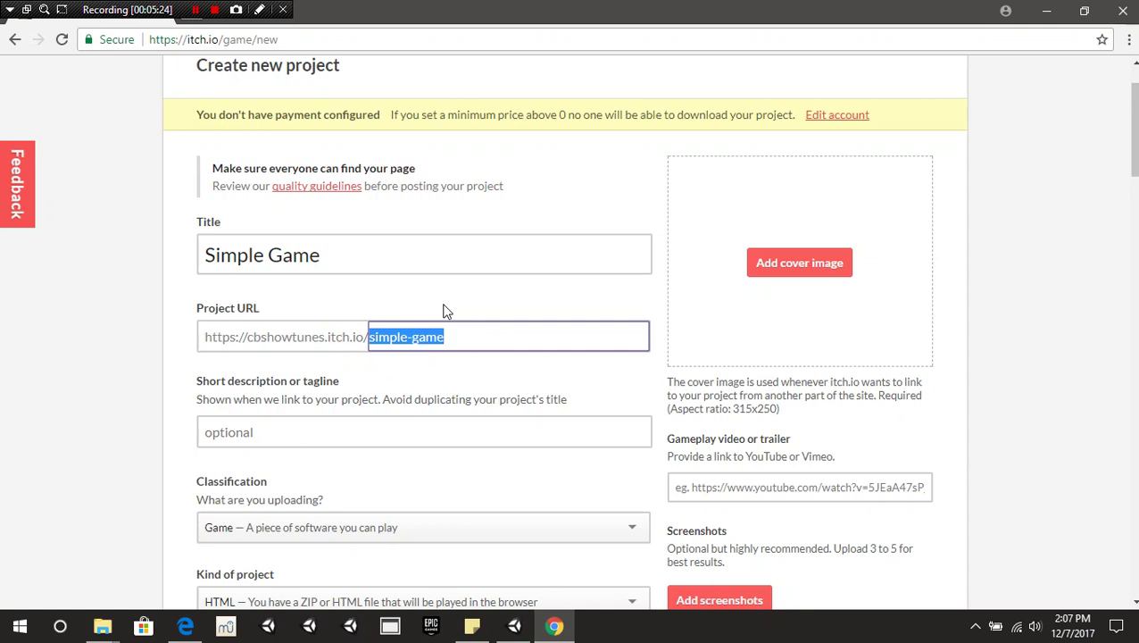
left_click(489, 343)
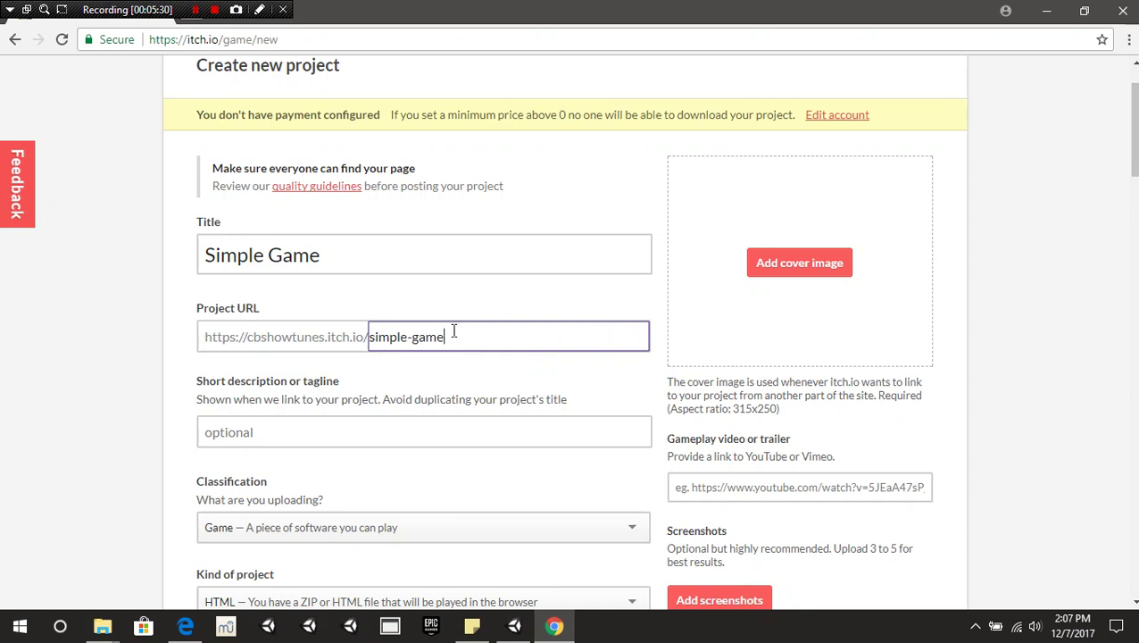
scroll(453, 331, "down", 2)
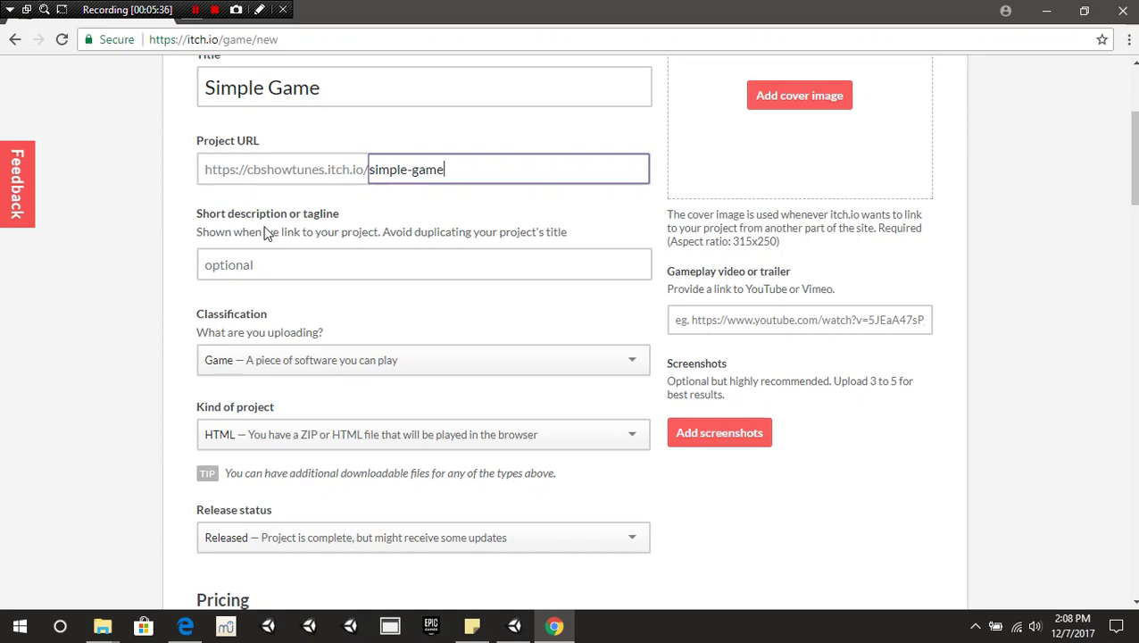
Review the Classification choices and select Game — A piece of software you can play
scroll(387, 300, "down", 1)
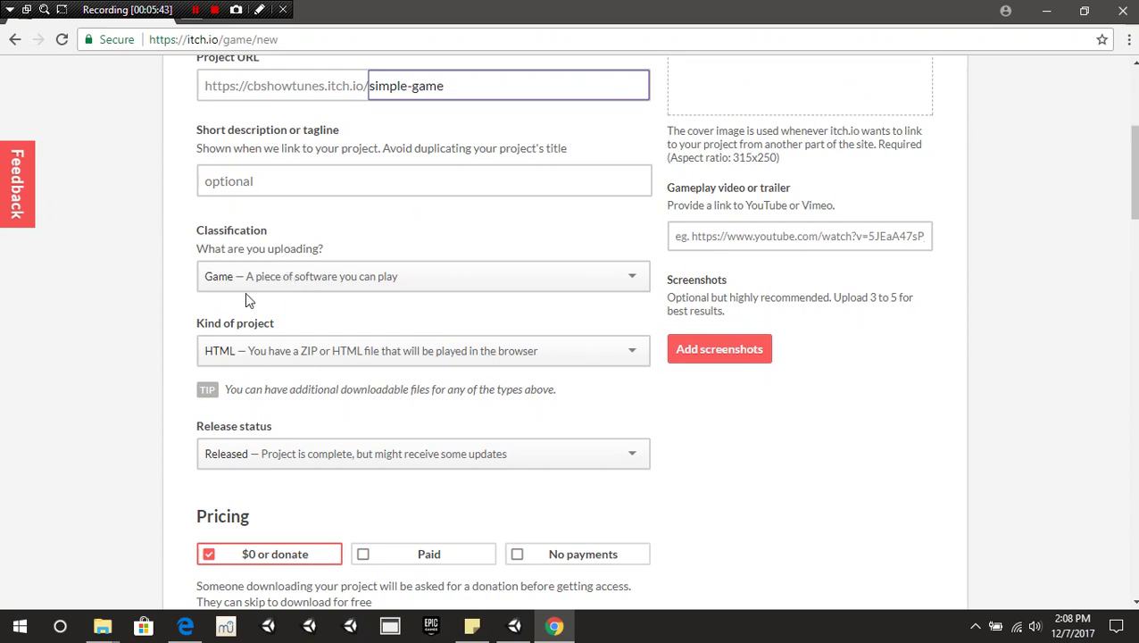
left_click(308, 282)
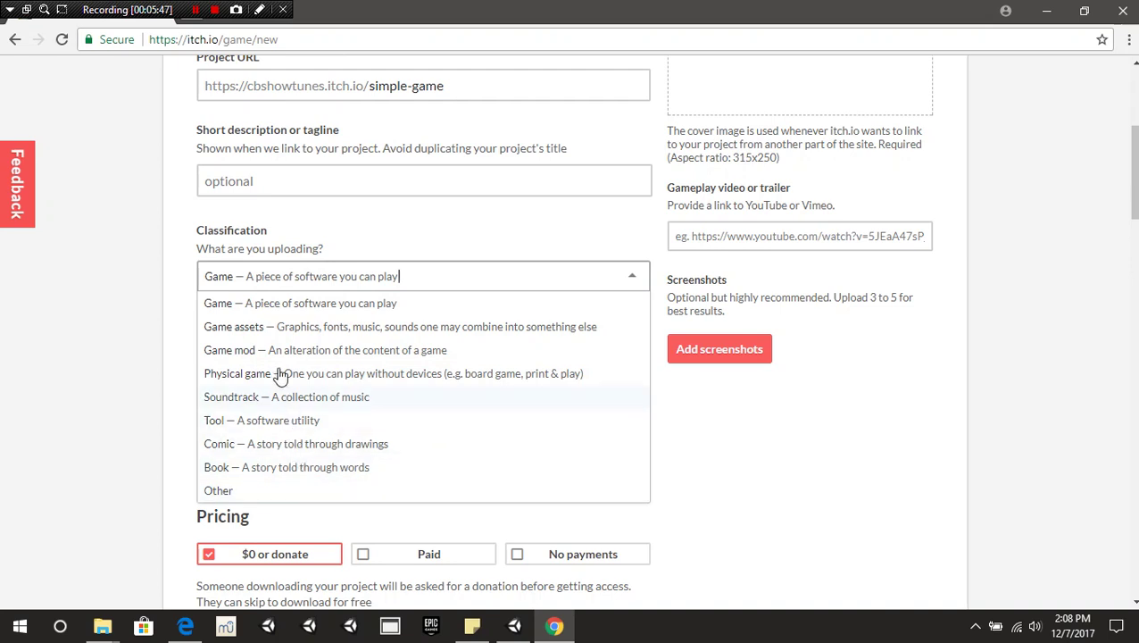
left_click(298, 306)
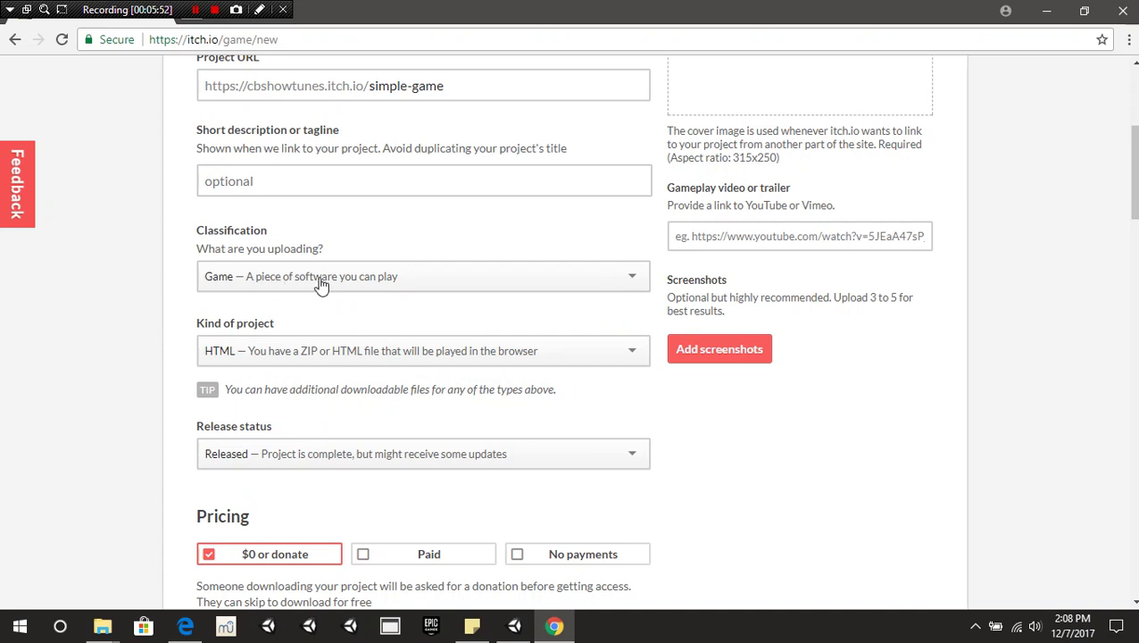
left_click(363, 288)
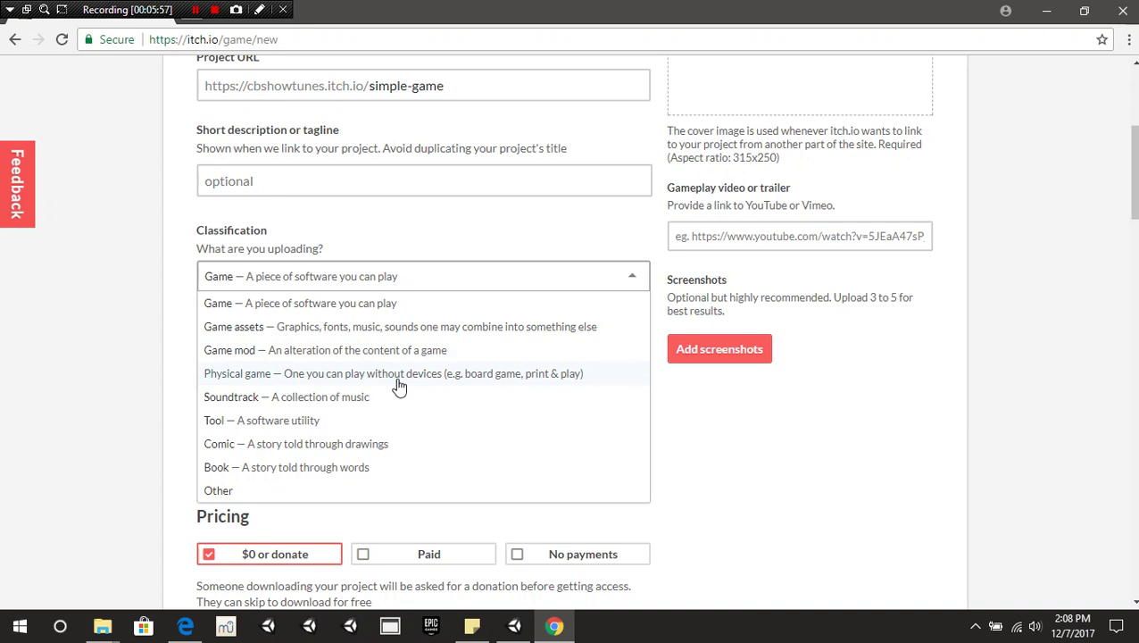
left_click(289, 277)
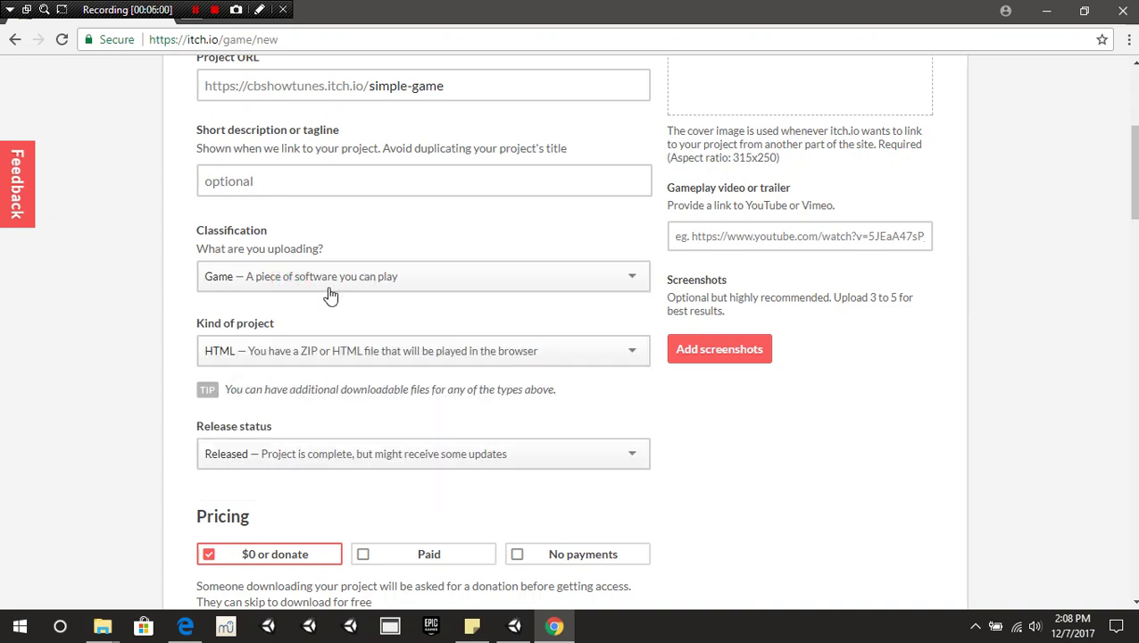
Check the available options for Kind of project, including HTML, and close the list
scroll(437, 298, "down", 1)
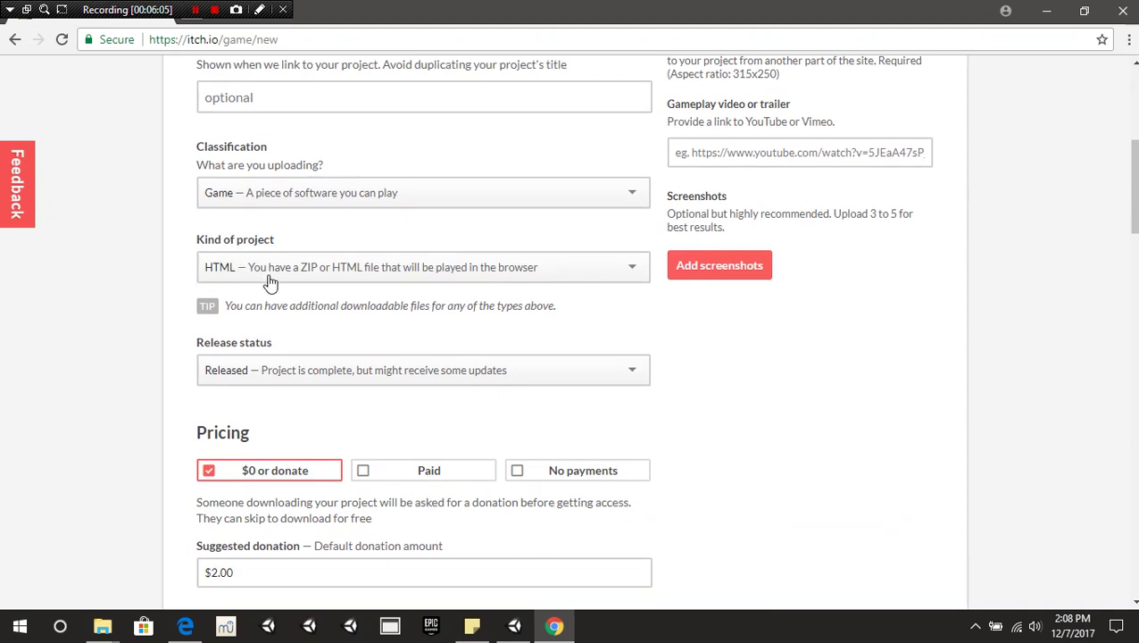
left_click(211, 268)
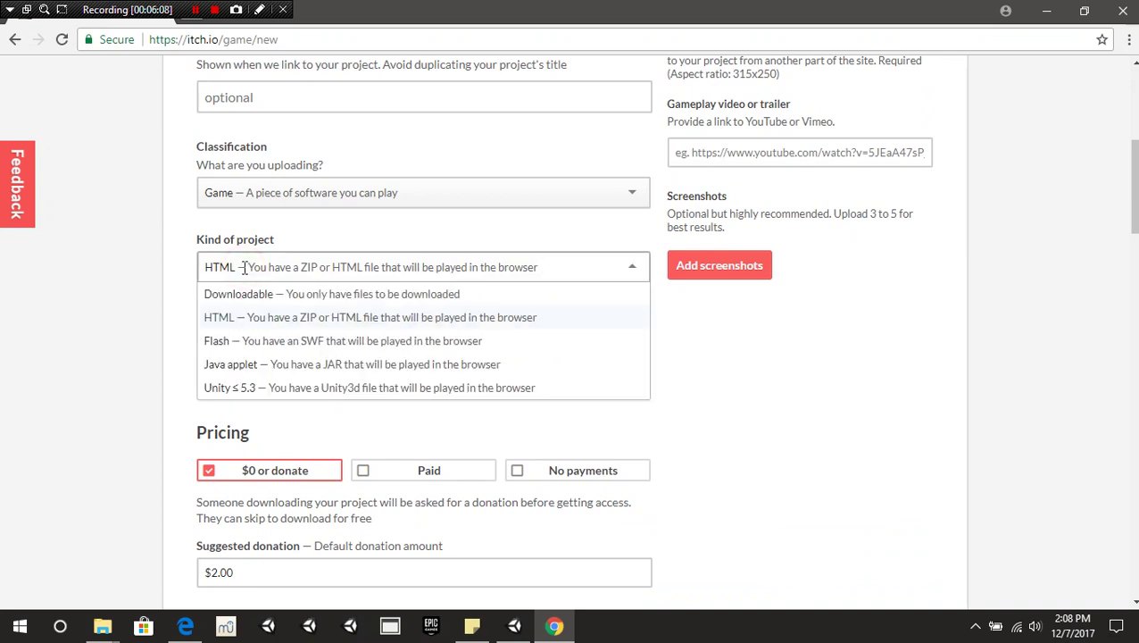
left_click(104, 321)
Set the release status to Released — Project is complete, but might receive some updates
scroll(105, 321, "down", 2)
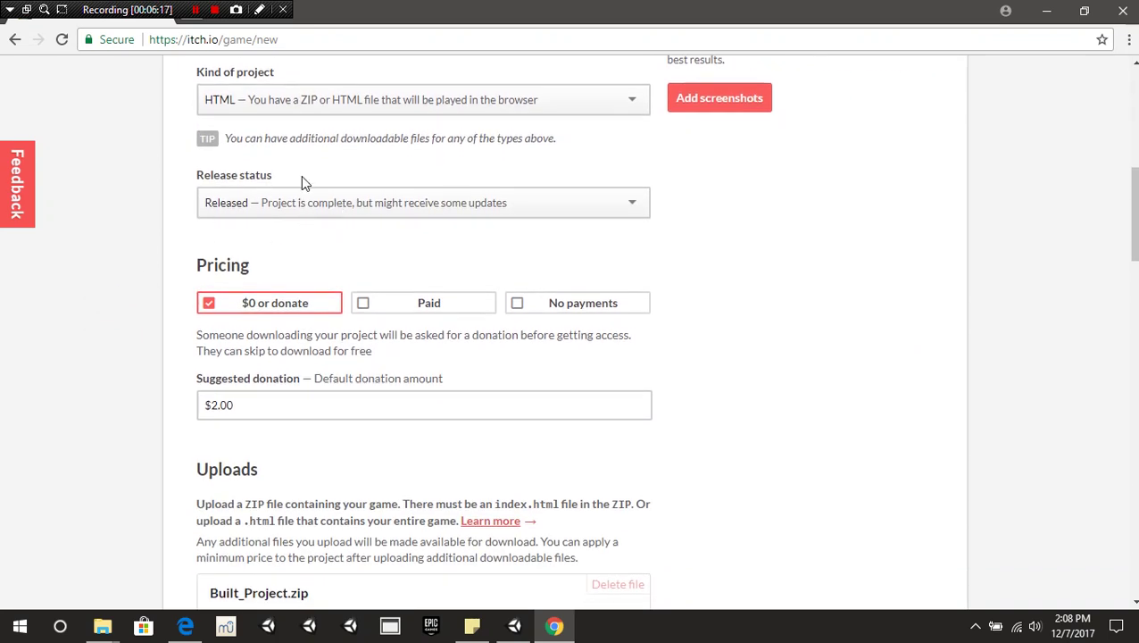
left_click(409, 202)
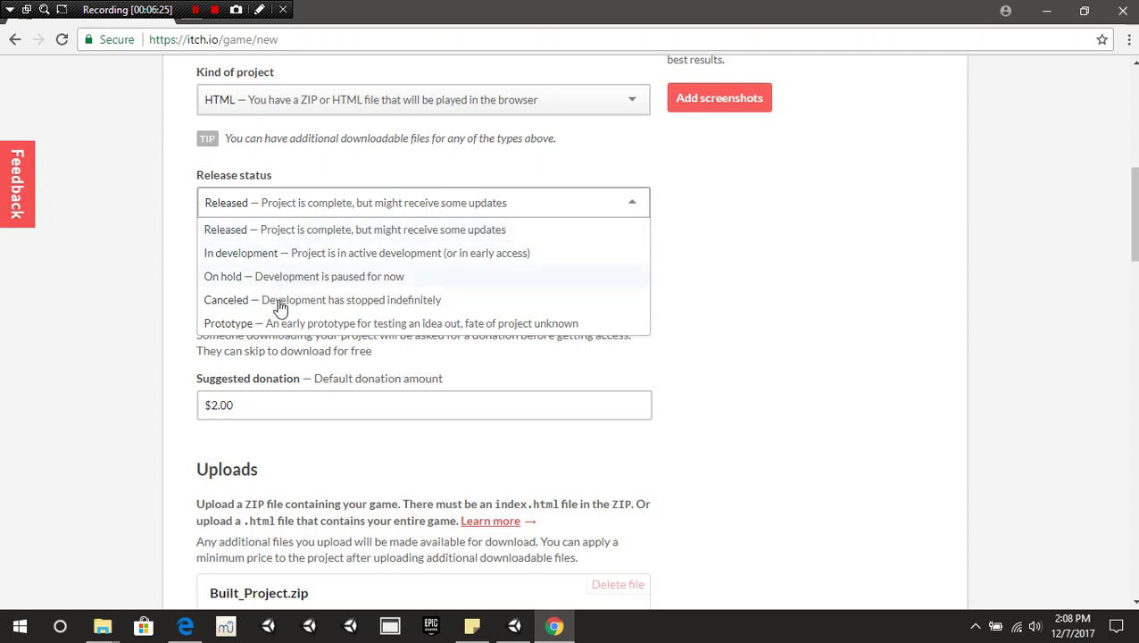
left_click(262, 234)
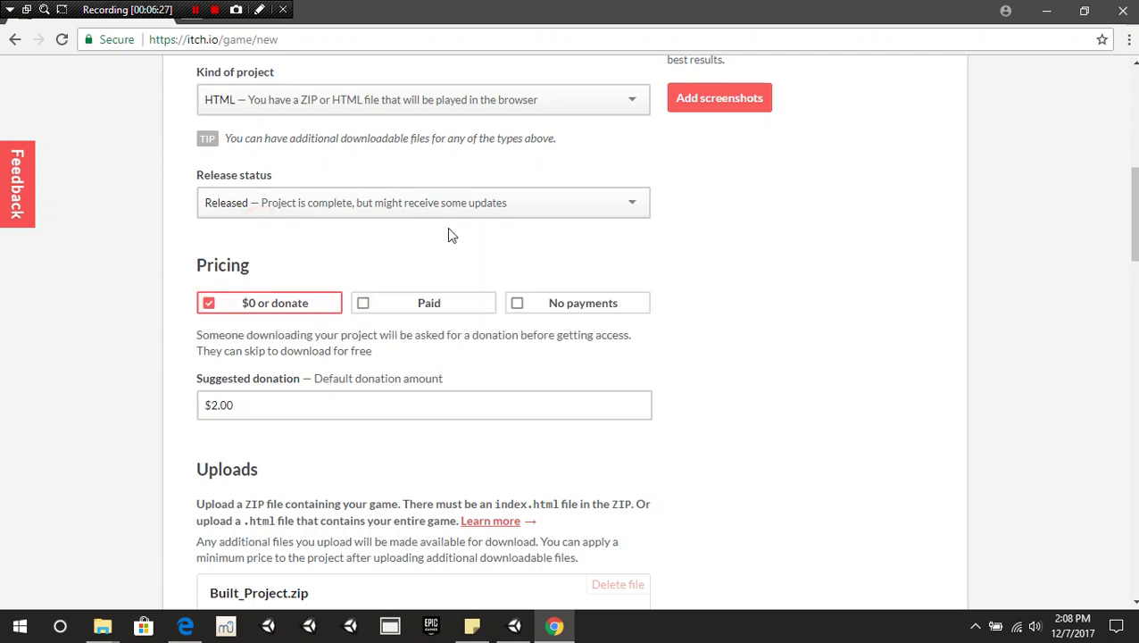
Try the Paid pricing option with its minimum price field, and set the project's pricing to No payments
scroll(420, 244, "down", 2)
scroll(496, 228, "up", 1)
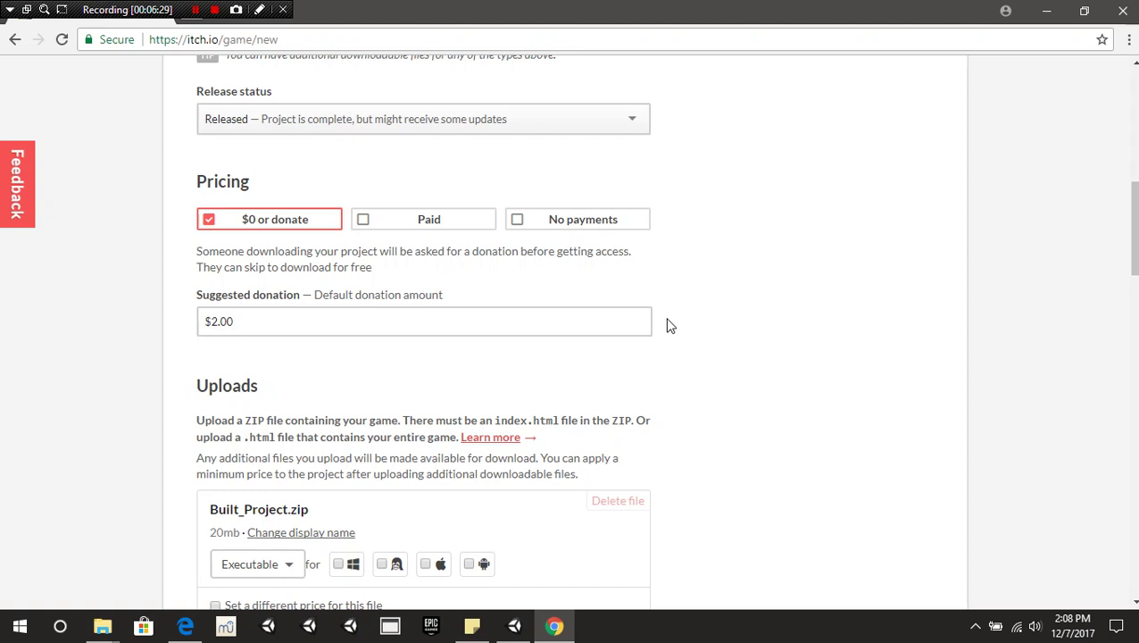
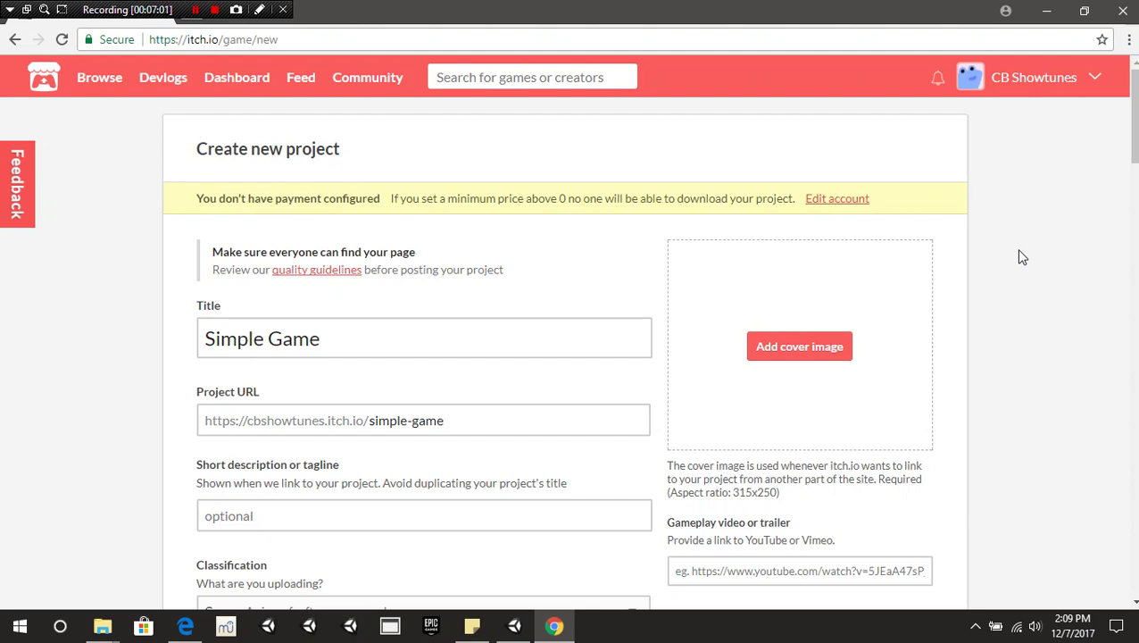
scroll(518, 339, "down", 7)
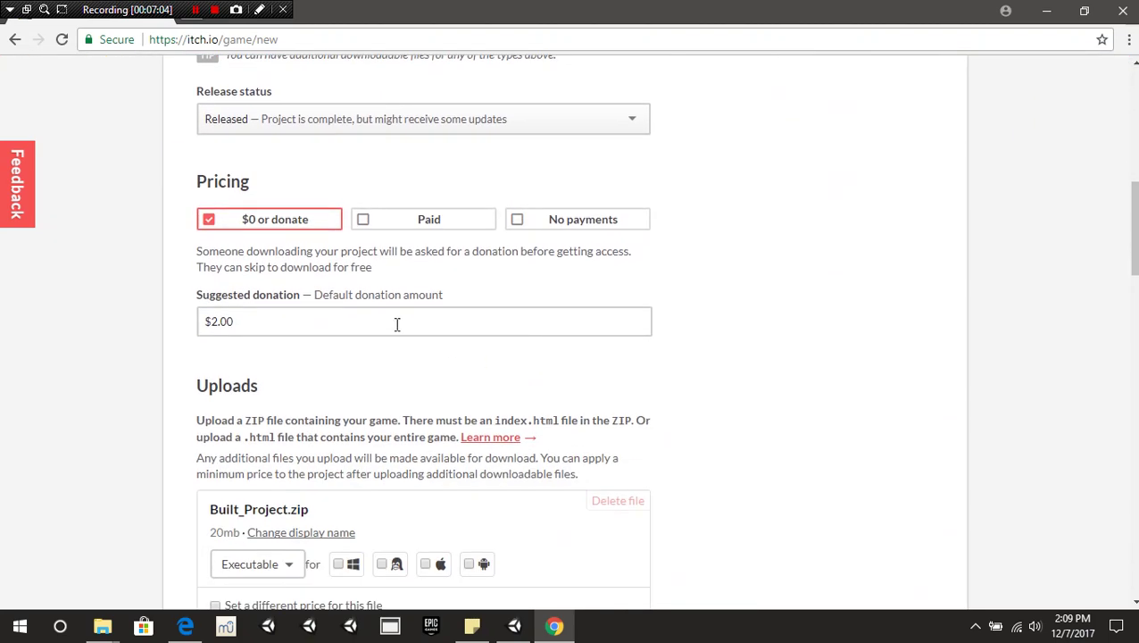
left_click(375, 223)
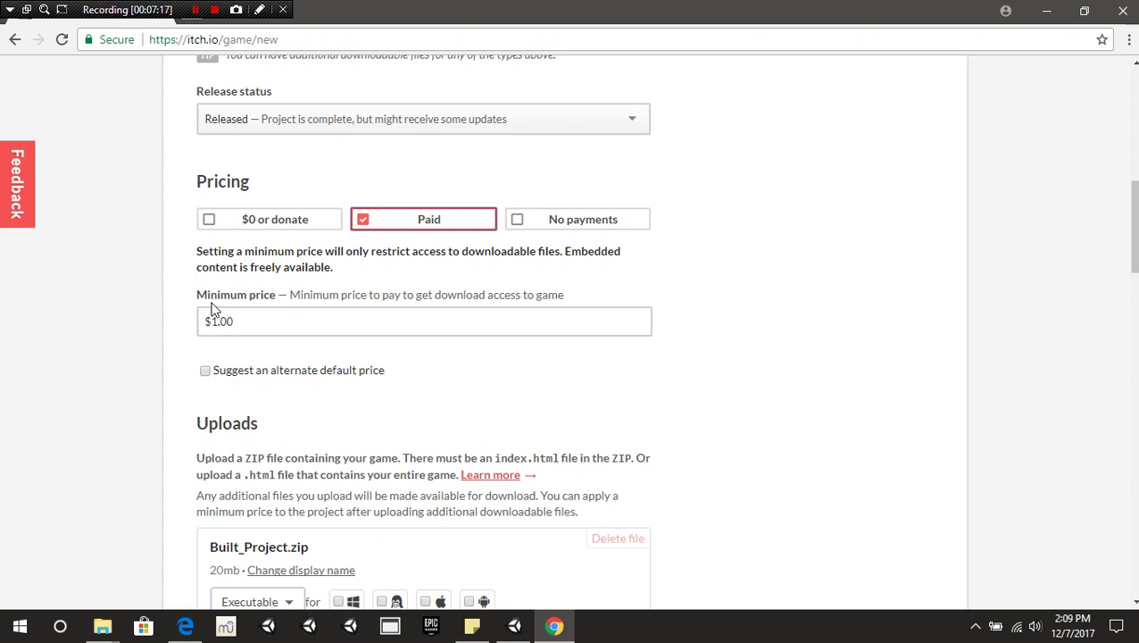
left_click(234, 330)
left_click(532, 227)
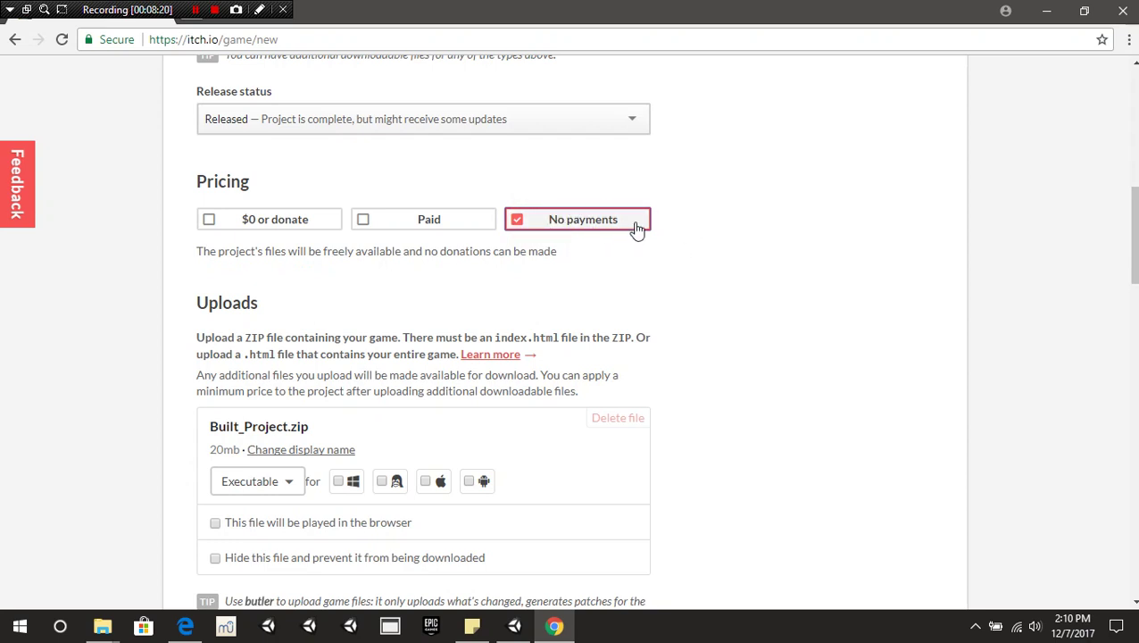
Review the Uploads section, including the file options for Built_Project.zip and the ways to upload files
scroll(835, 313, "up", 3)
scroll(835, 313, "up", 1)
scroll(826, 312, "down", 5)
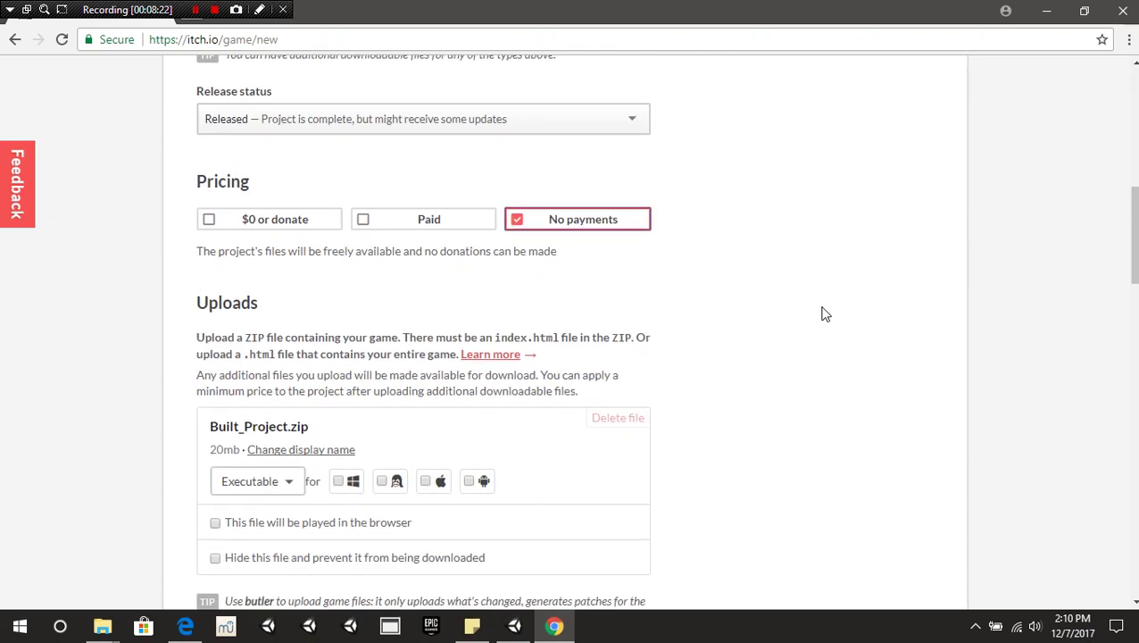
scroll(804, 295, "down", 2)
scroll(731, 241, "up", 1)
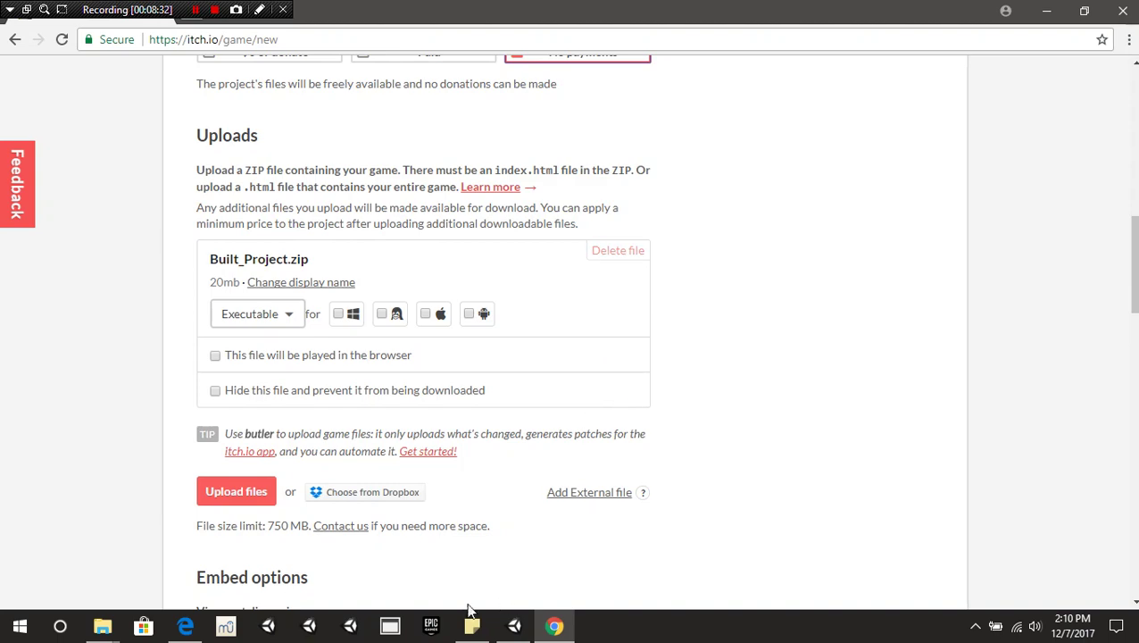
Check the zipped Built_Project file in the Amazing Tan project folder and return to the game upload page
mouse_move(105, 632)
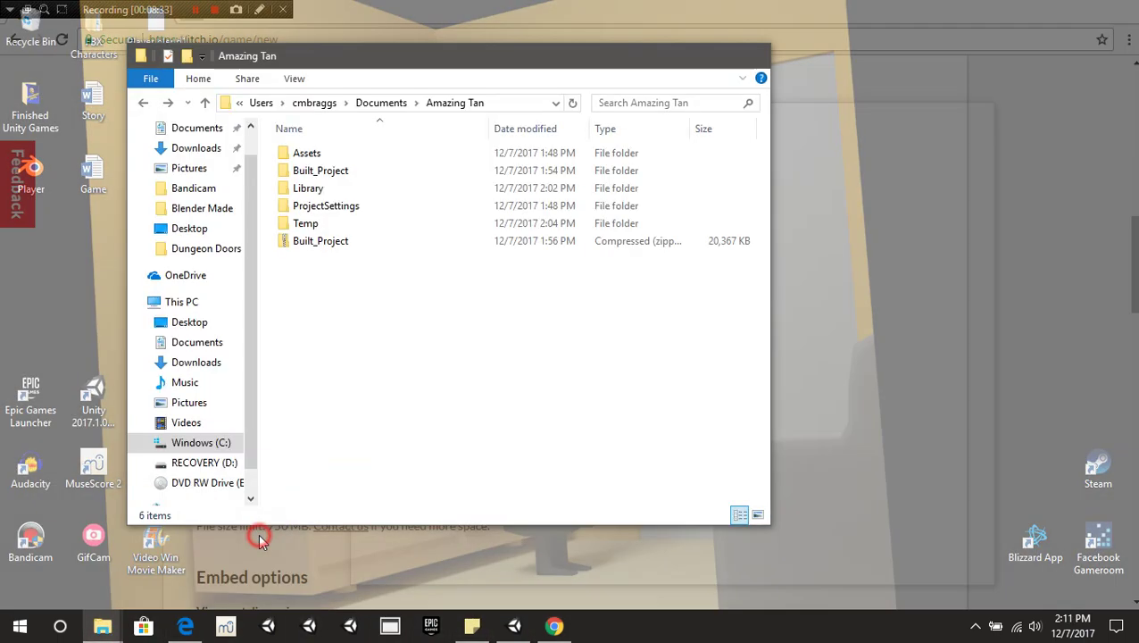
left_click(258, 533)
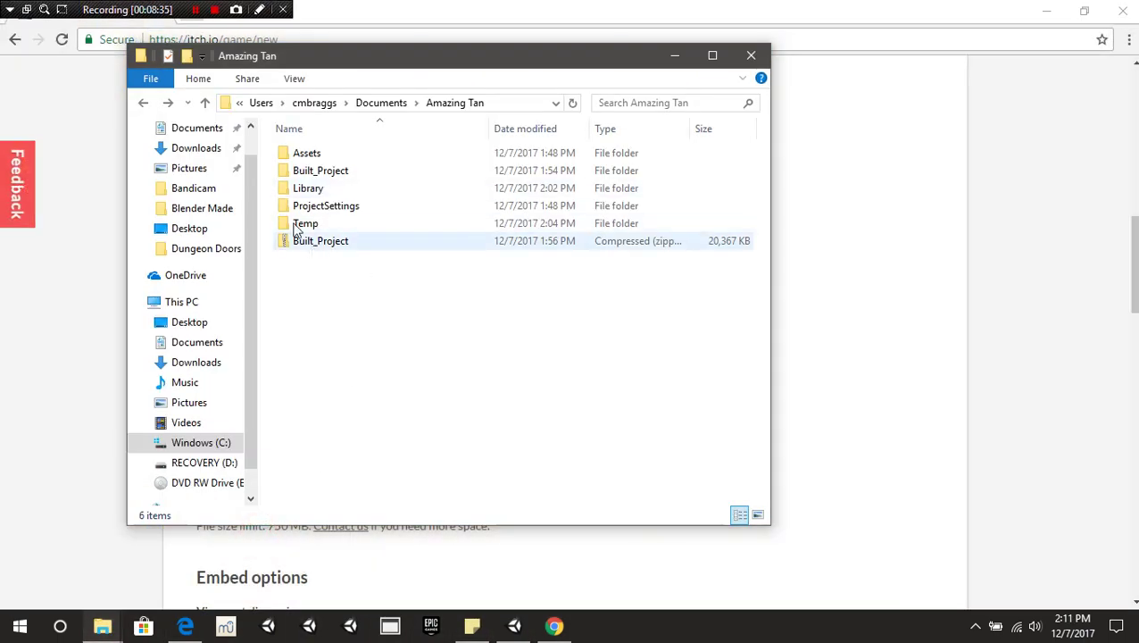
left_click(40, 382)
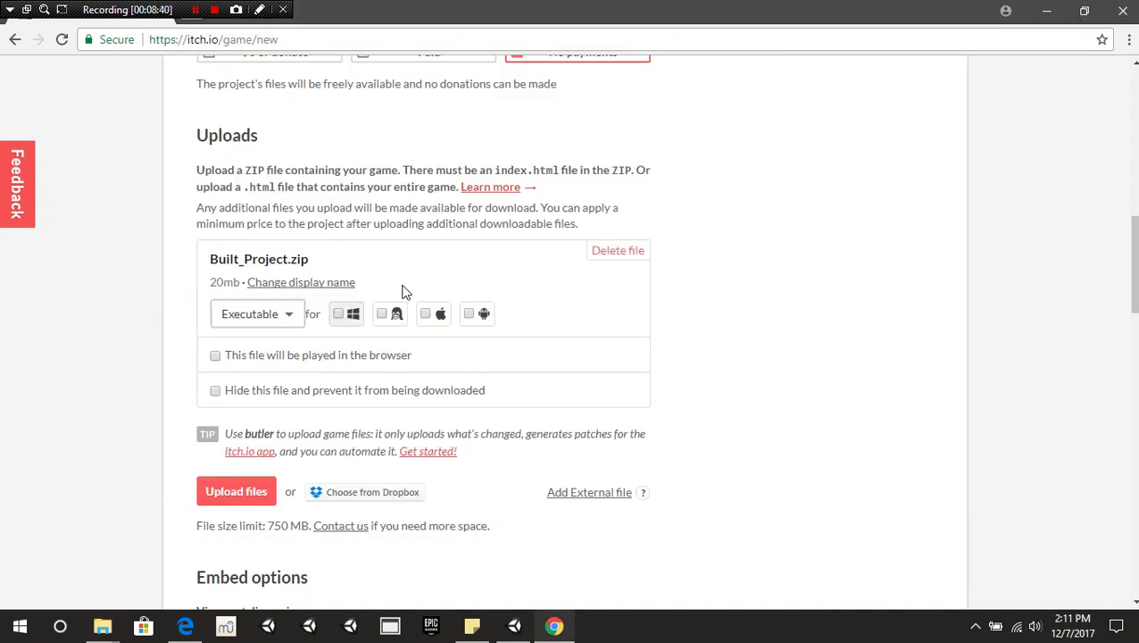
Check the file type options available for Built_Project.zip and close the list without choosing another one
scroll(267, 294, "down", 1)
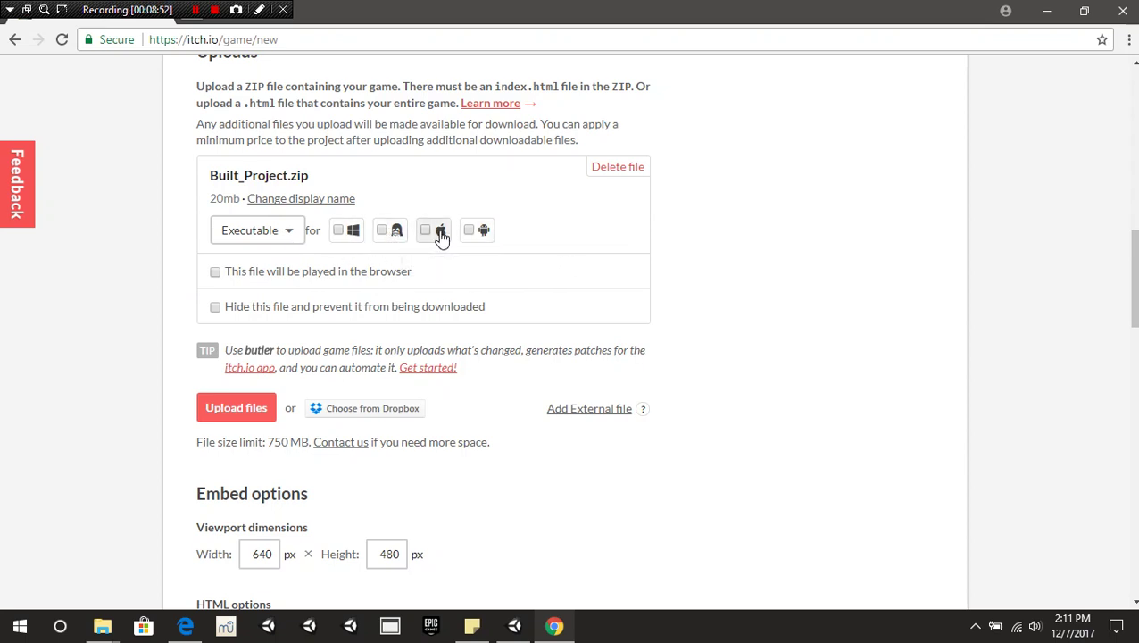
left_click(265, 232)
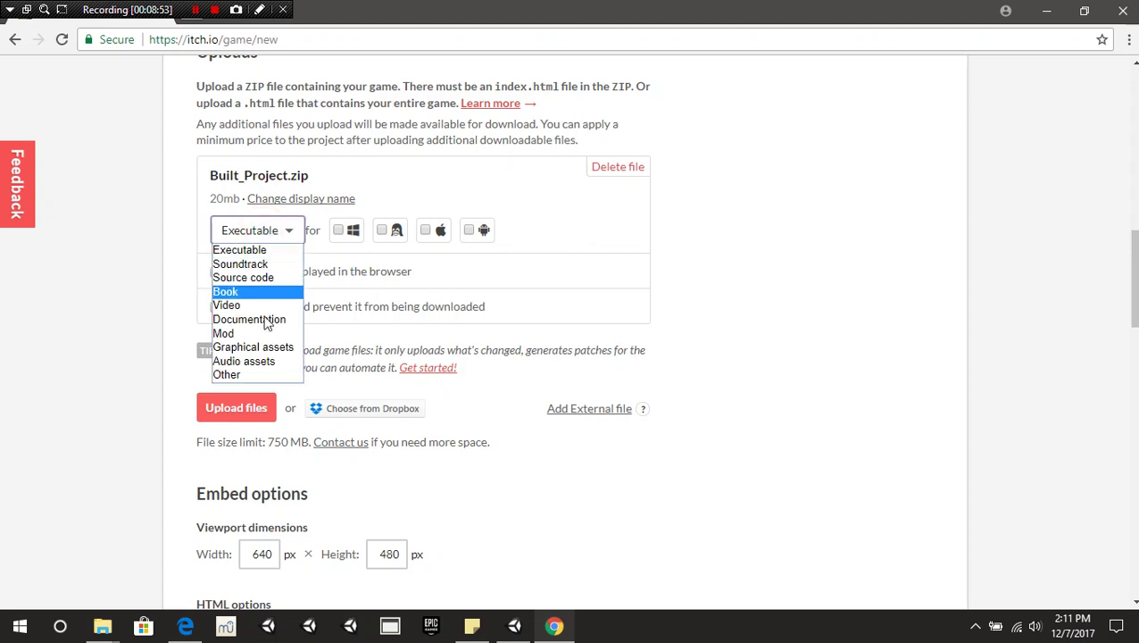
left_click(145, 230)
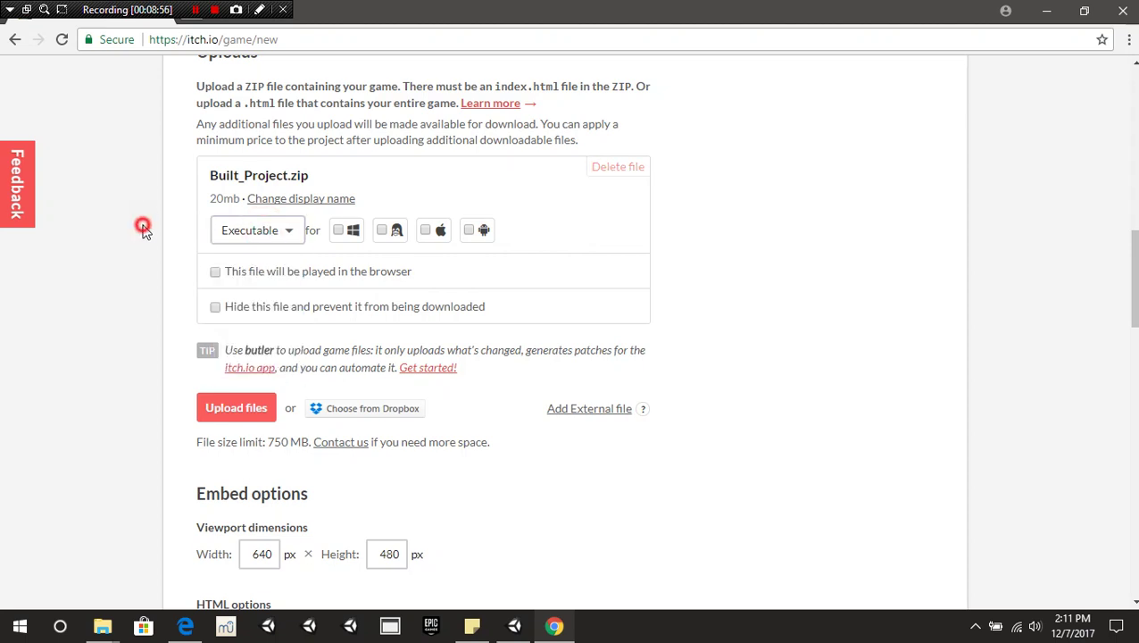
Mark Built_Project.zip as a file that will be played in the browser
left_click(214, 272)
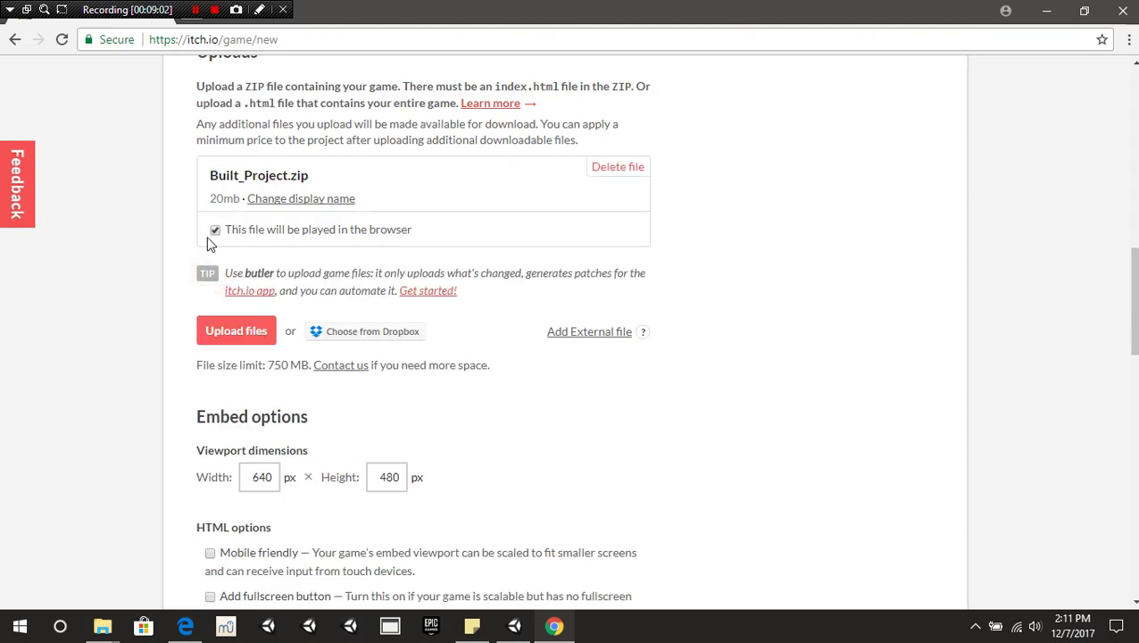
left_click(216, 231)
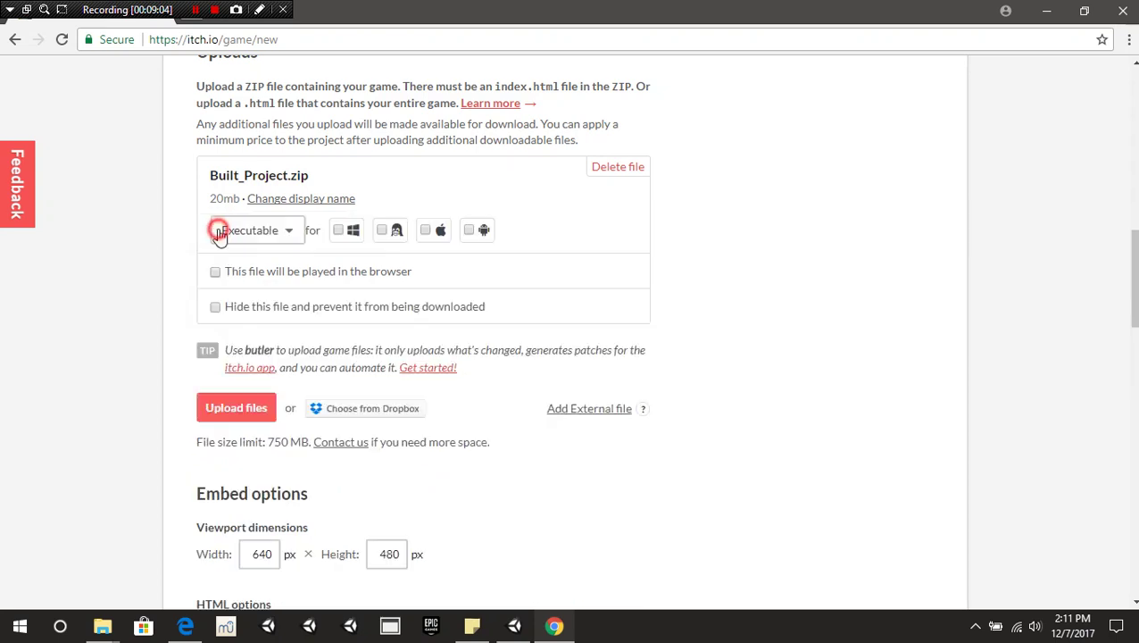
left_click(214, 271)
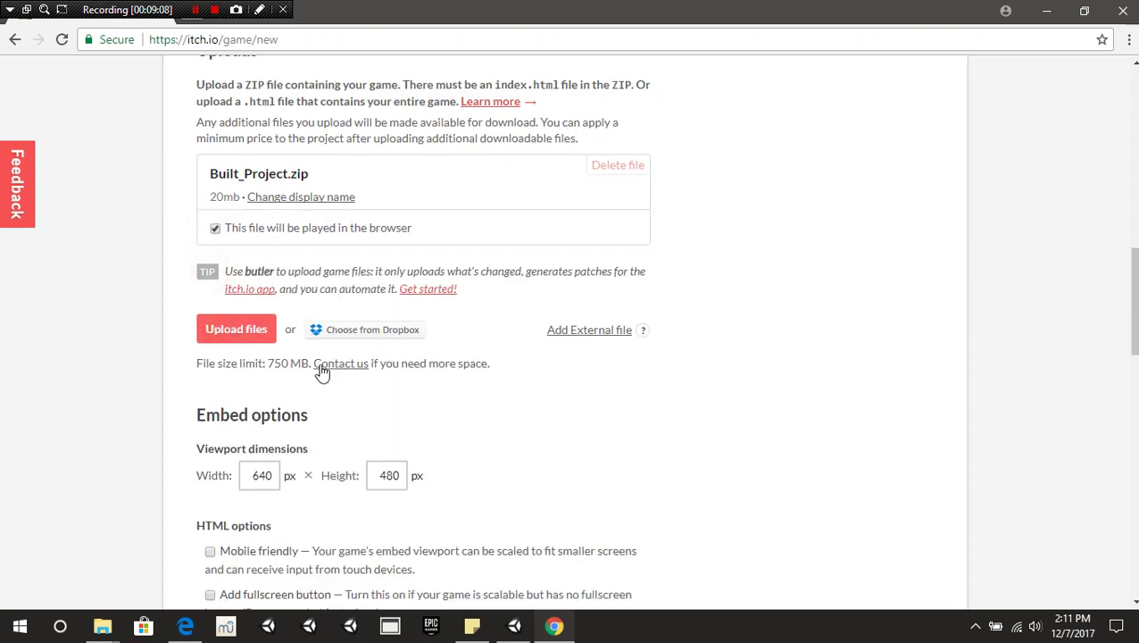
Switch to Unity, close Build Settings, check the default screen size in the WebGL resolution settings, and return to the itch.io page
scroll(321, 374, "down", 2)
scroll(291, 325, "down", 1)
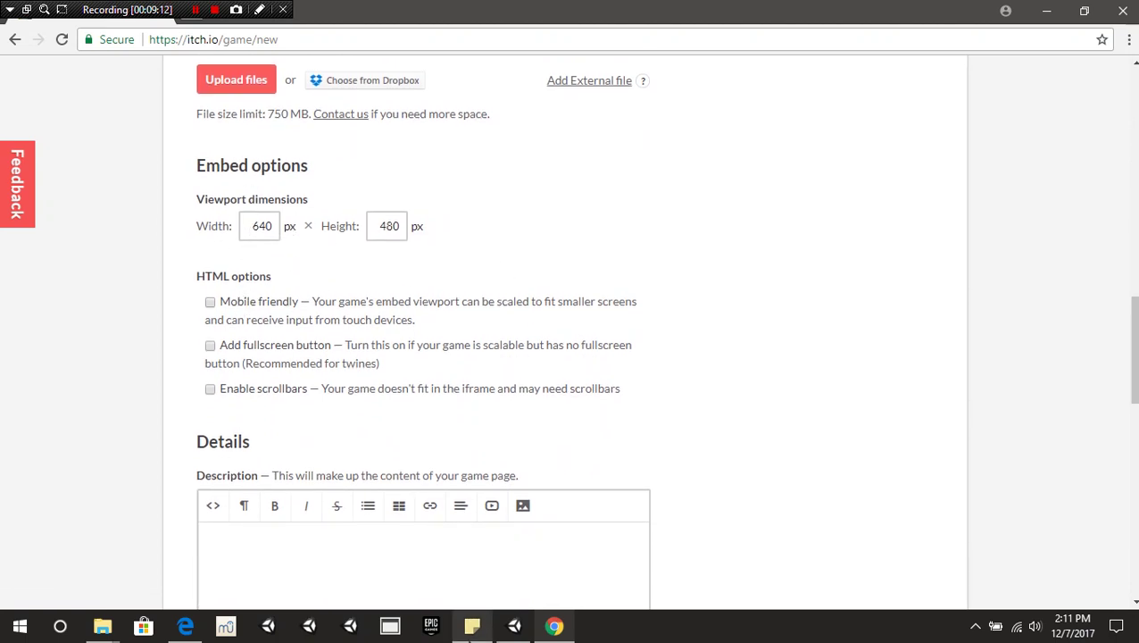
left_click(514, 625)
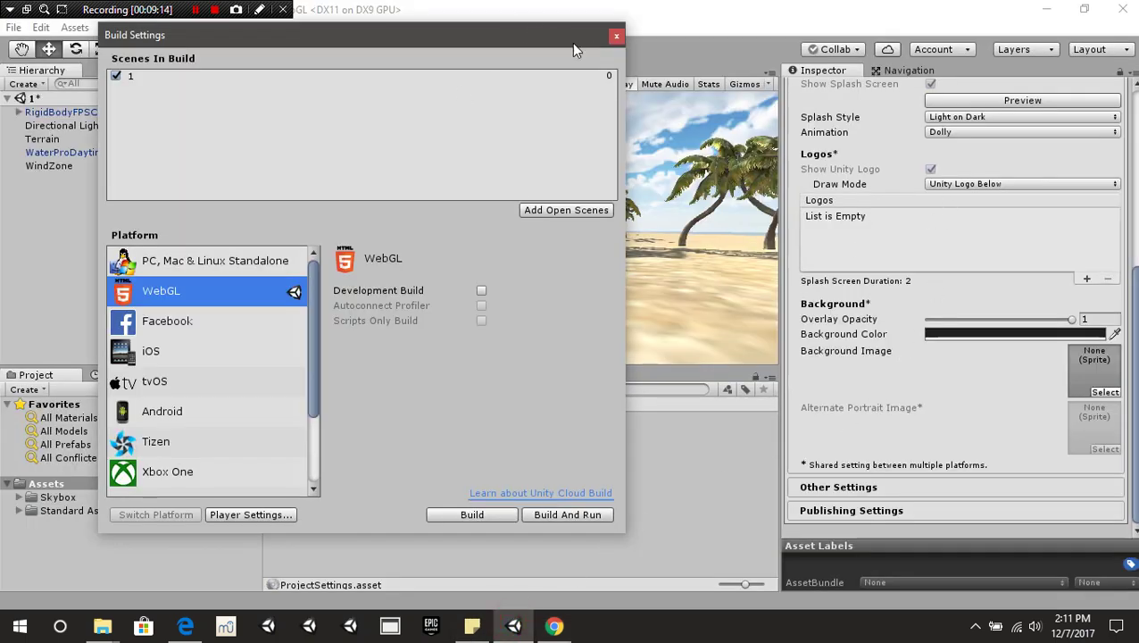
left_click(617, 34)
scroll(1036, 353, "up", 5)
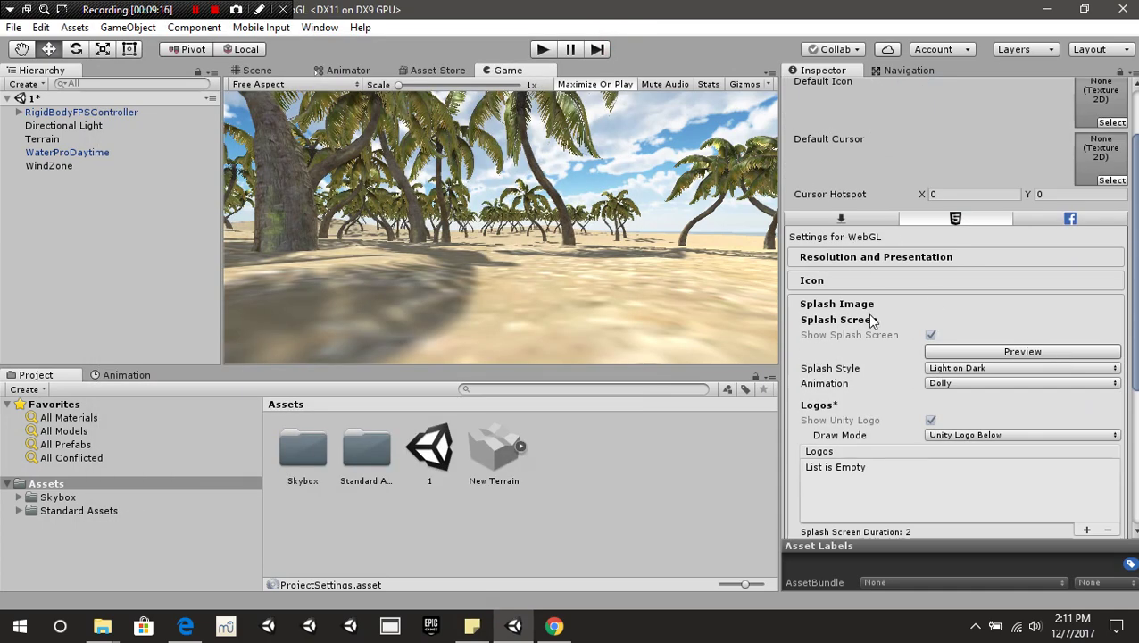
left_click(853, 257)
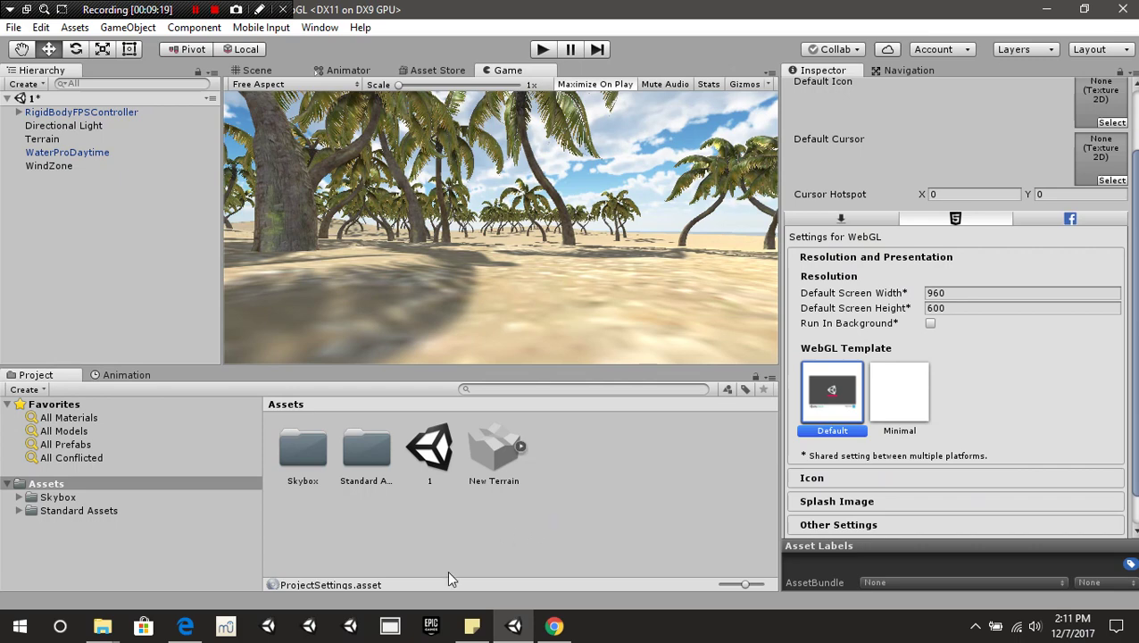
left_click(185, 626)
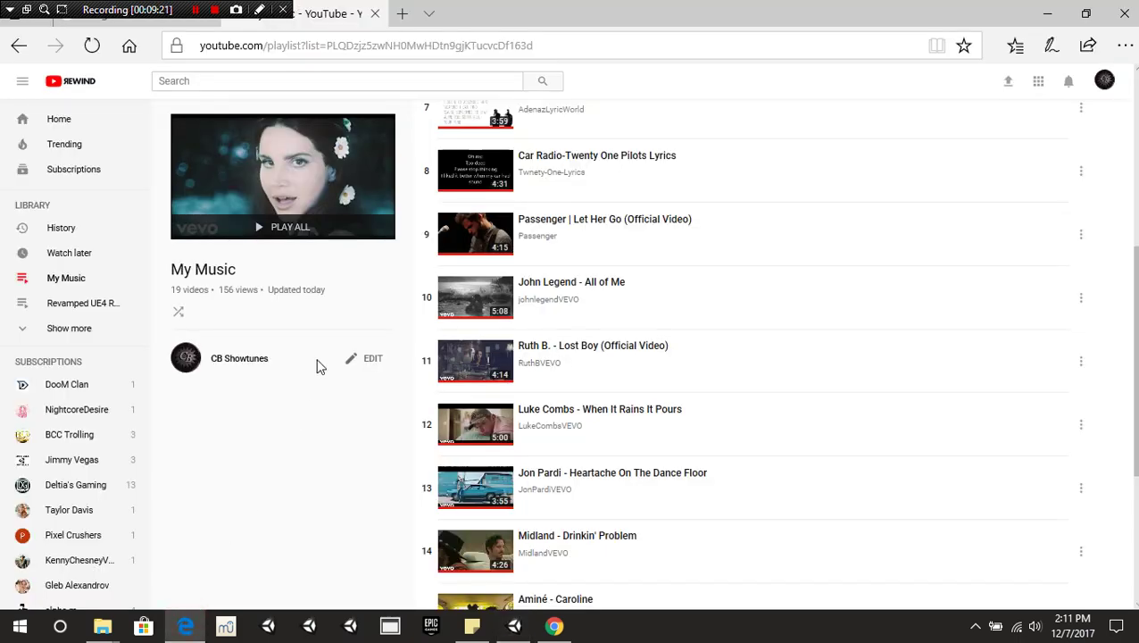
left_click(555, 626)
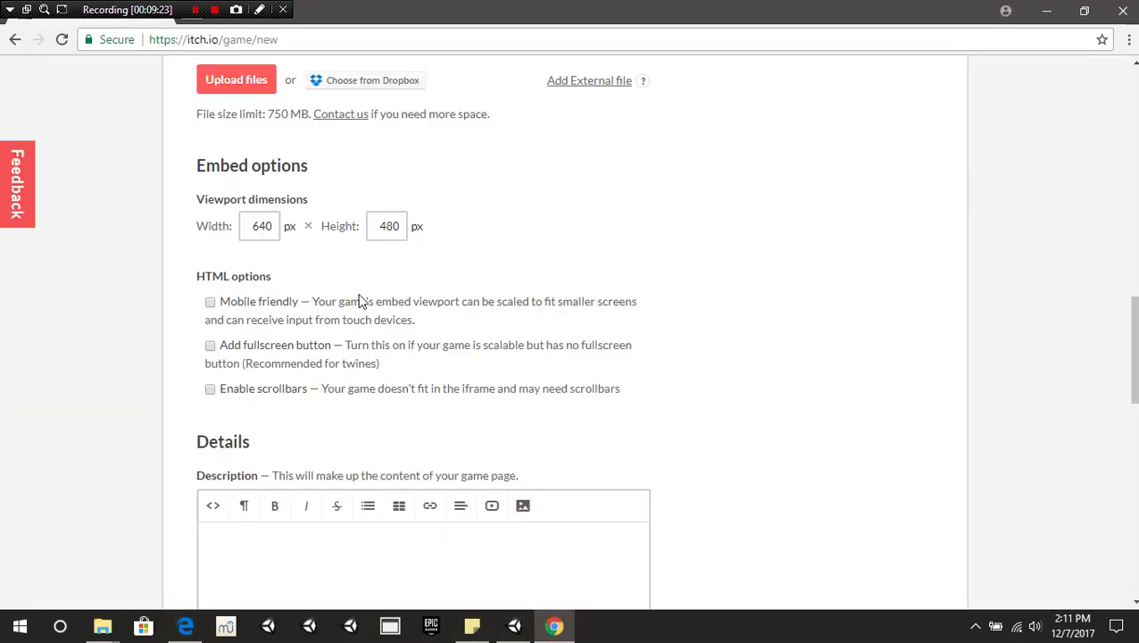
Set the embed viewport dimensions to a width of 960 px and a height of 600 px
scroll(387, 374, "down", 4)
scroll(376, 353, "up", 2)
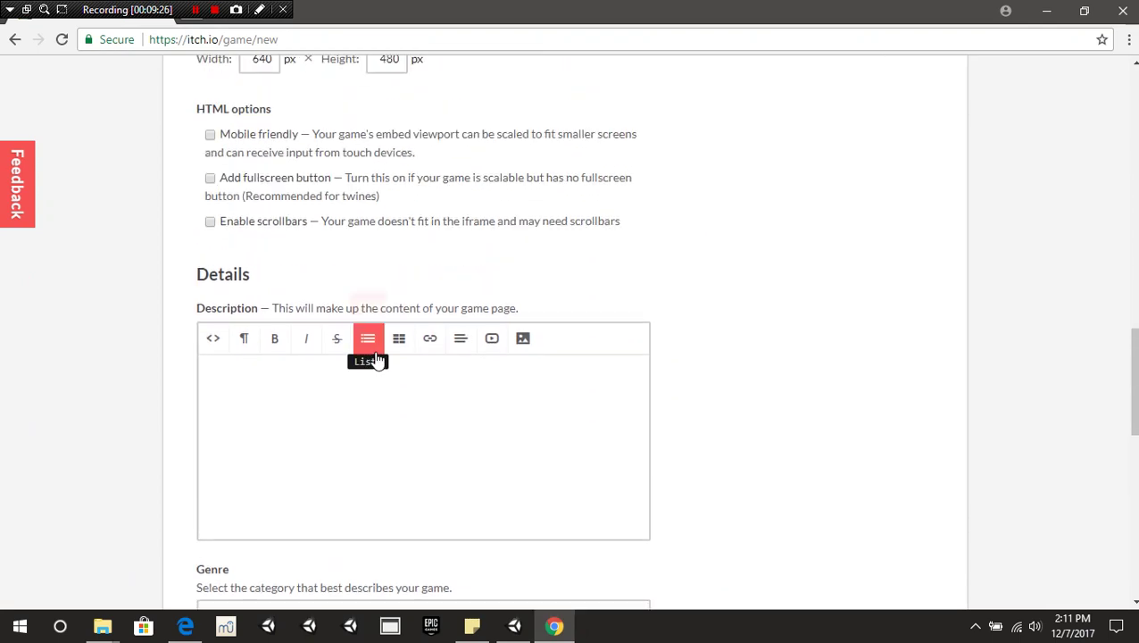
scroll(379, 358, "up", 1)
double_click(259, 142)
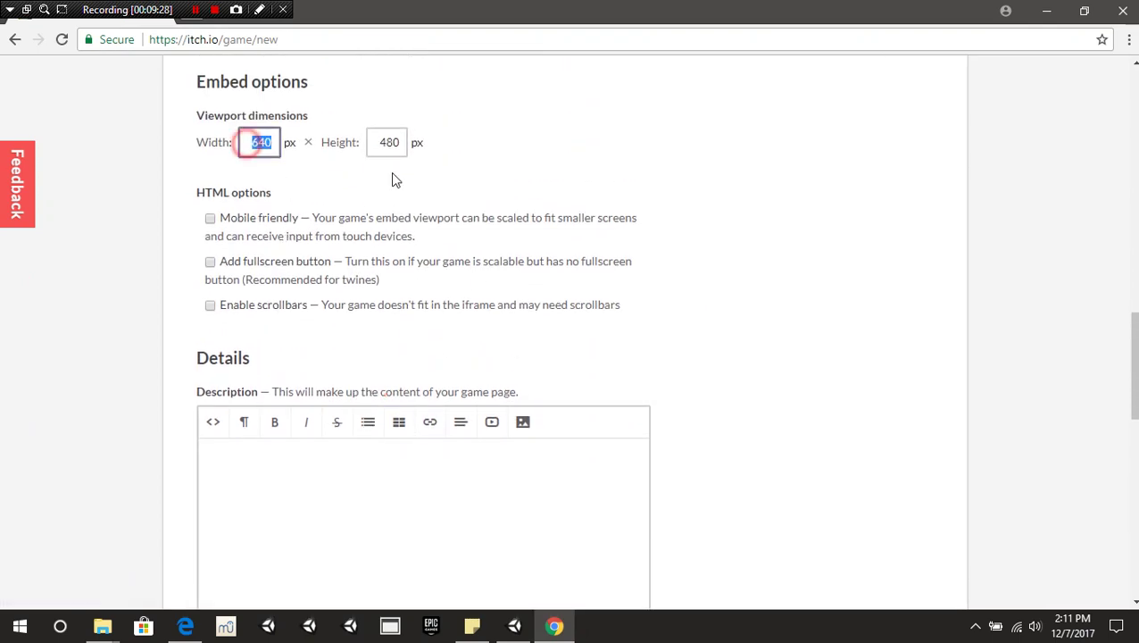
type("900")
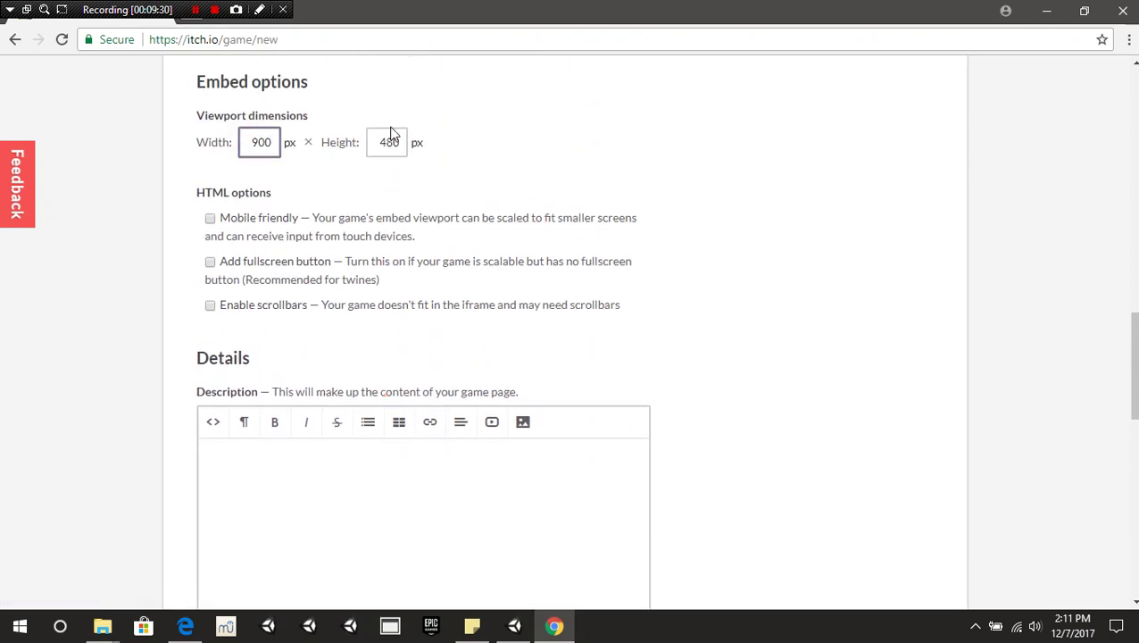
mouse_move(514, 625)
mouse_move(570, 576)
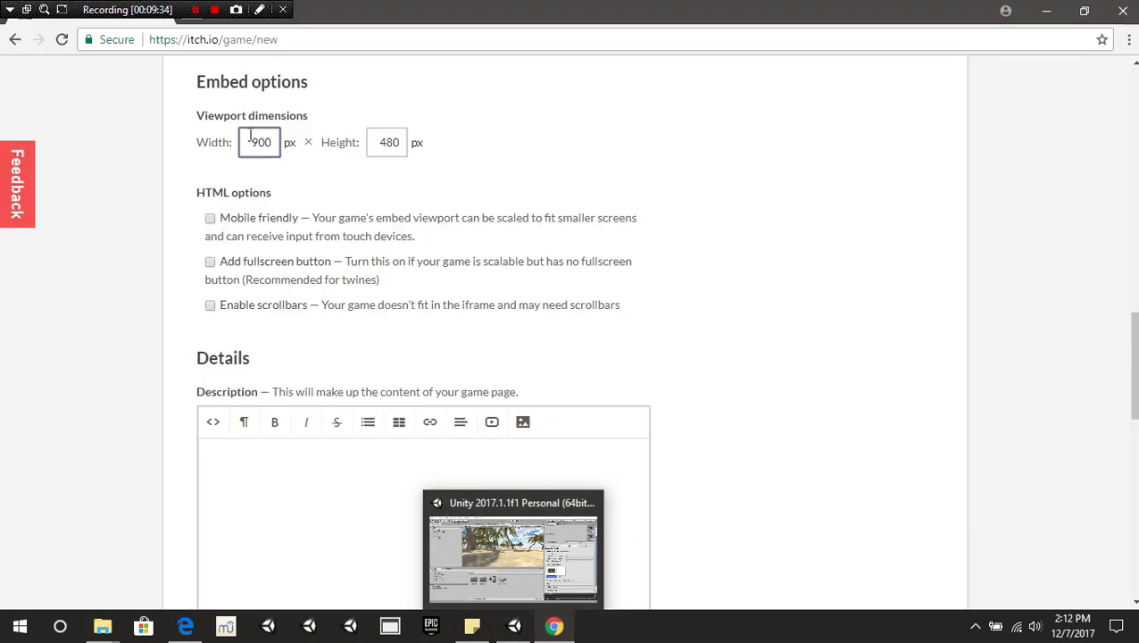
left_click(251, 136)
key("BackSpace")
key("BackSpace")
type("60")
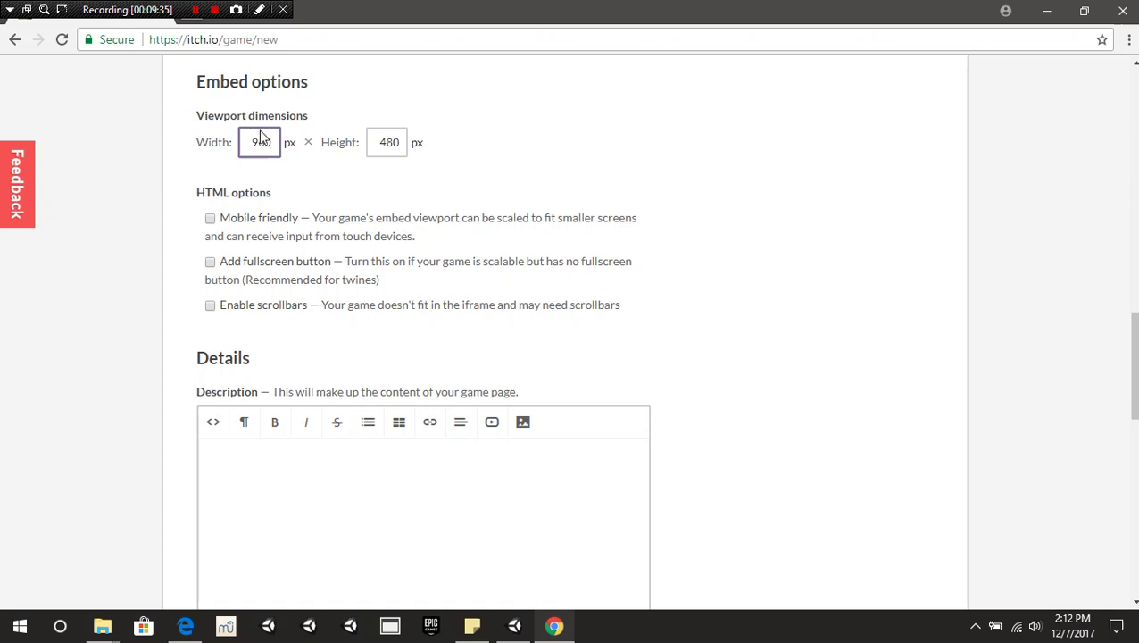
double_click(386, 143)
type("600")
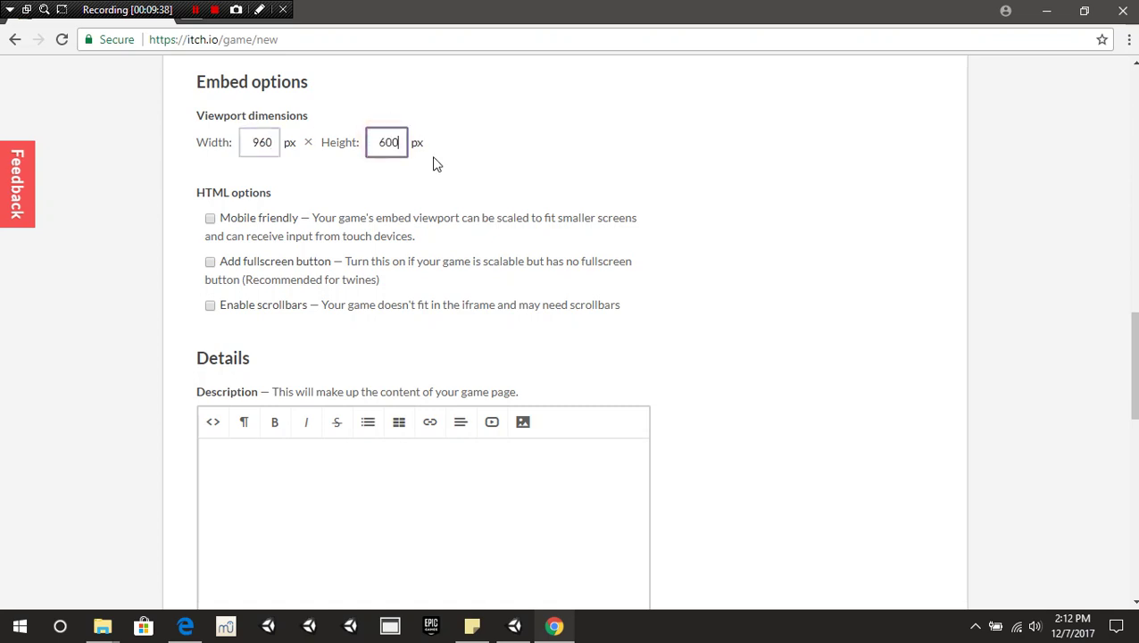
left_click(510, 188)
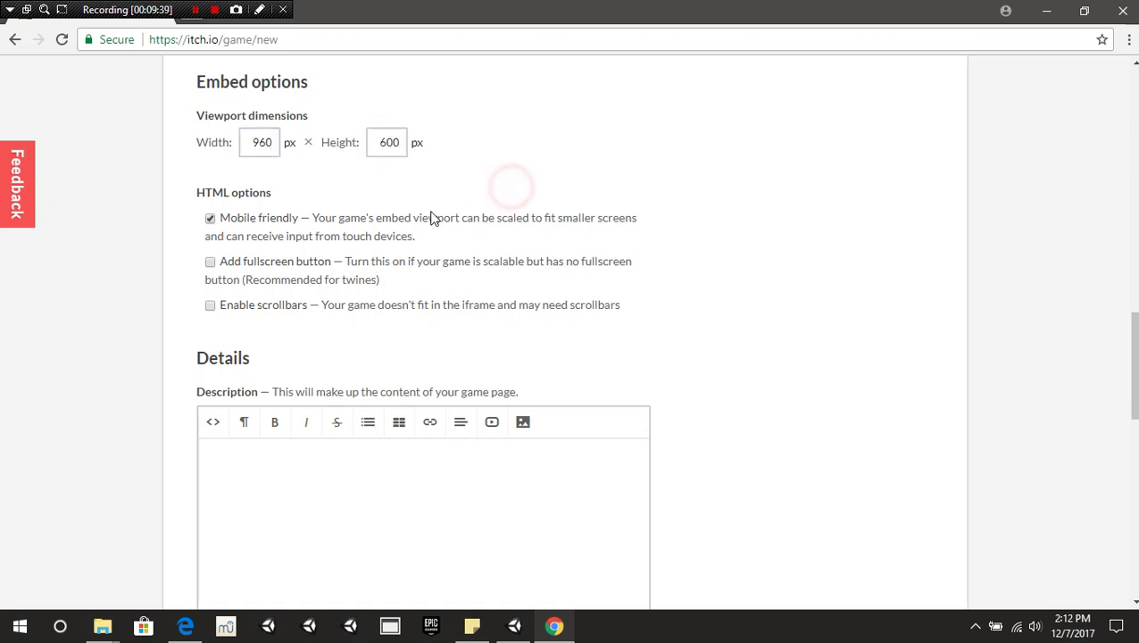
Turn off the Mobile friendly option and enable Add fullscreen button in the HTML options
left_click(211, 218)
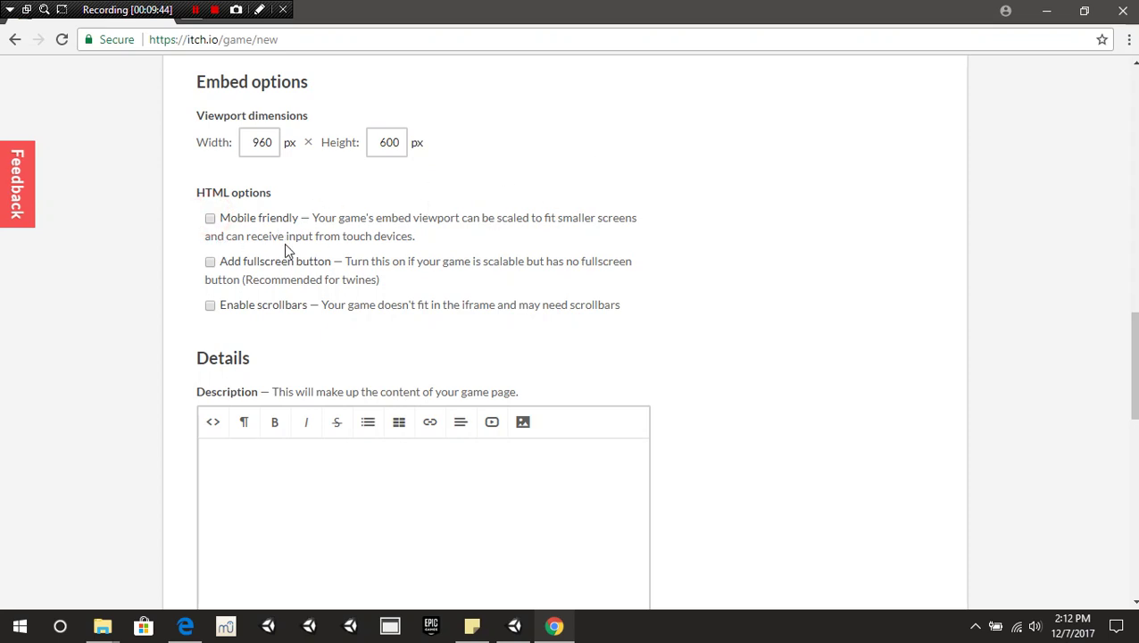
left_click(210, 262)
Enter "This is a Demo for my Channel" as the game page description
scroll(605, 308, "down", 4)
scroll(411, 282, "up", 2)
left_click(388, 356)
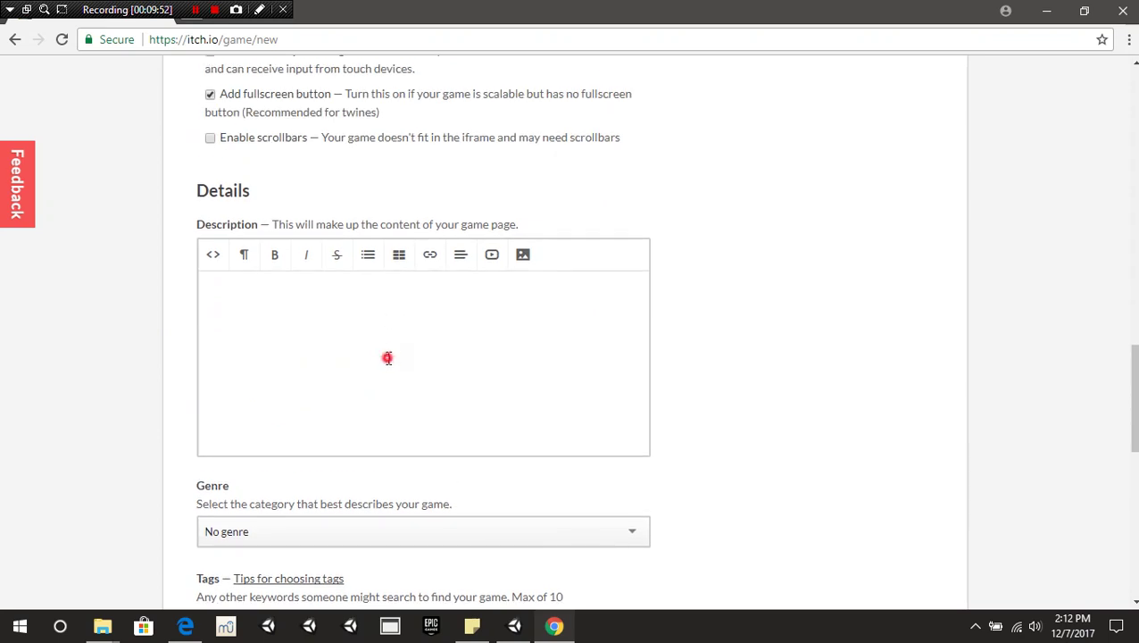
type("This is a Demo for m")
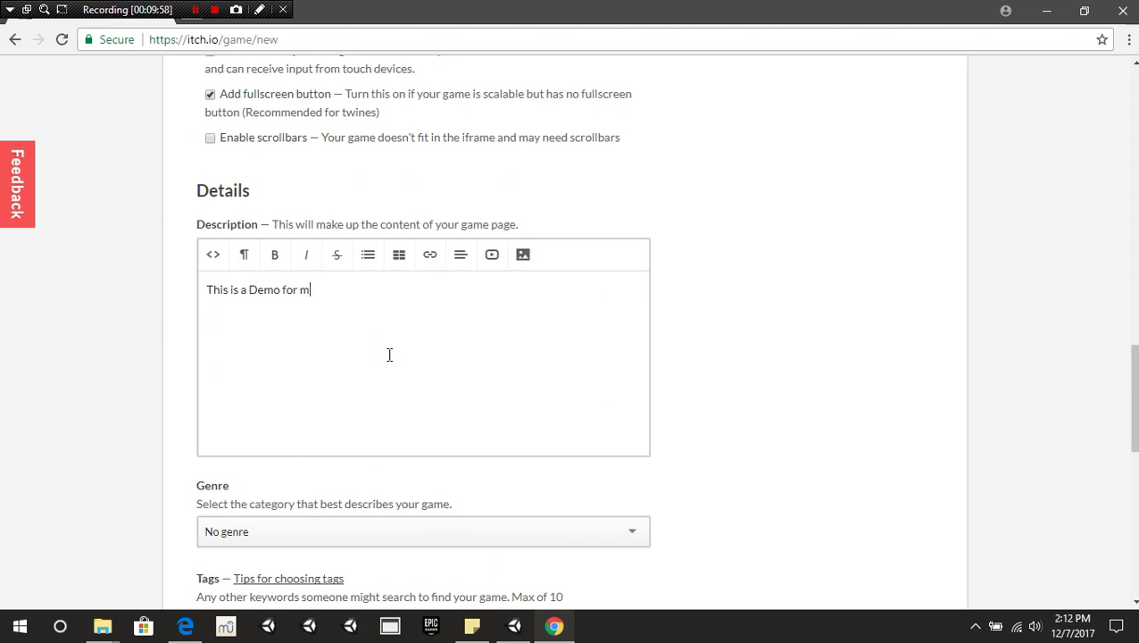
type("y Channel")
Set the game's genre to Other
scroll(397, 375, "down", 1)
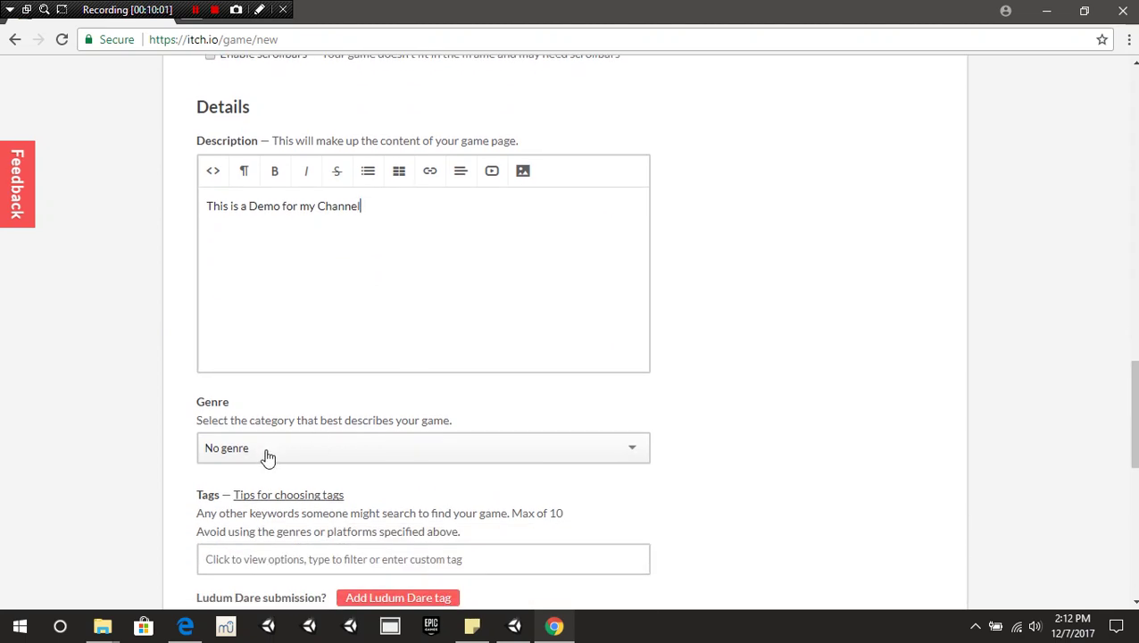
scroll(268, 457, "down", 2)
left_click(285, 279)
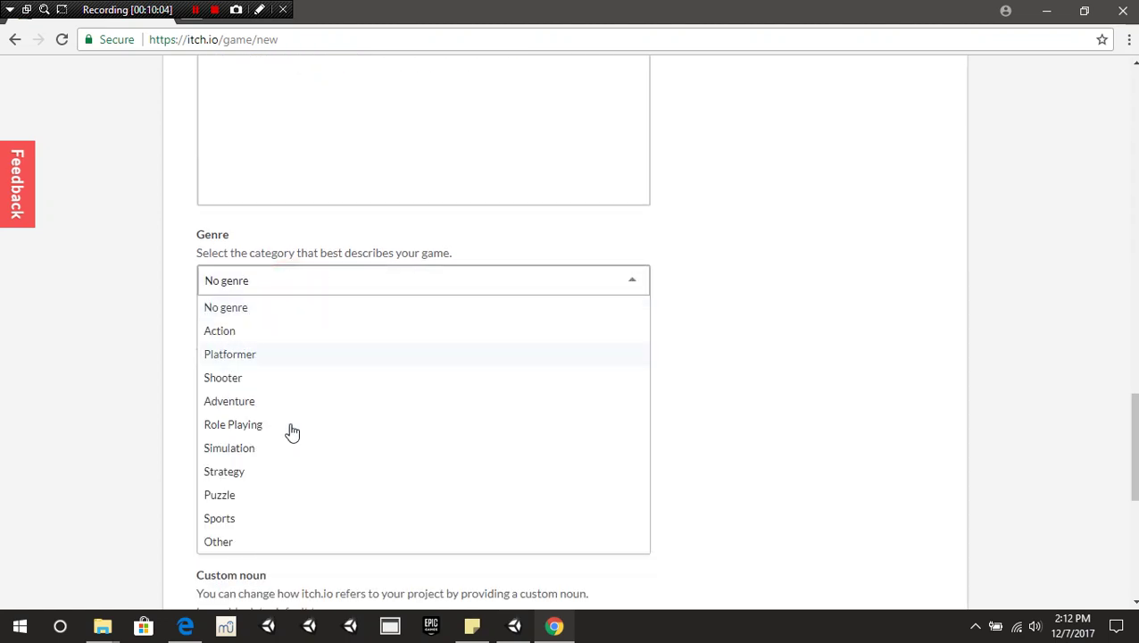
scroll(290, 436, "down", 3)
scroll(294, 331, "up", 2)
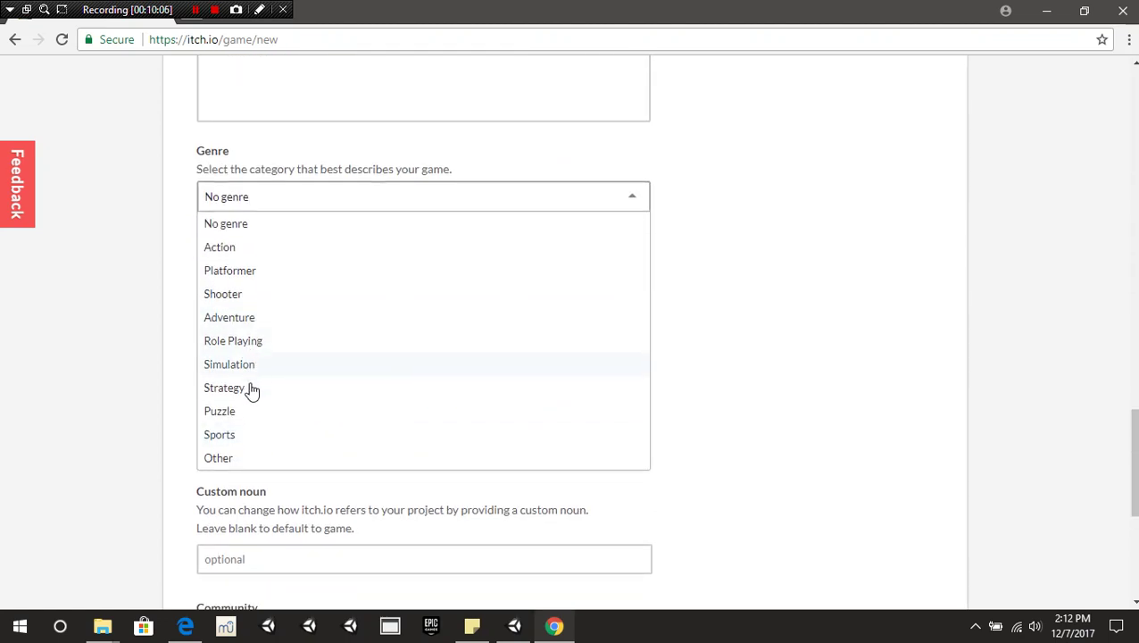
left_click(221, 458)
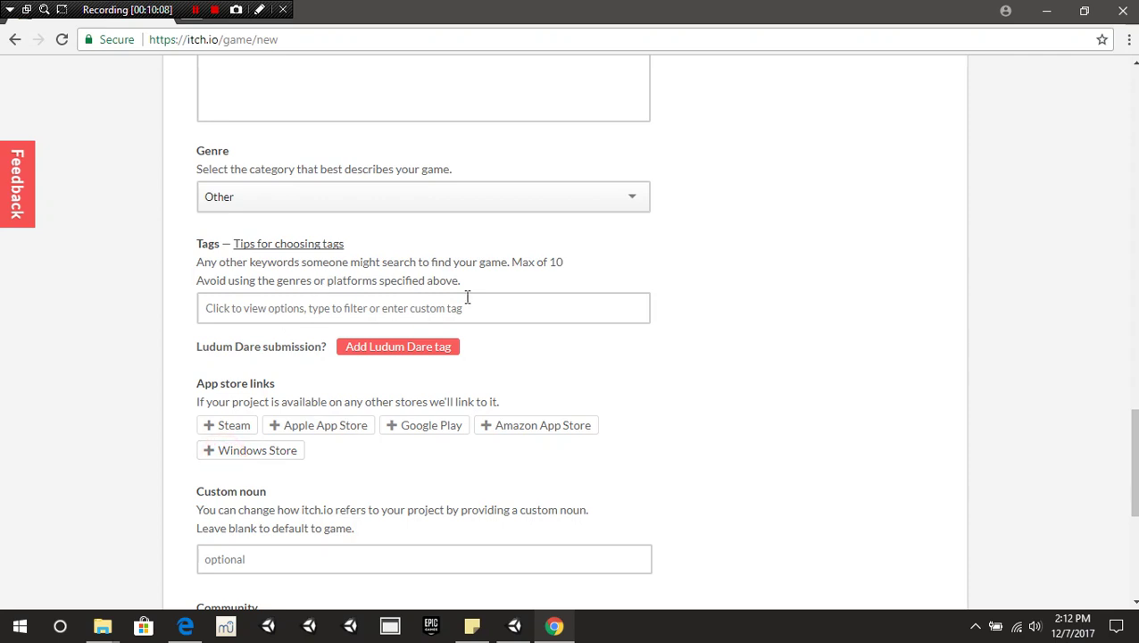
Find the suggested tags containing "ex" and add the experimental tag to the game
left_click(281, 308)
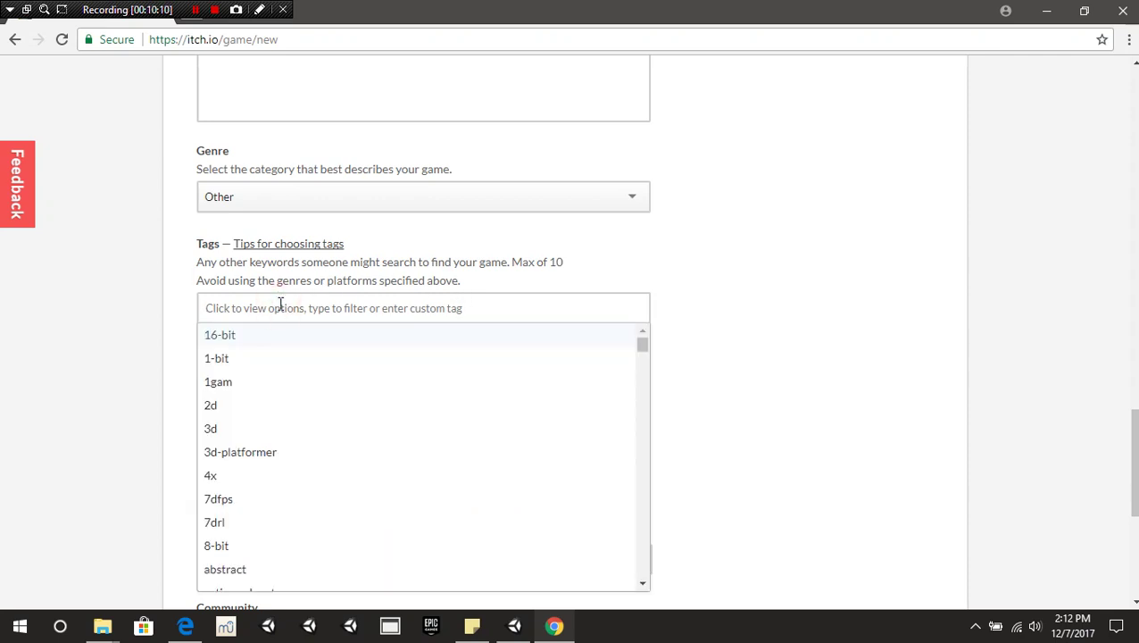
type("ex")
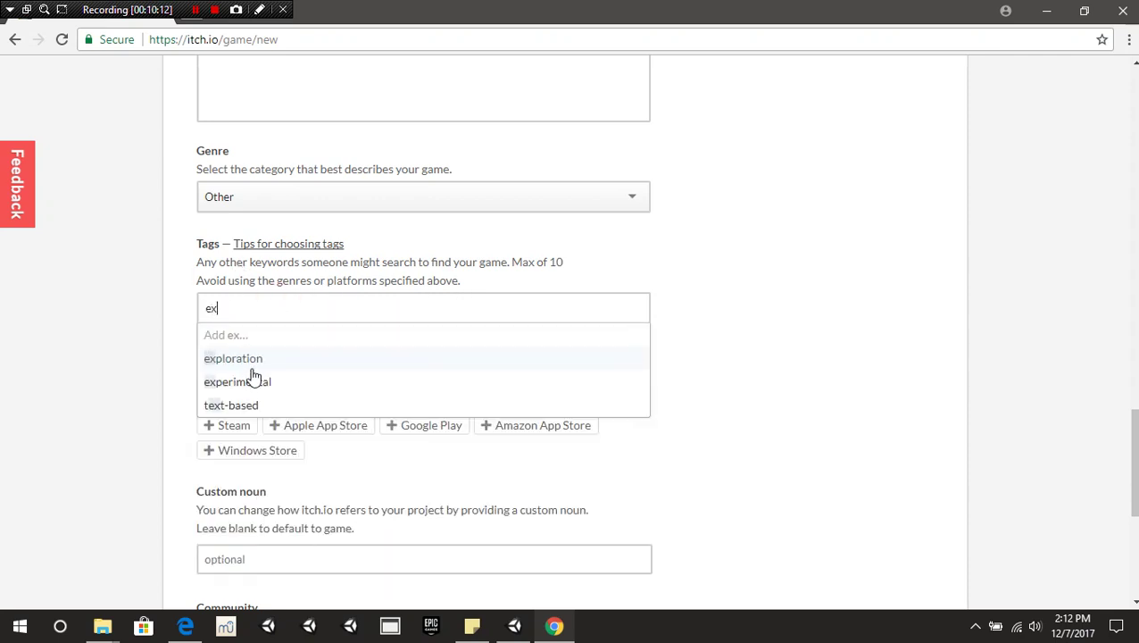
left_click(260, 381)
Review the App store links, Custom noun, Community, and Visibility & access sections of the project form
scroll(278, 348, "down", 1)
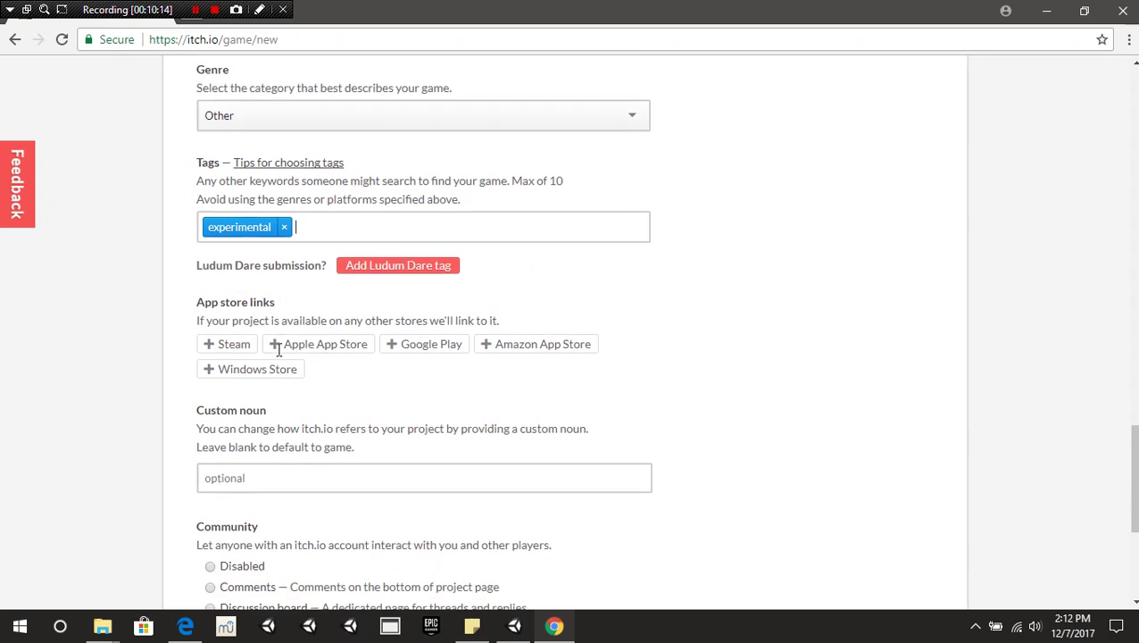
scroll(279, 348, "down", 2)
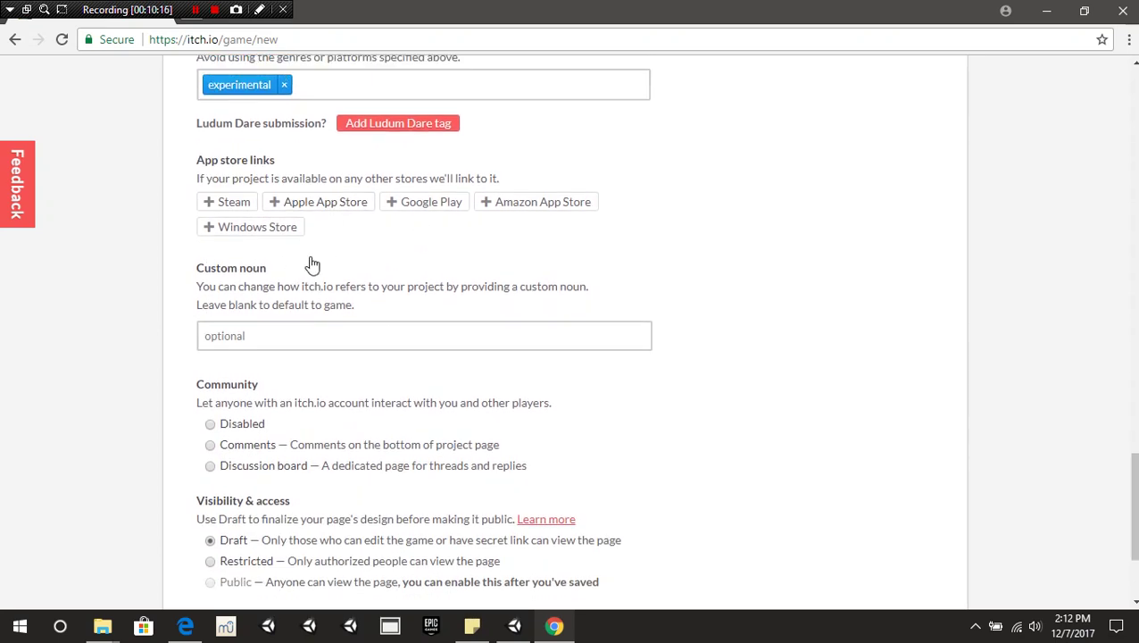
scroll(312, 265, "up", 3)
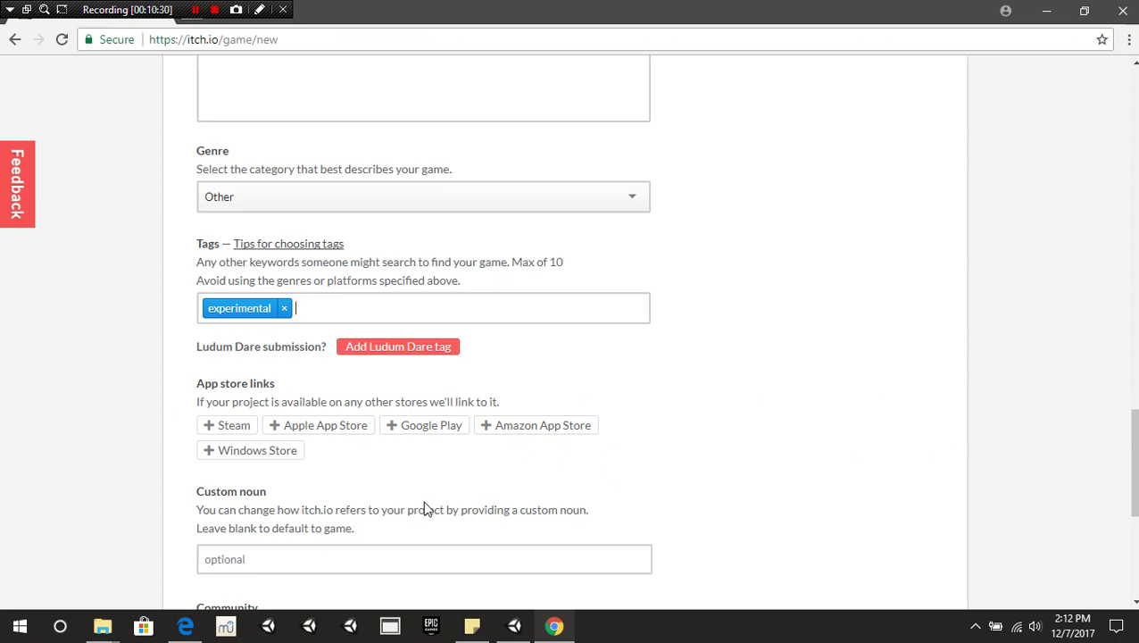
scroll(420, 468, "down", 2)
scroll(268, 380, "down", 1)
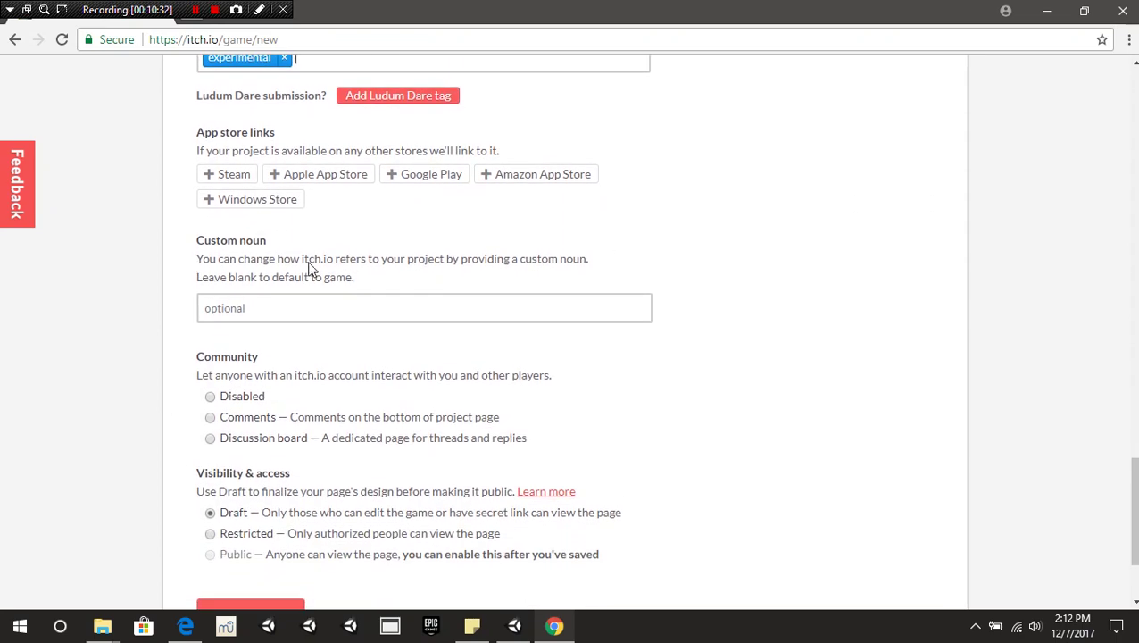
Set the project's Community option to Disabled after trying the Comments and Discussion board options
scroll(510, 346, "down", 2)
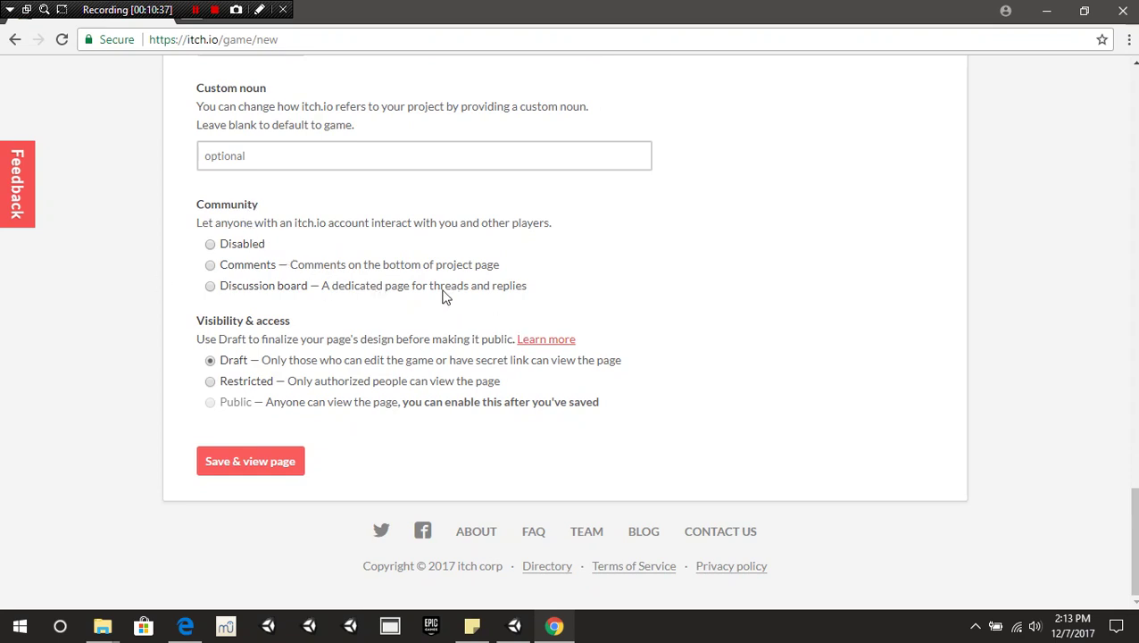
left_click(212, 245)
left_click(211, 265)
left_click(210, 286)
left_click(211, 245)
Check the Restricted access settings, set the visibility back to Draft, and save the project to view its page
left_click(210, 382)
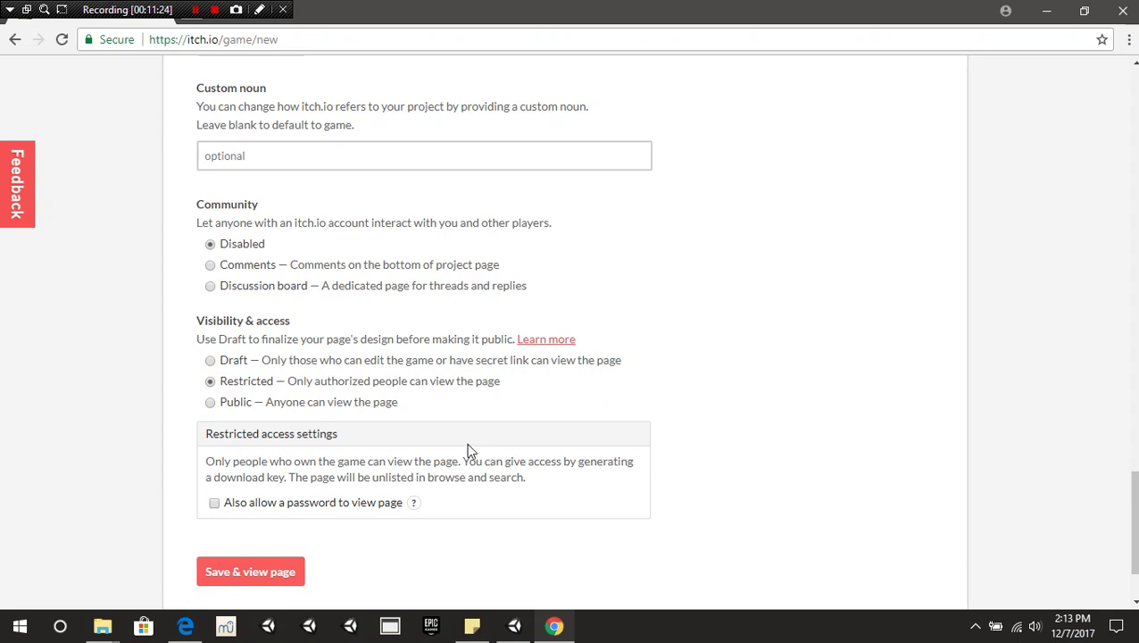
left_click(210, 360)
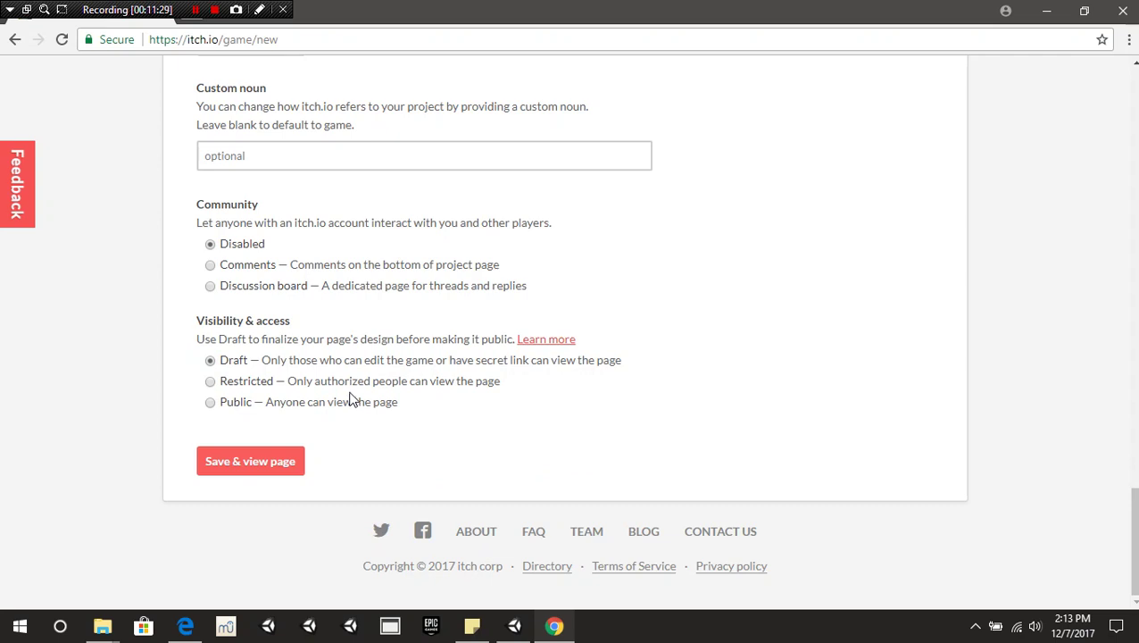
left_click(209, 360)
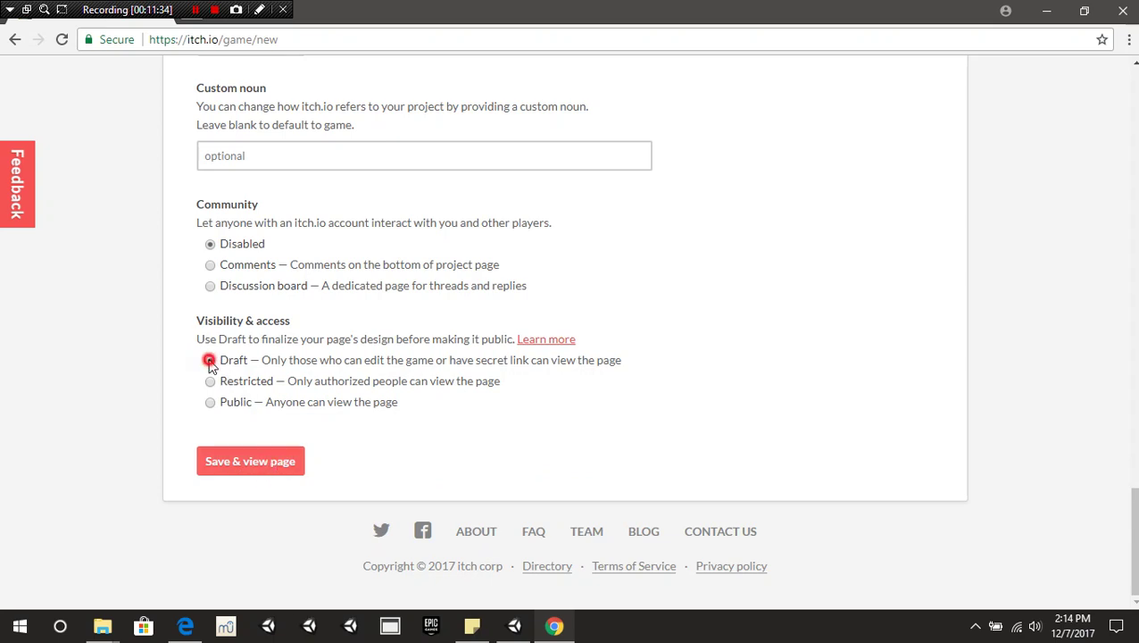
left_click(267, 466)
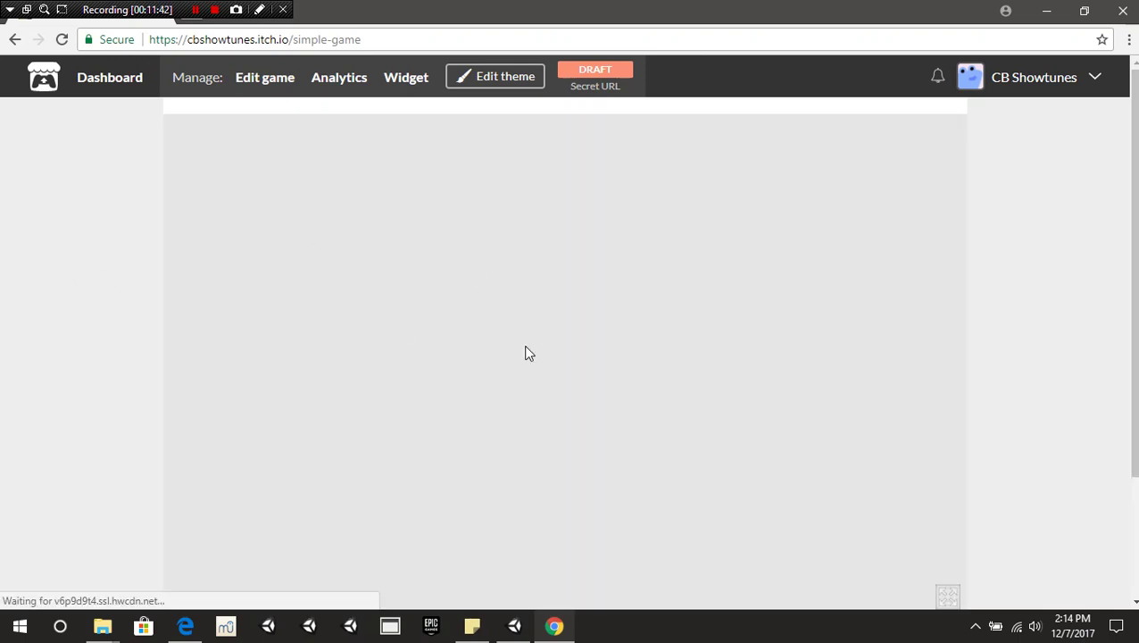
Test the loaded WebGL game in fullscreen on its project page and exit fullscreen
scroll(527, 354, "down", 1)
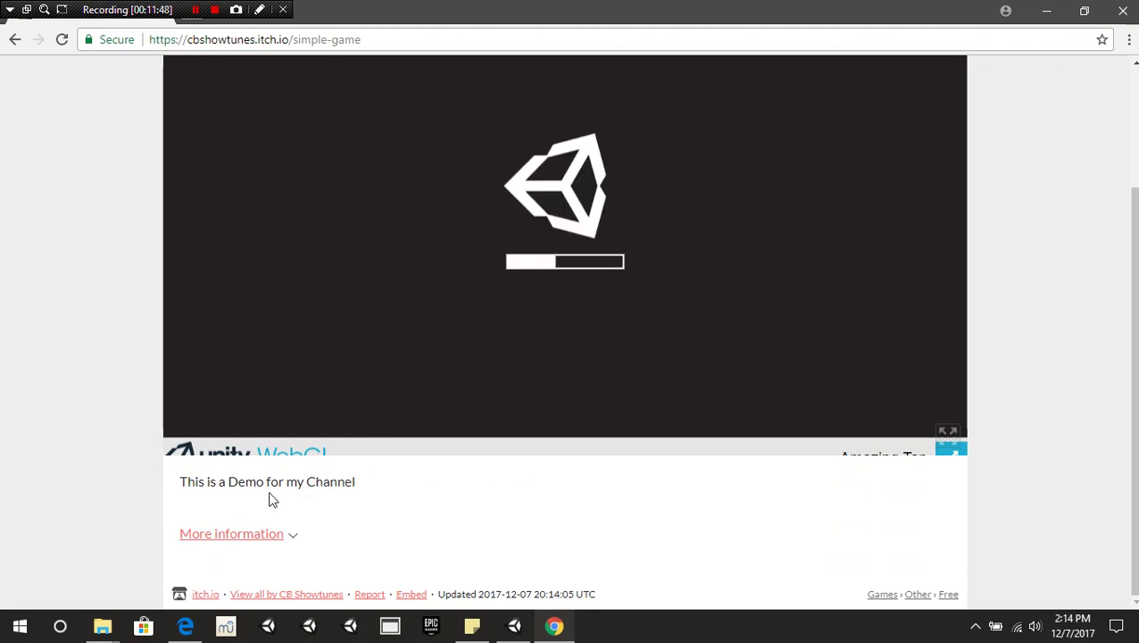
scroll(741, 500, "up", 1)
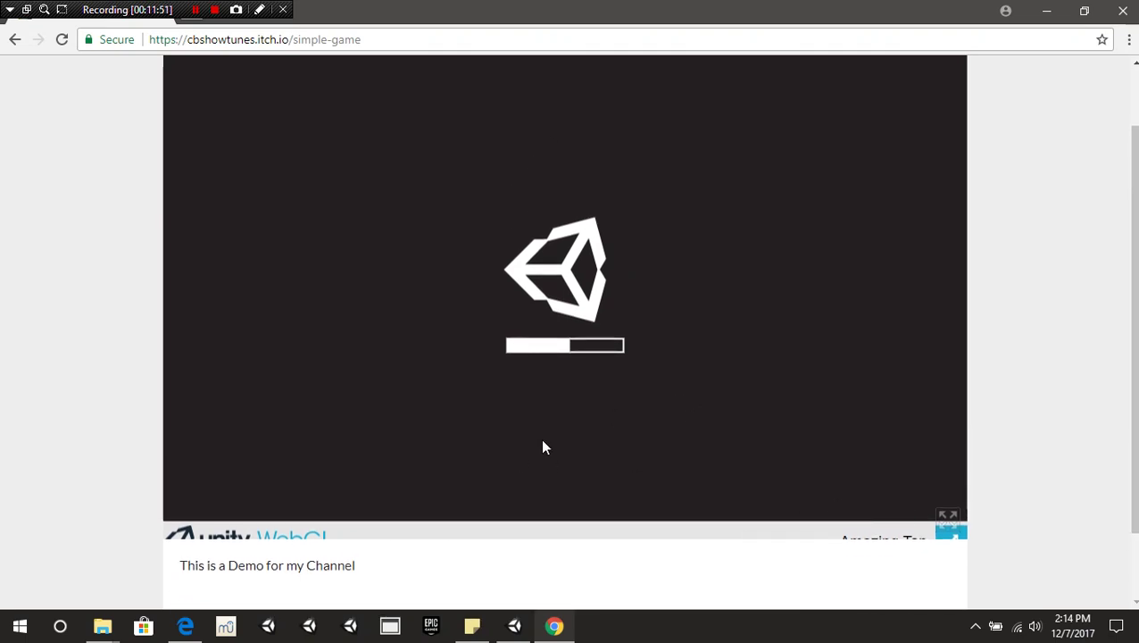
scroll(545, 447, "up", 1)
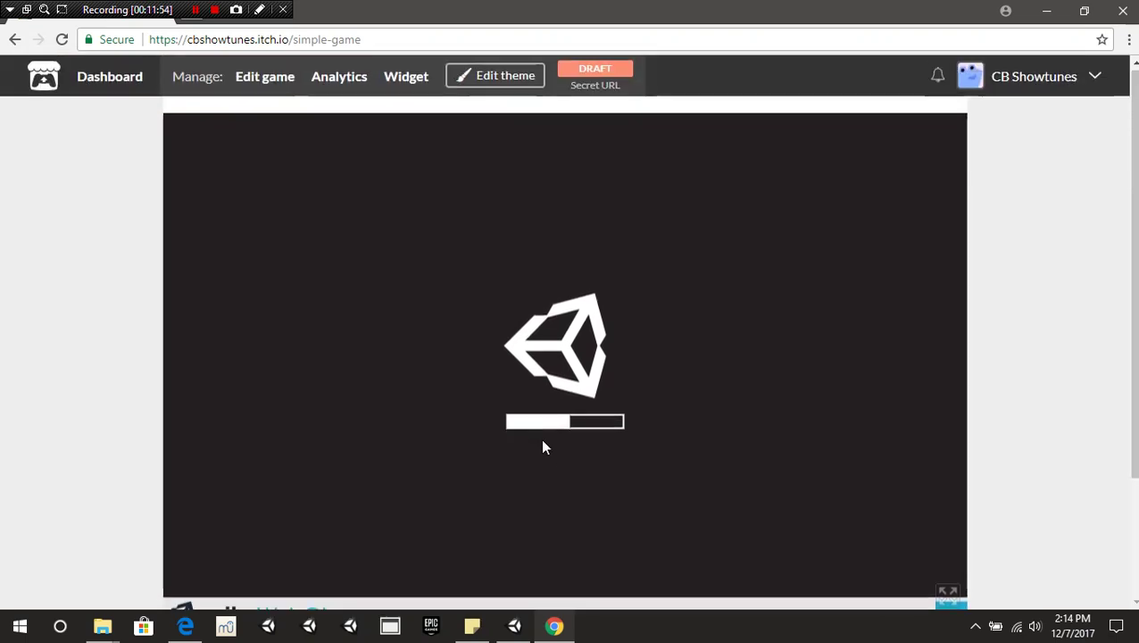
scroll(544, 446, "down", 1)
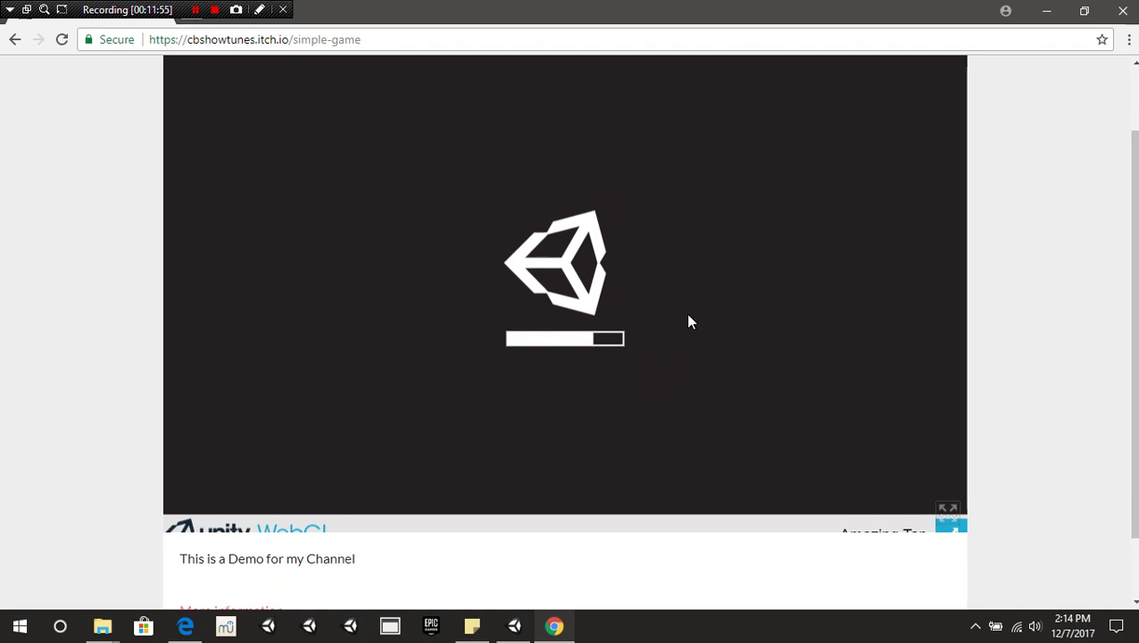
scroll(684, 324, "up", 1)
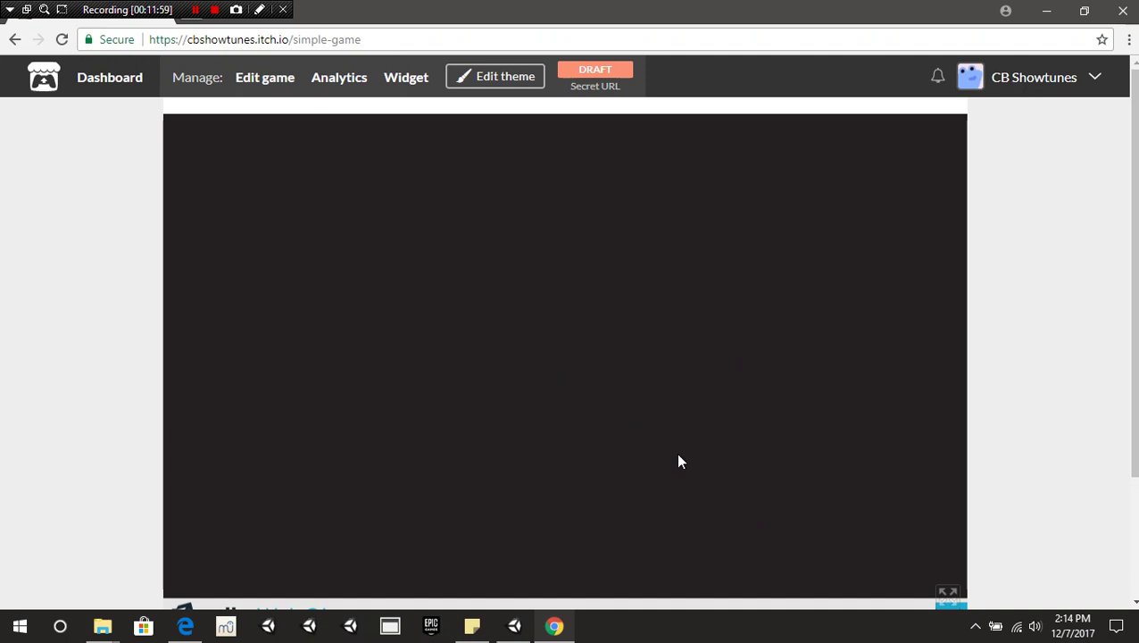
scroll(679, 462, "down", 1)
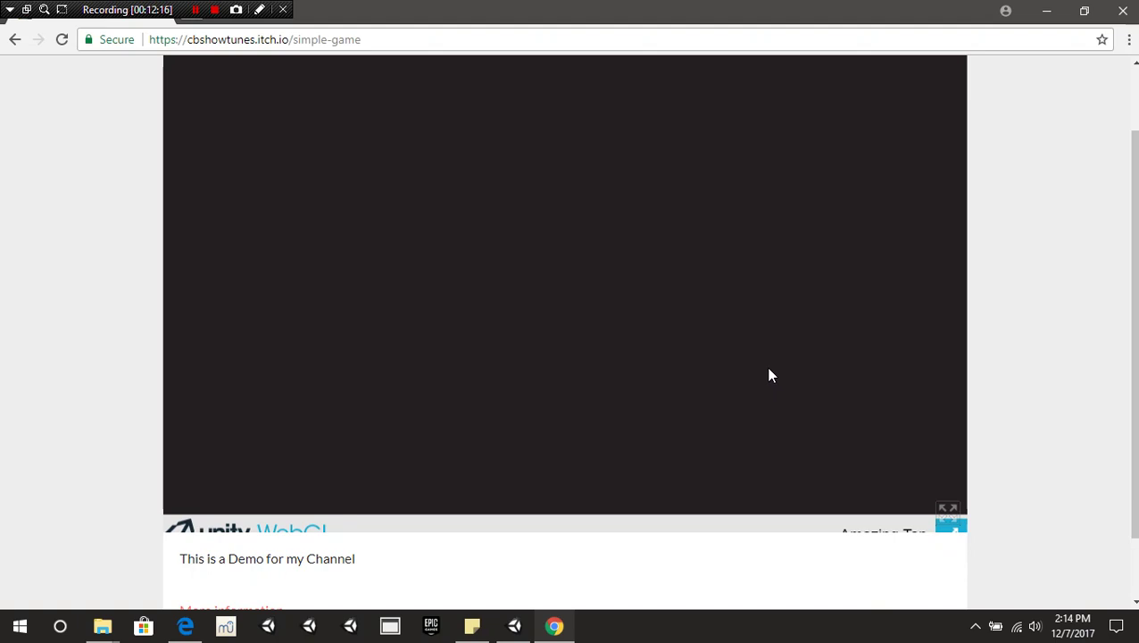
left_click(947, 509)
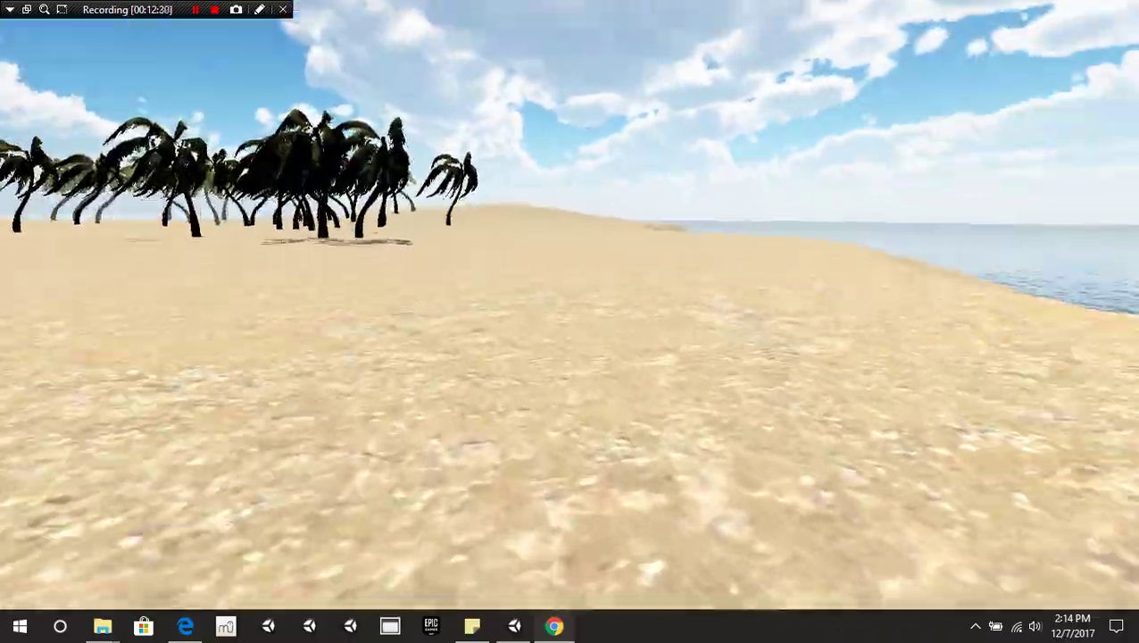
key("Escape")
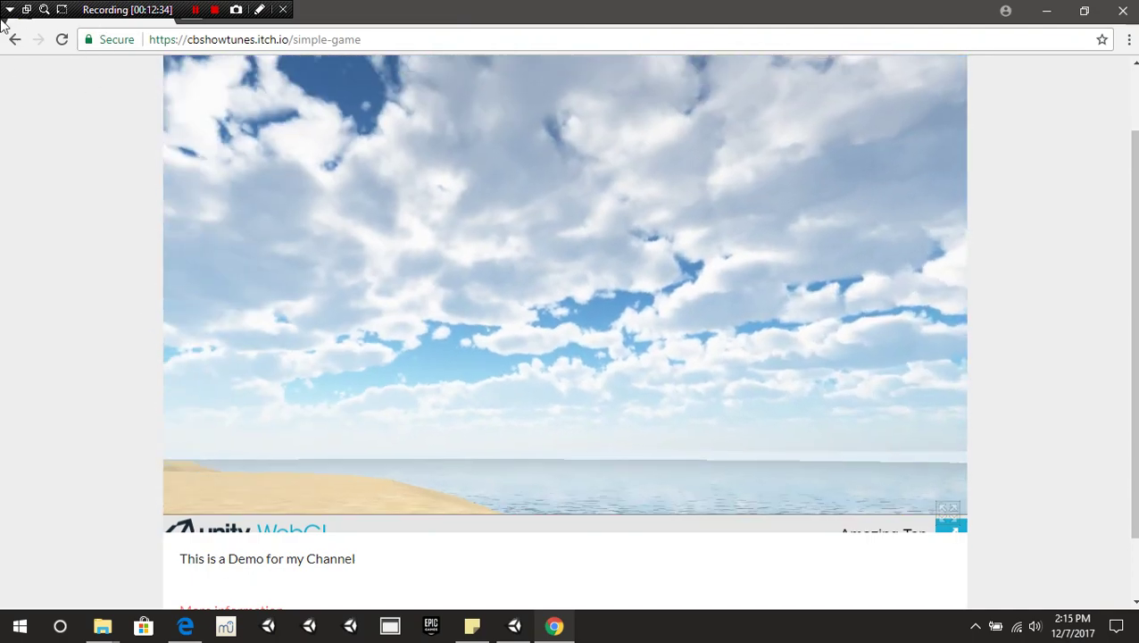
Try to save the project as Public from the new project form, and return to the game page
left_click(15, 39)
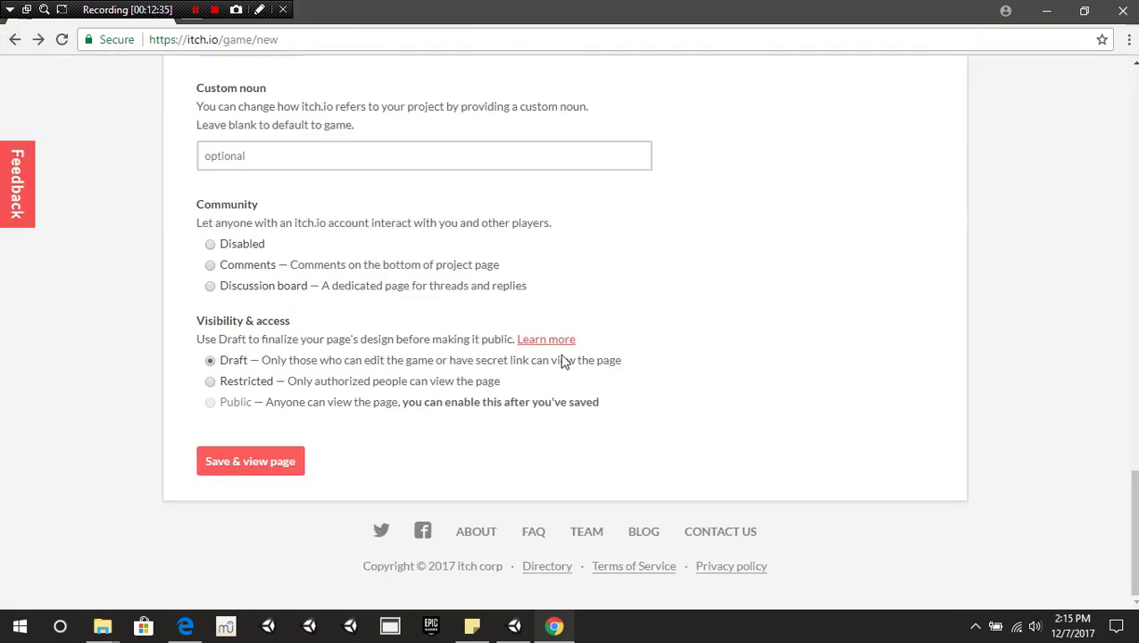
left_click(210, 381)
left_click(210, 361)
left_click(213, 400)
left_click(273, 461)
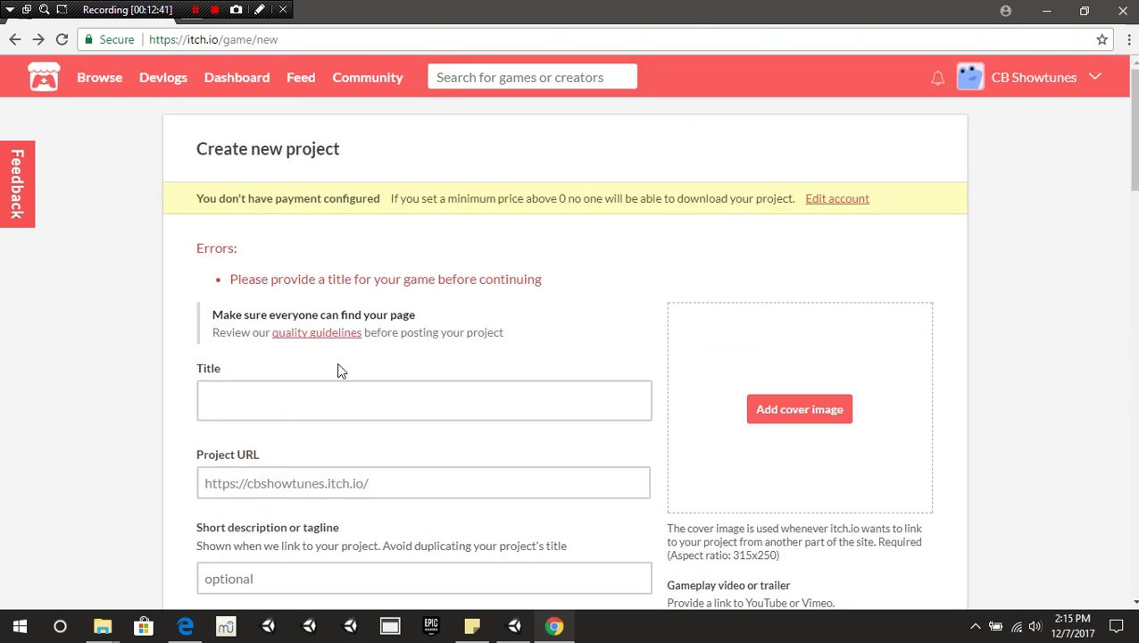
scroll(337, 370, "down", 2)
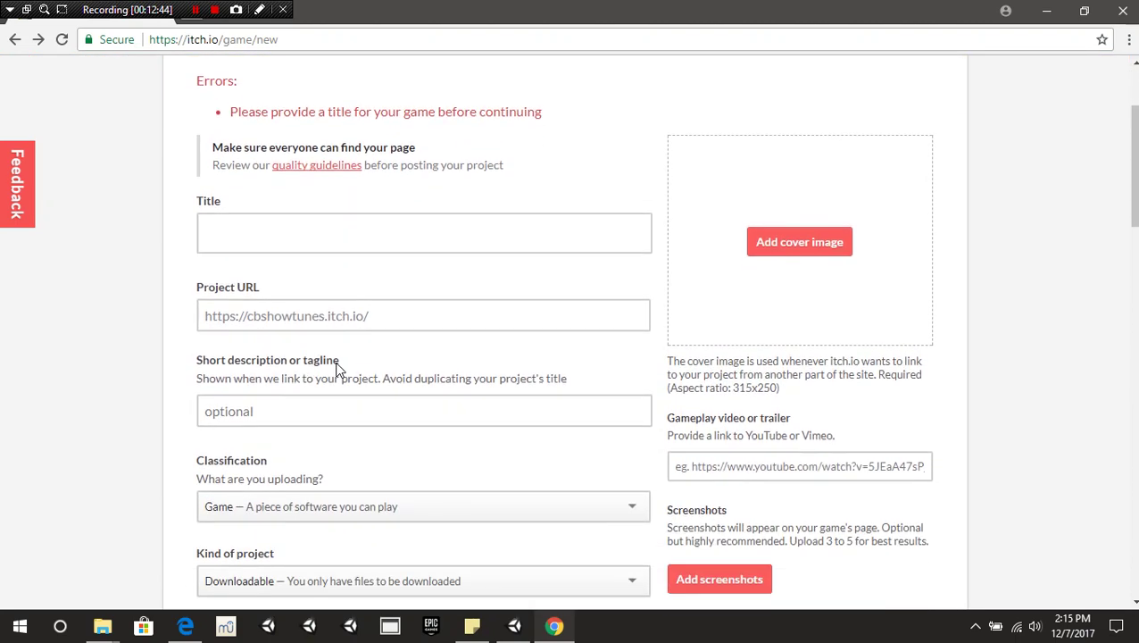
scroll(337, 370, "down", 5)
scroll(337, 369, "up", 1)
scroll(337, 370, "up", 6)
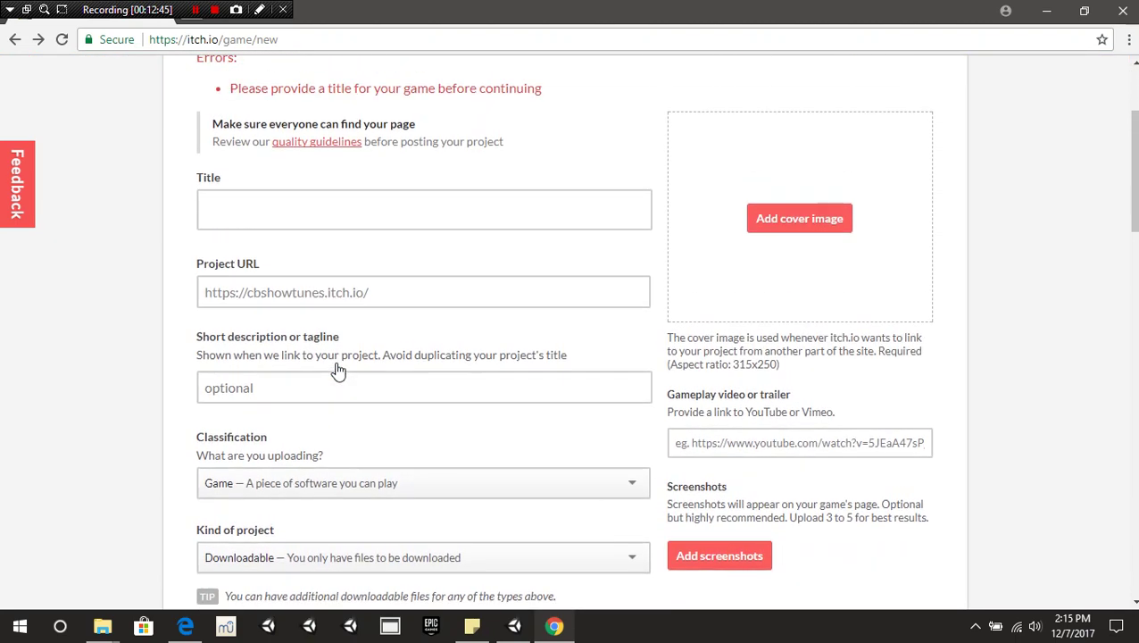
left_click(38, 39)
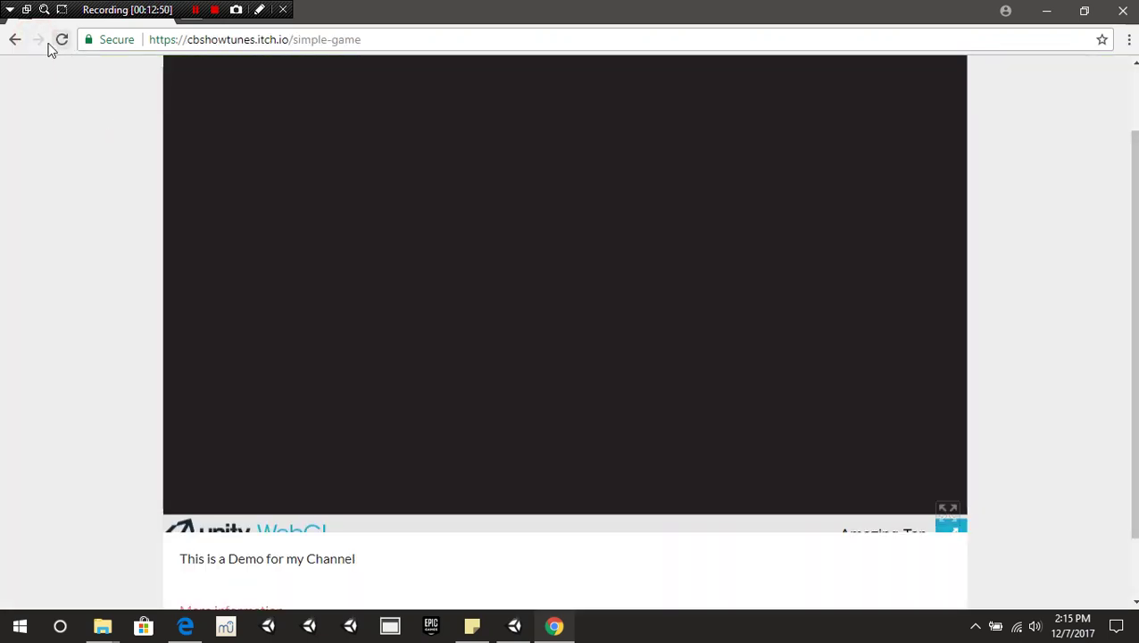
Open the saved Simple Game project for editing from its game page
scroll(213, 399, "down", 2)
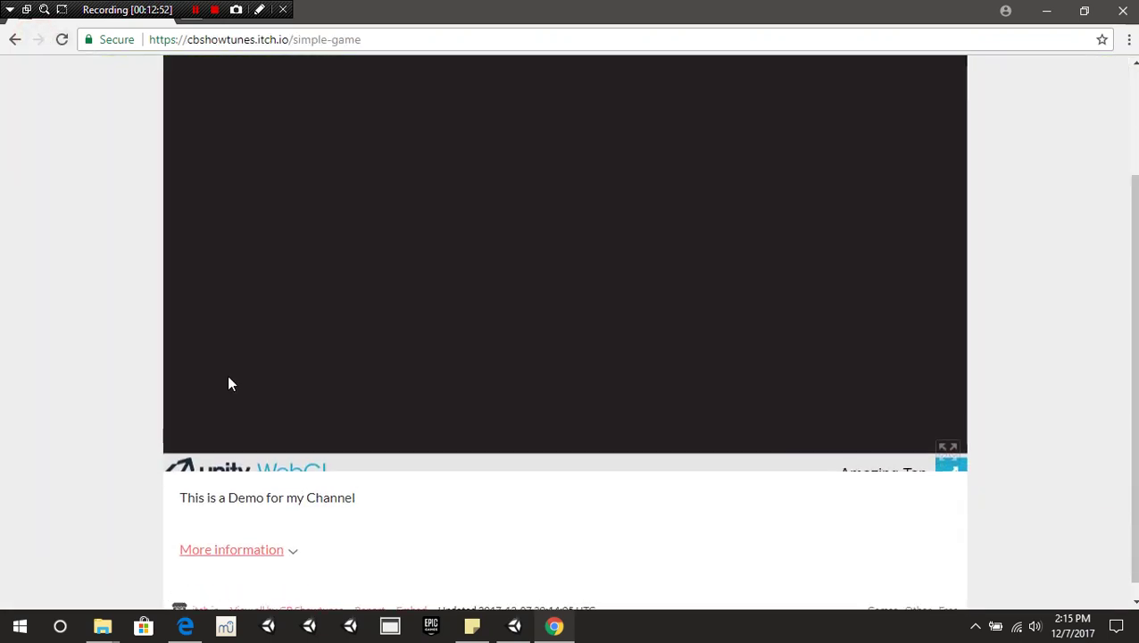
scroll(229, 381, "up", 2)
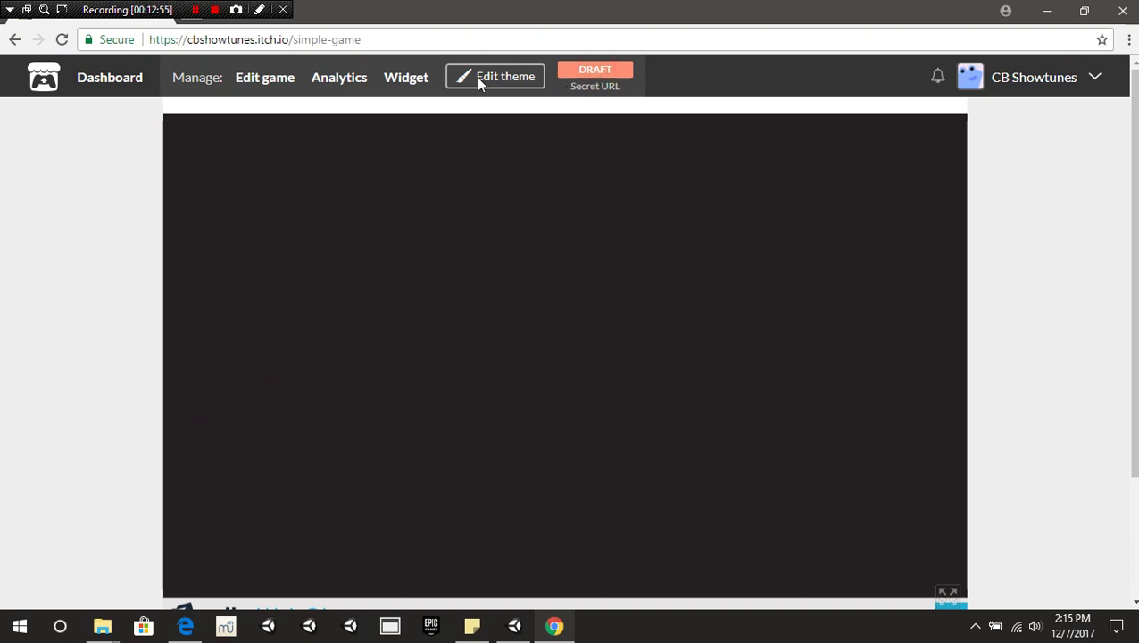
left_click(255, 77)
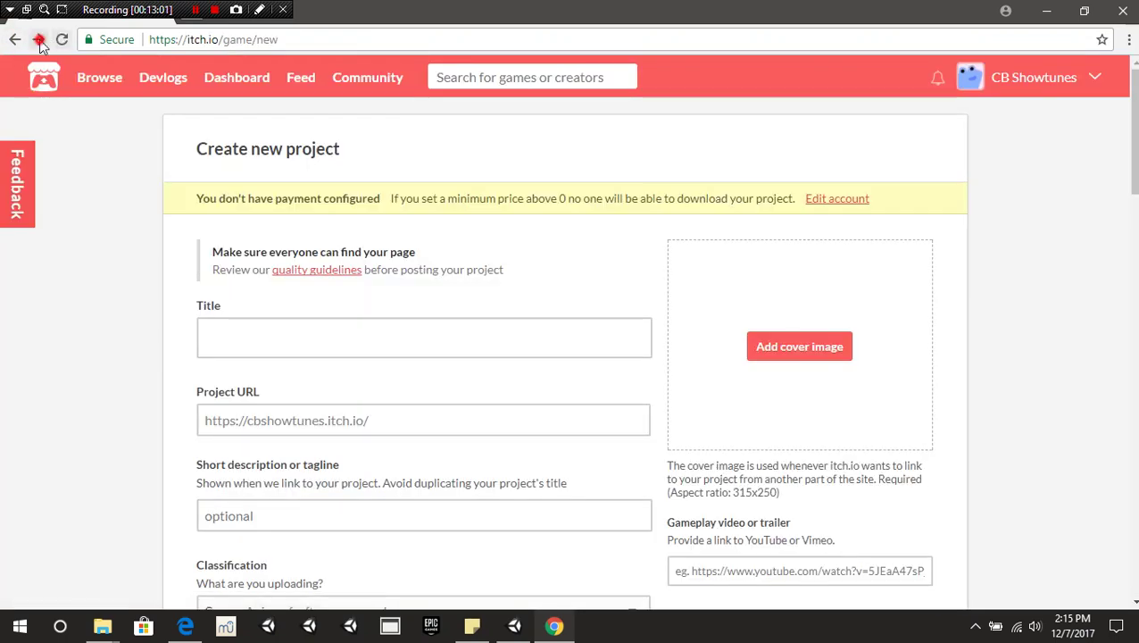
left_click(14, 39)
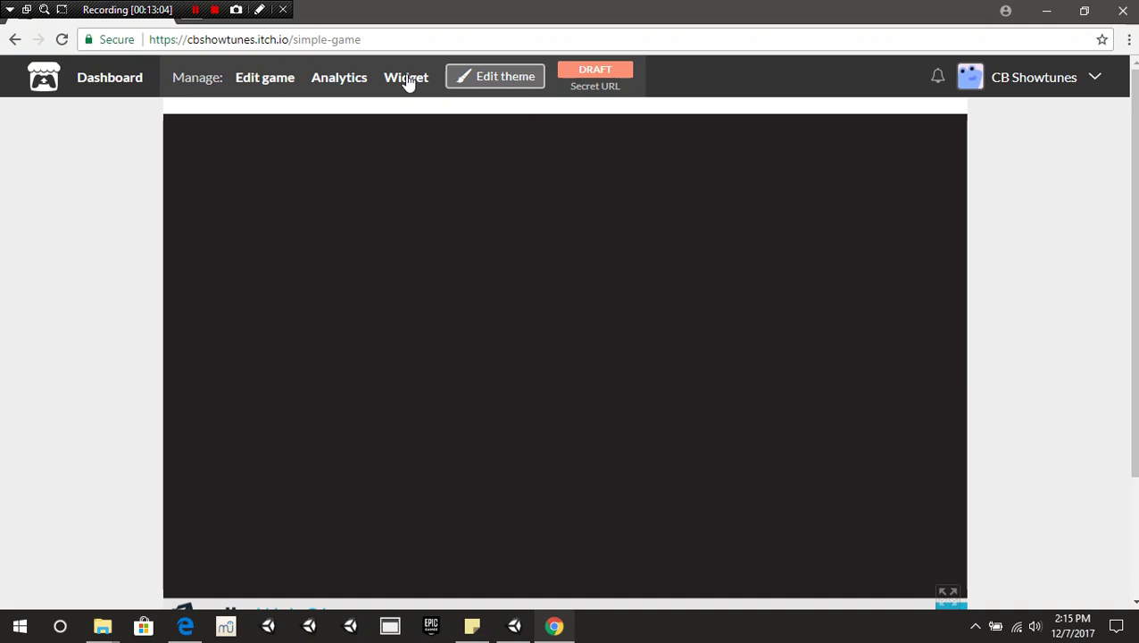
left_click(259, 80)
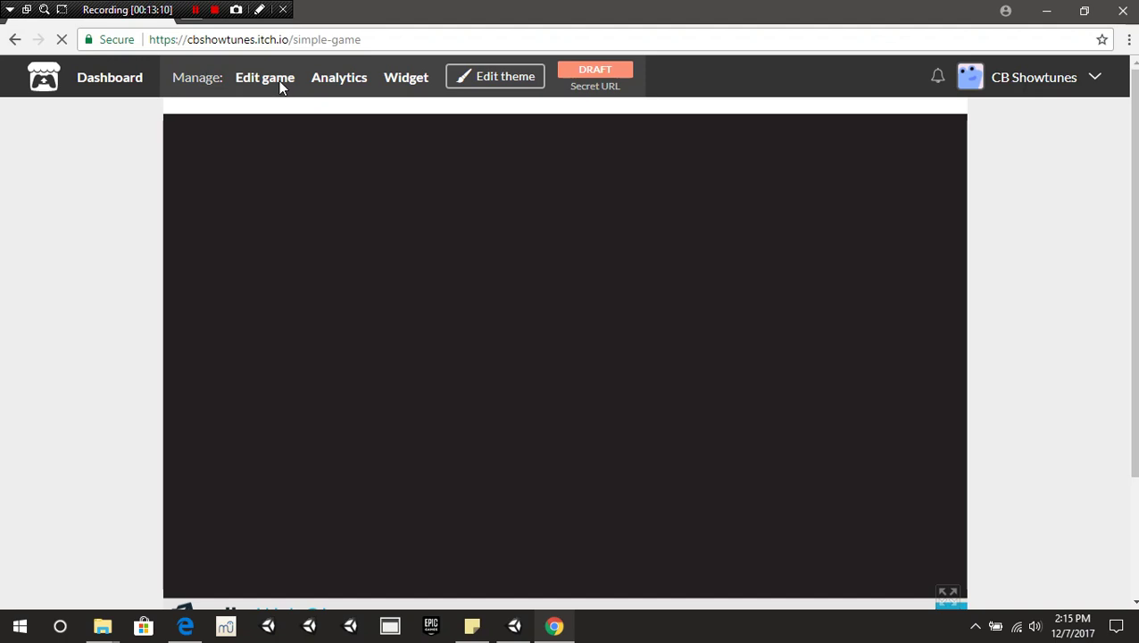
scroll(714, 286, "down", 2)
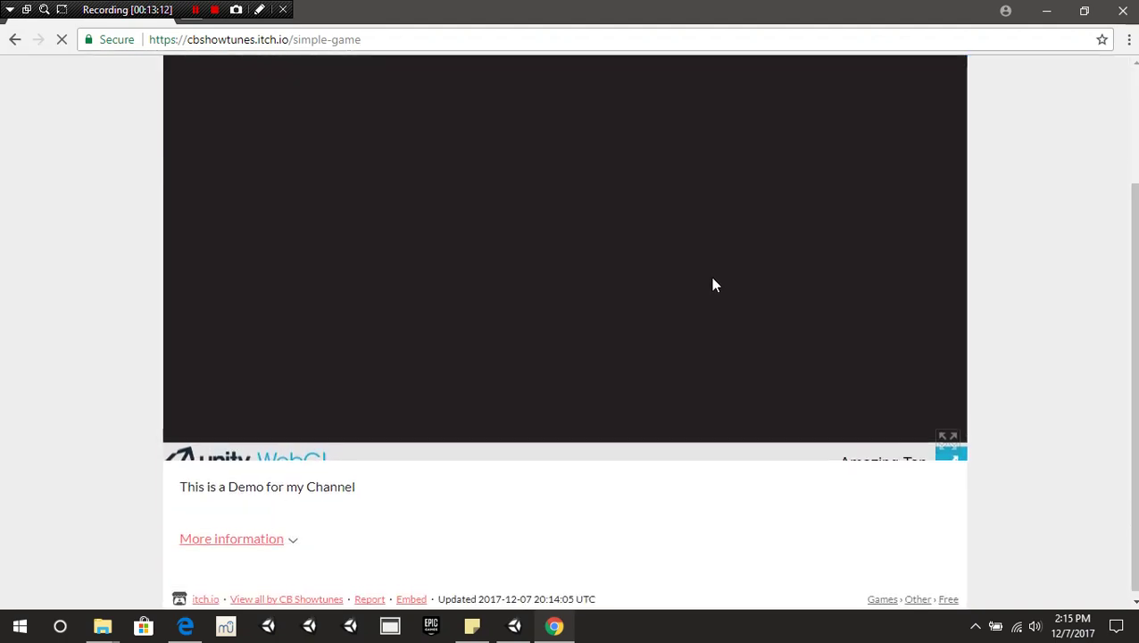
scroll(712, 285, "up", 2)
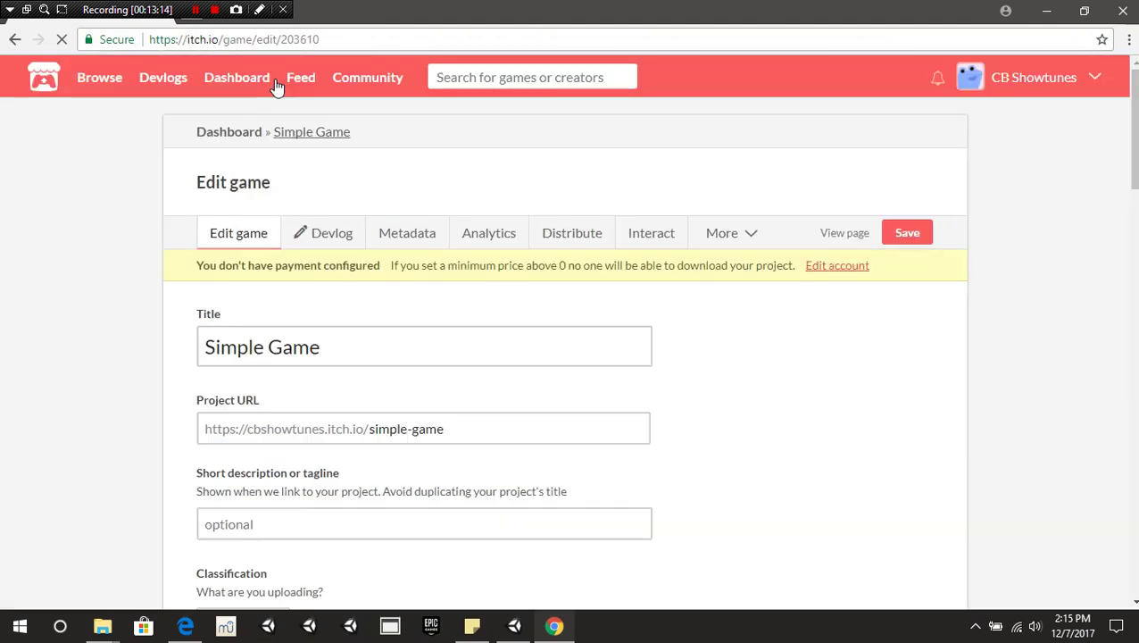
Set the Simple Game project's Visibility & access option to Public
scroll(340, 200, "down", 4)
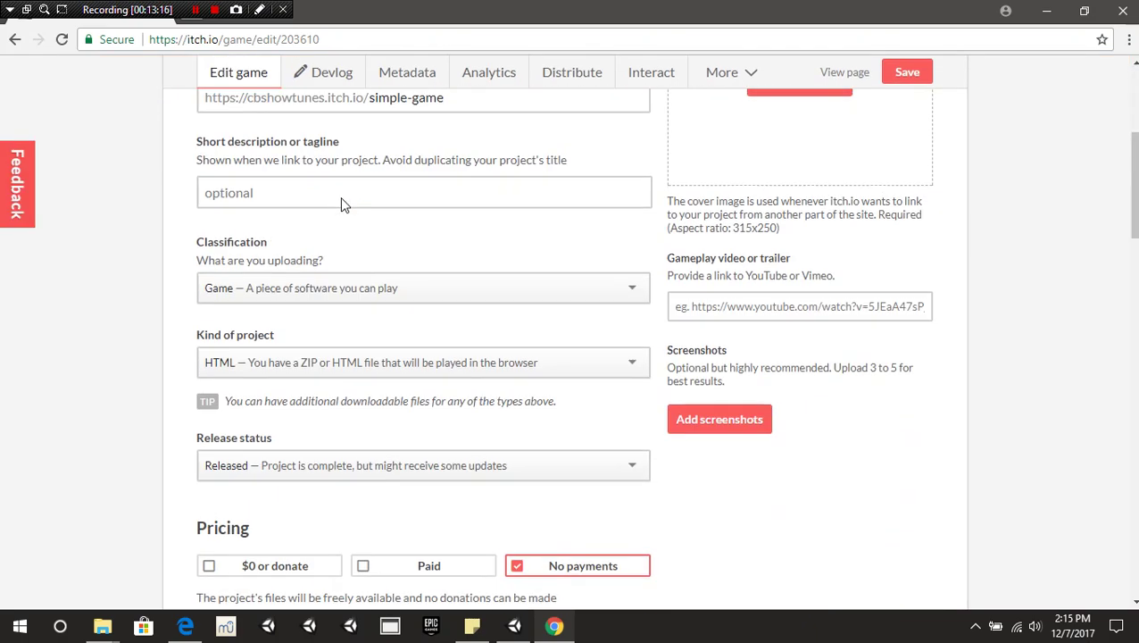
scroll(341, 200, "up", 4)
scroll(361, 281, "down", 5)
scroll(362, 281, "down", 12)
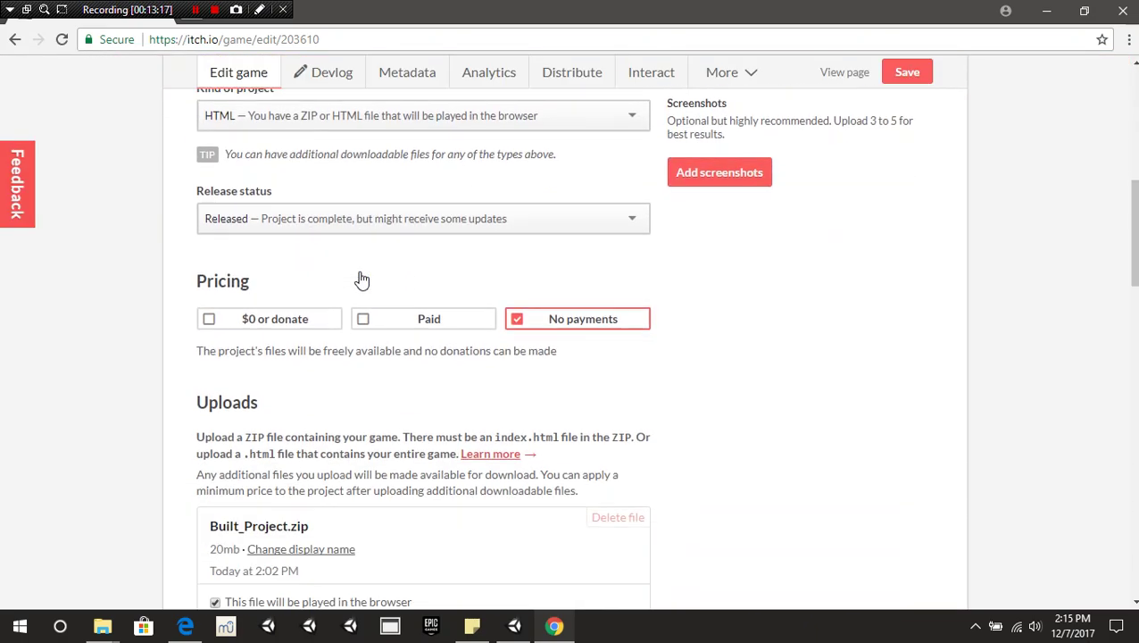
scroll(363, 272, "down", 3)
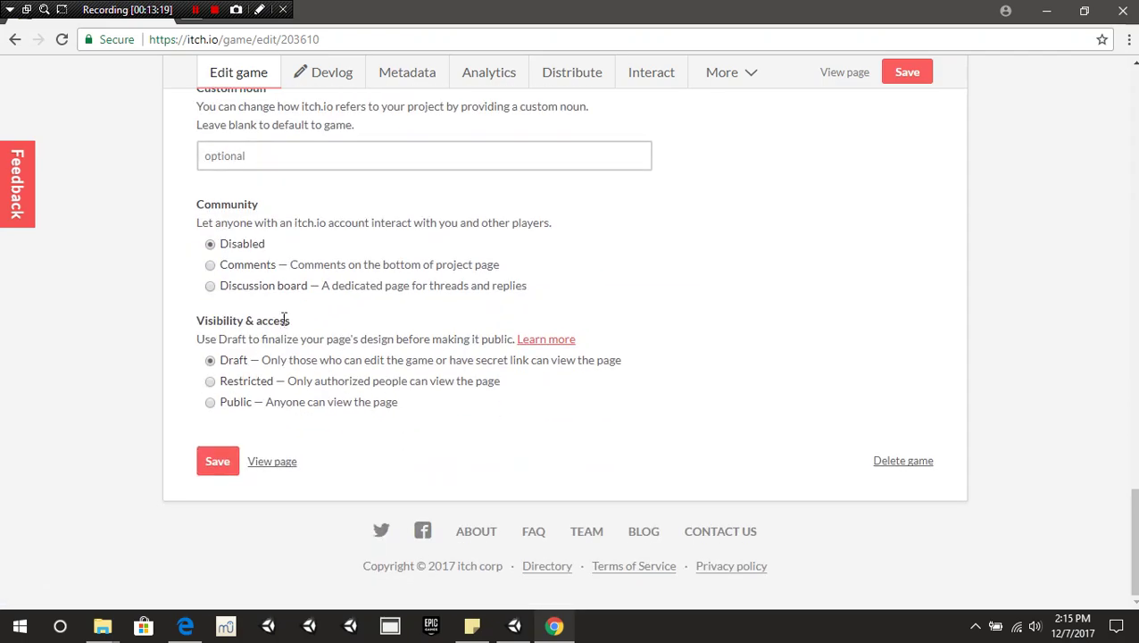
left_click(211, 404)
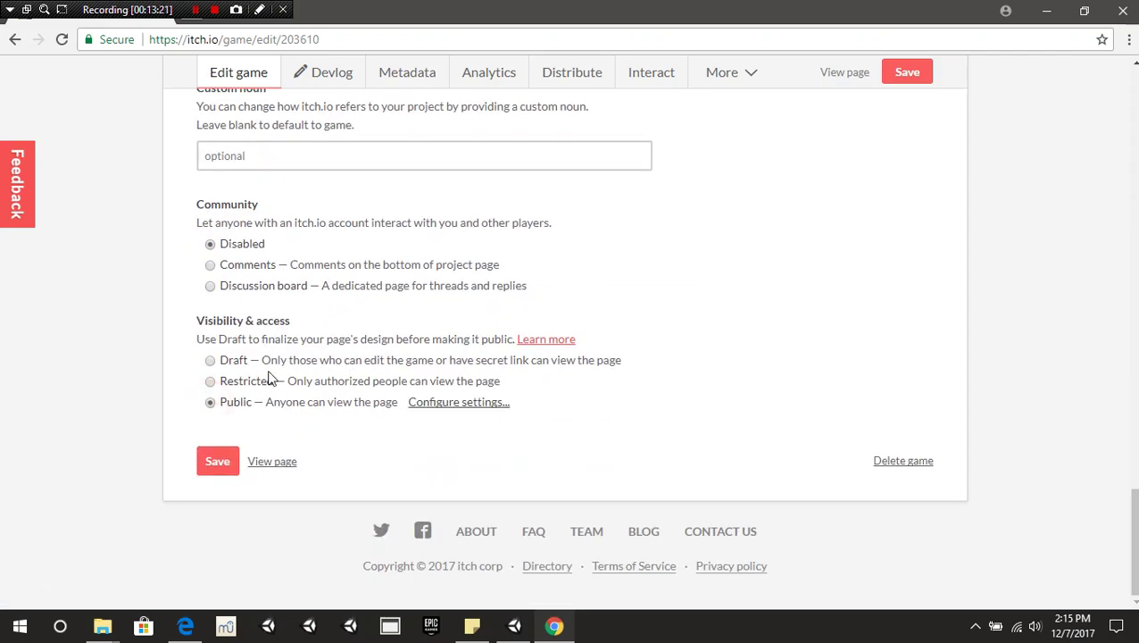
Add a cover image to the game from the Blender Made folder in Pictures
scroll(683, 376, "up", 20)
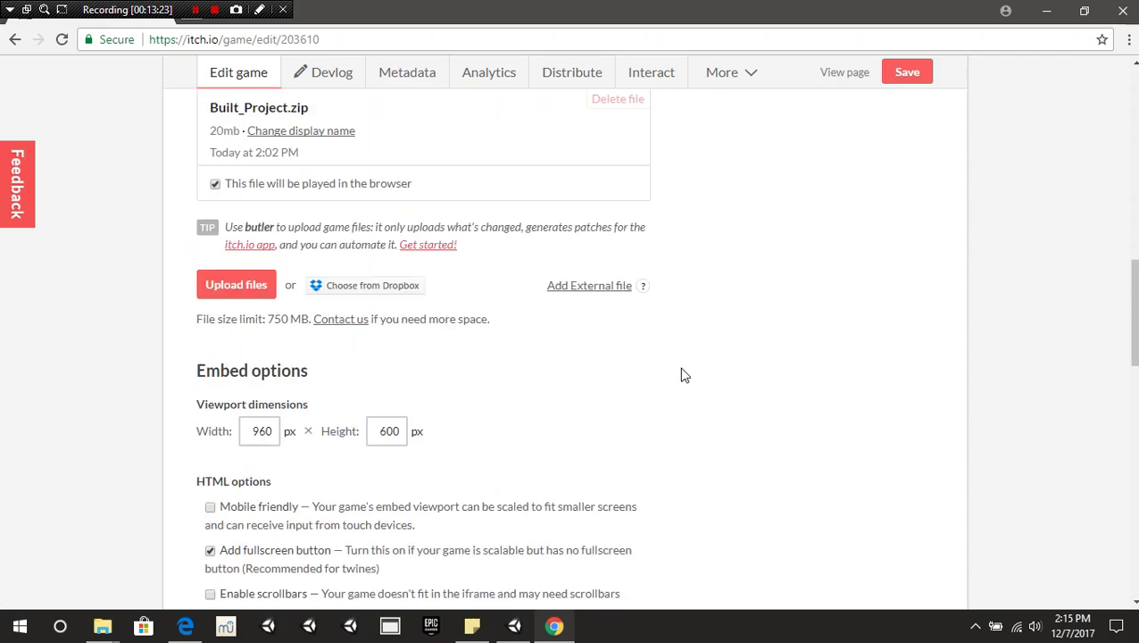
scroll(683, 376, "up", 5)
left_click(780, 415)
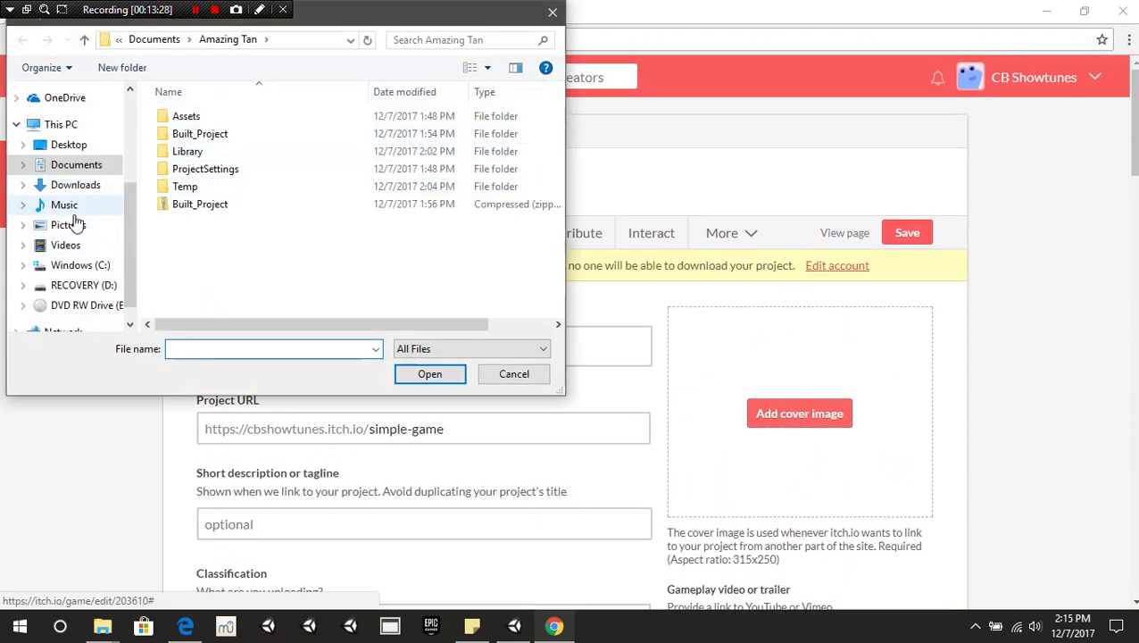
left_click(70, 208)
left_click(76, 225)
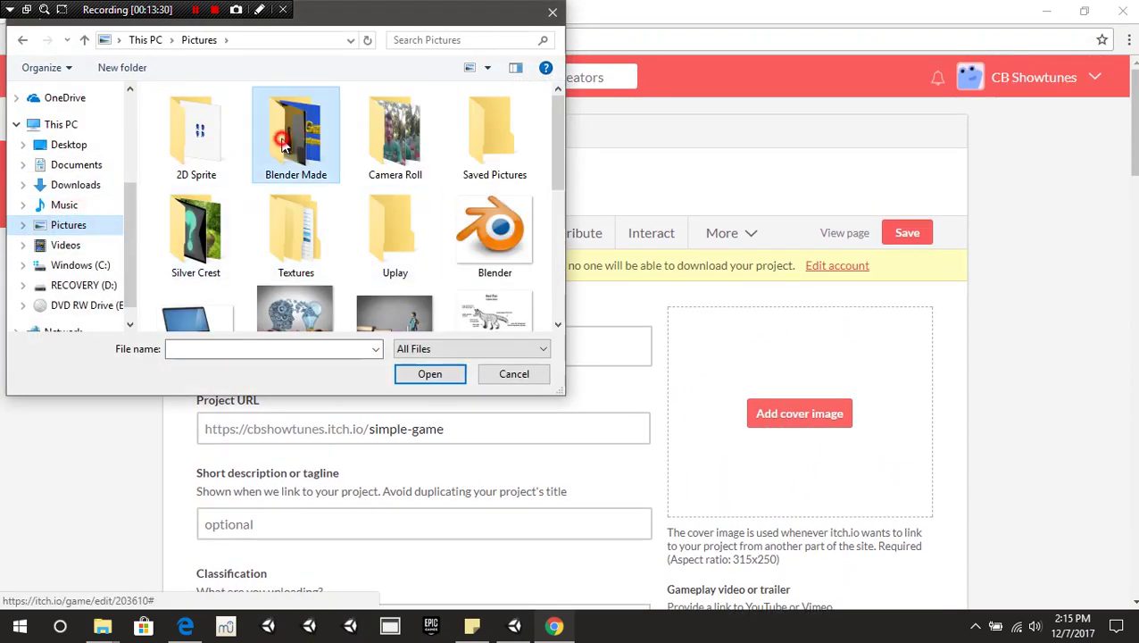
double_click(296, 160)
double_click(503, 116)
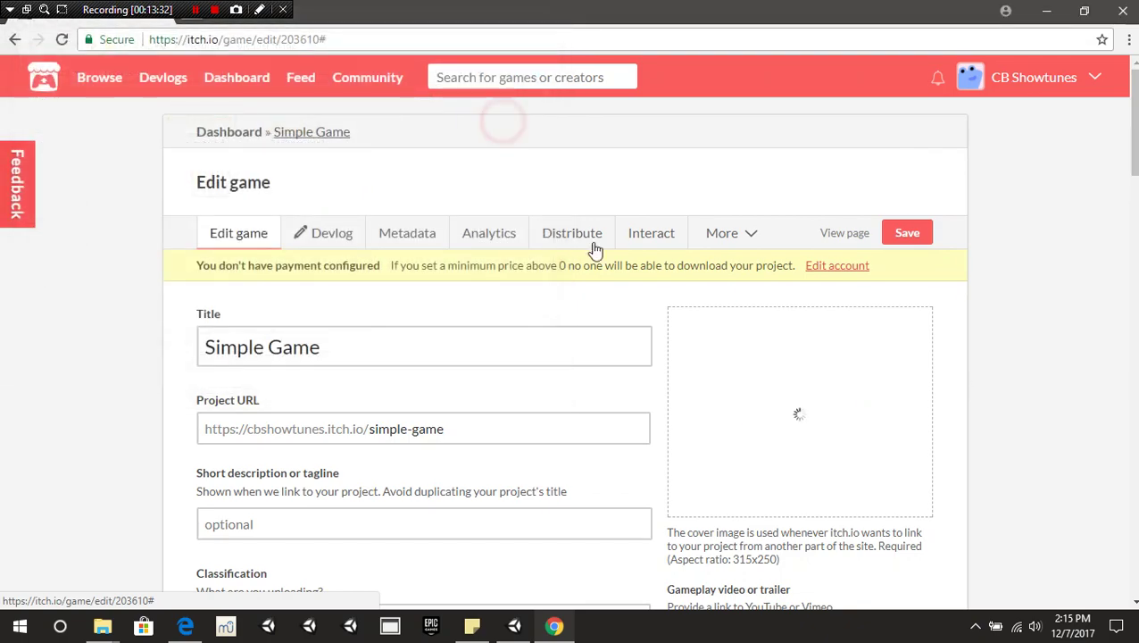
scroll(851, 305, "down", 9)
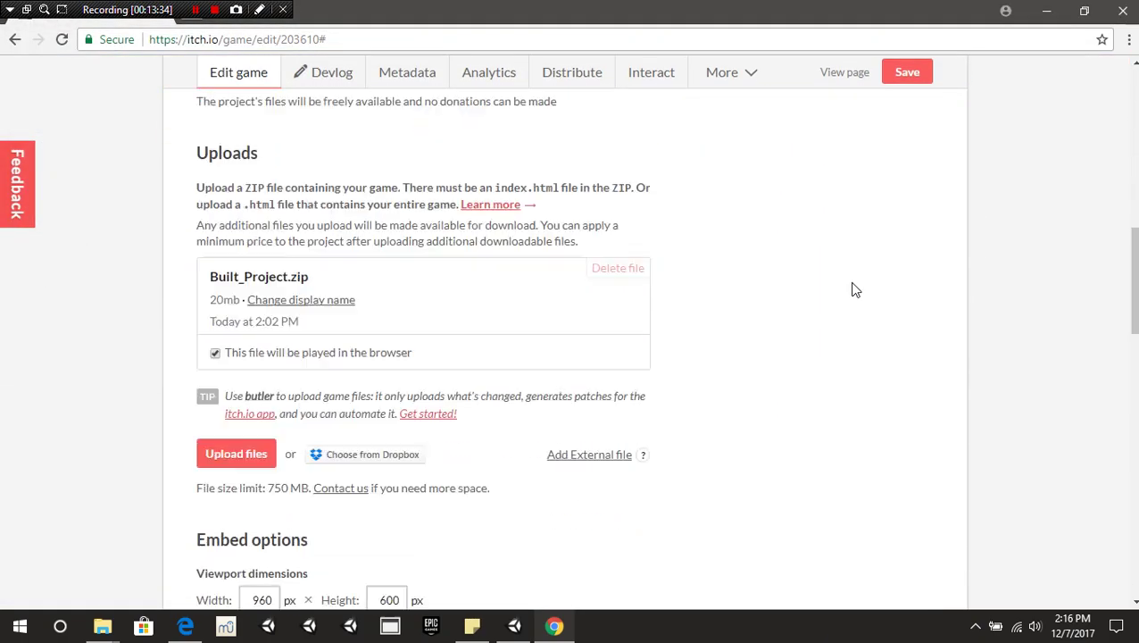
scroll(854, 289, "up", 2)
scroll(854, 289, "down", 1)
scroll(855, 288, "up", 5)
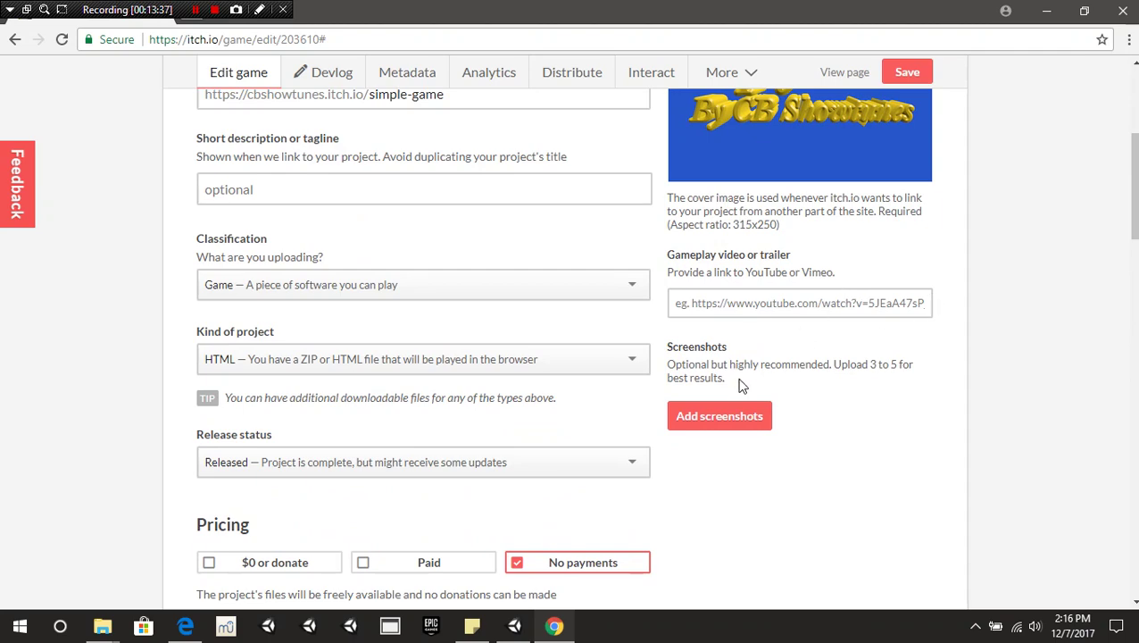
Save the Simple Game project with its new cover image and Public visibility
scroll(745, 399, "down", 18)
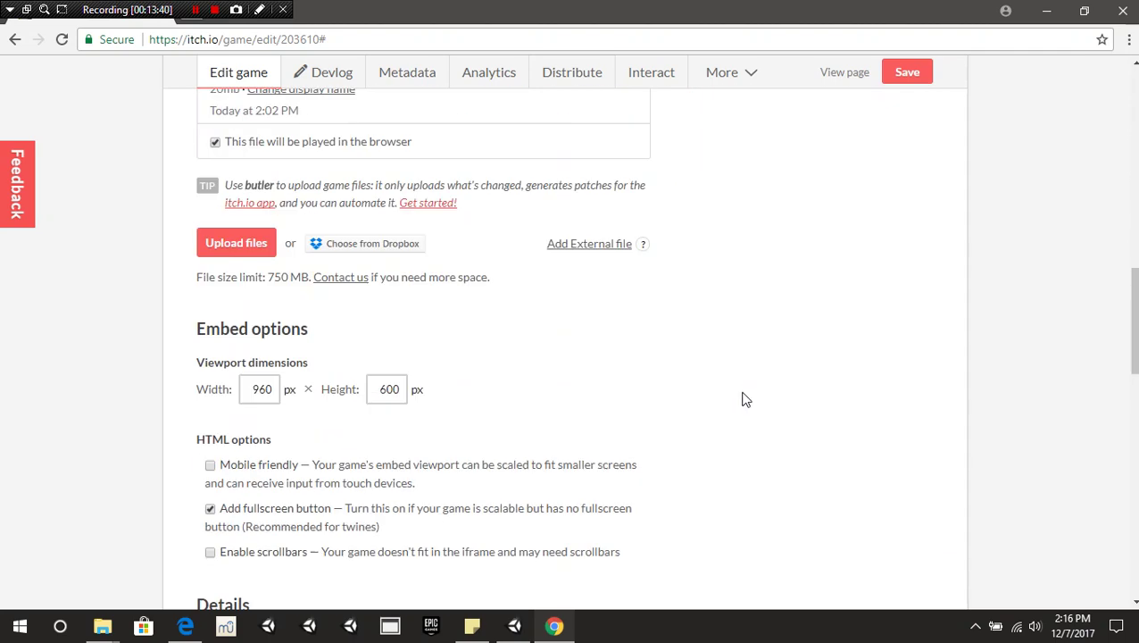
scroll(489, 353, "down", 5)
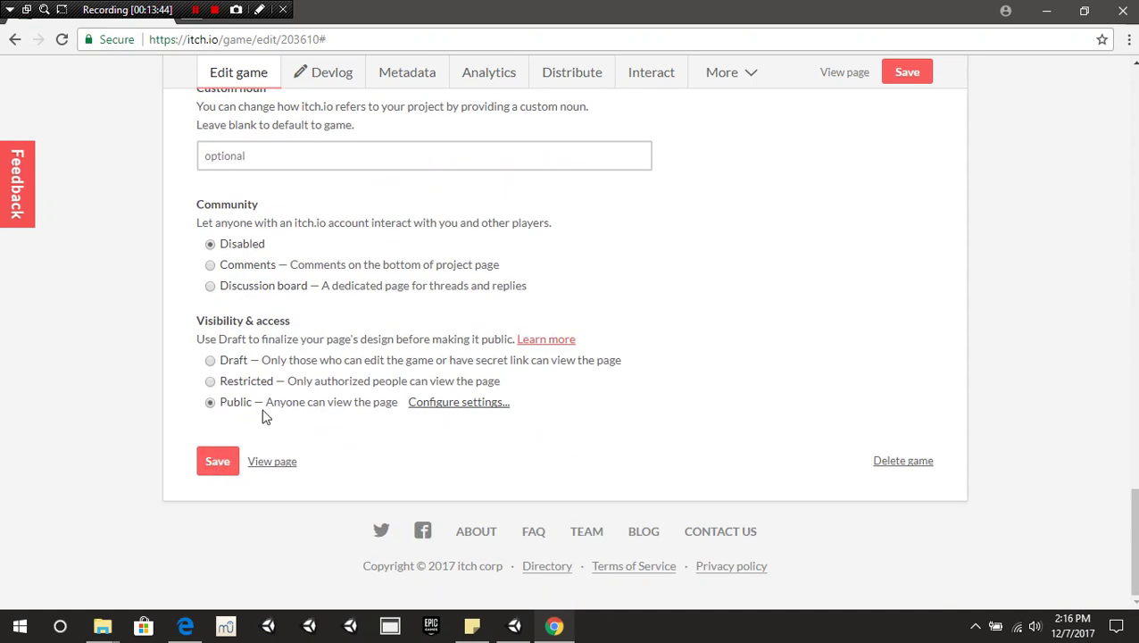
left_click(223, 471)
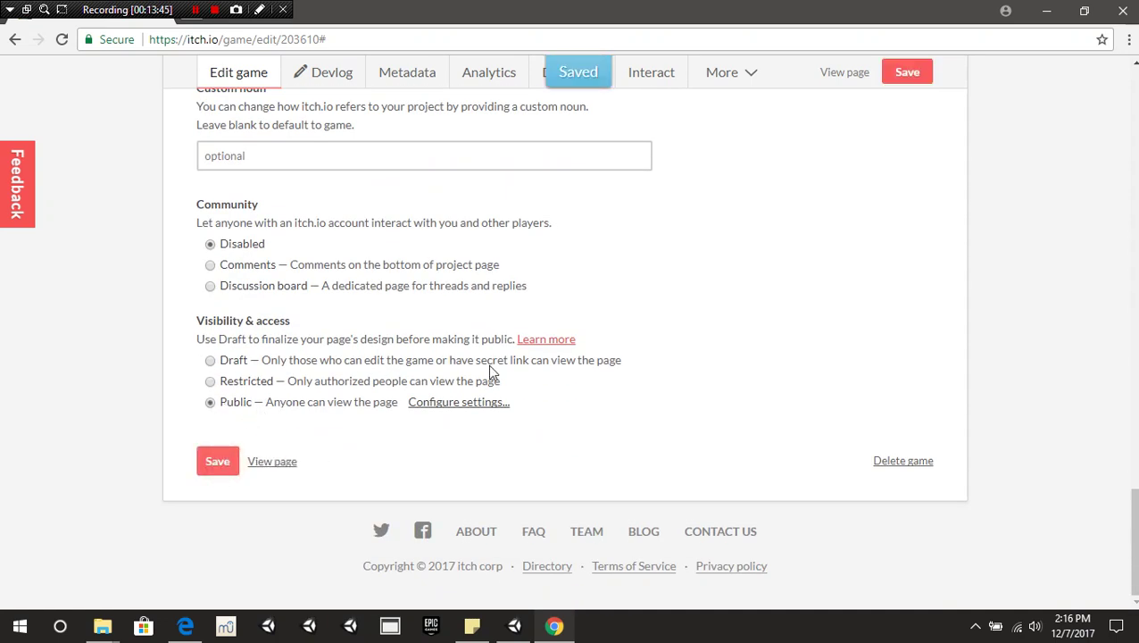
Go to the creator's public profile page and open the published Simple Game from there
scroll(988, 279, "up", 10)
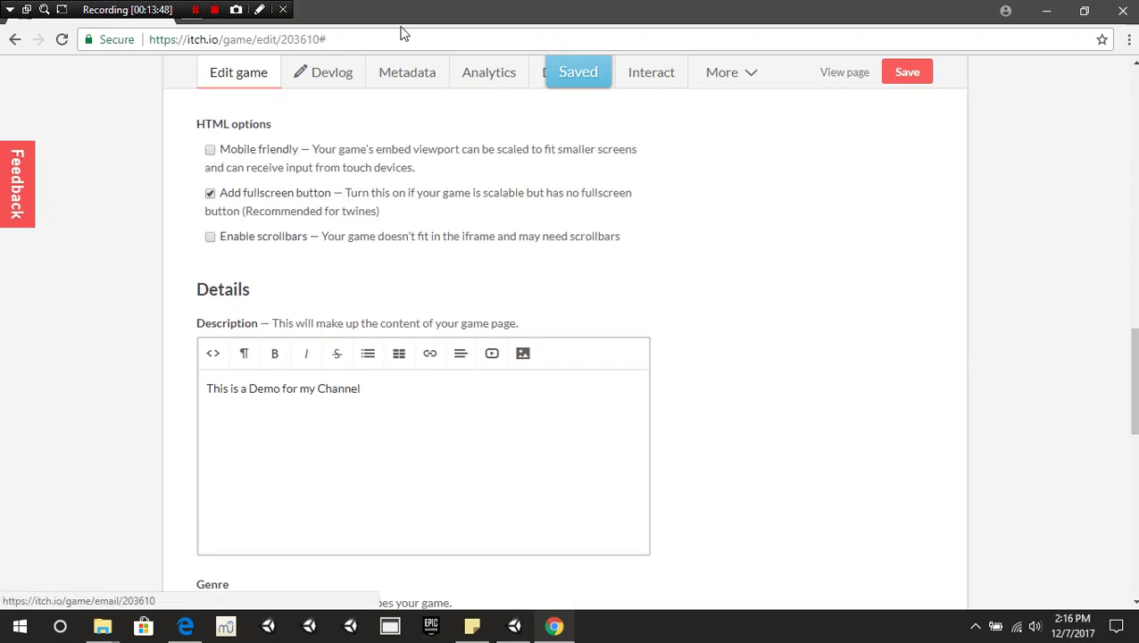
scroll(707, 231, "up", 6)
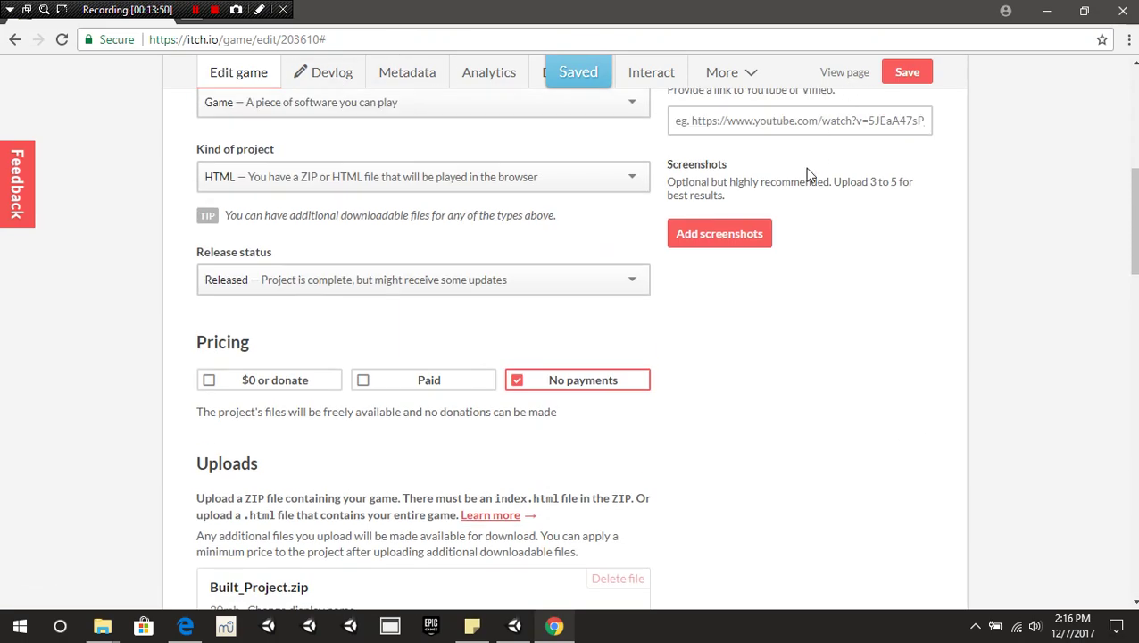
scroll(804, 167, "up", 6)
left_click(1022, 80)
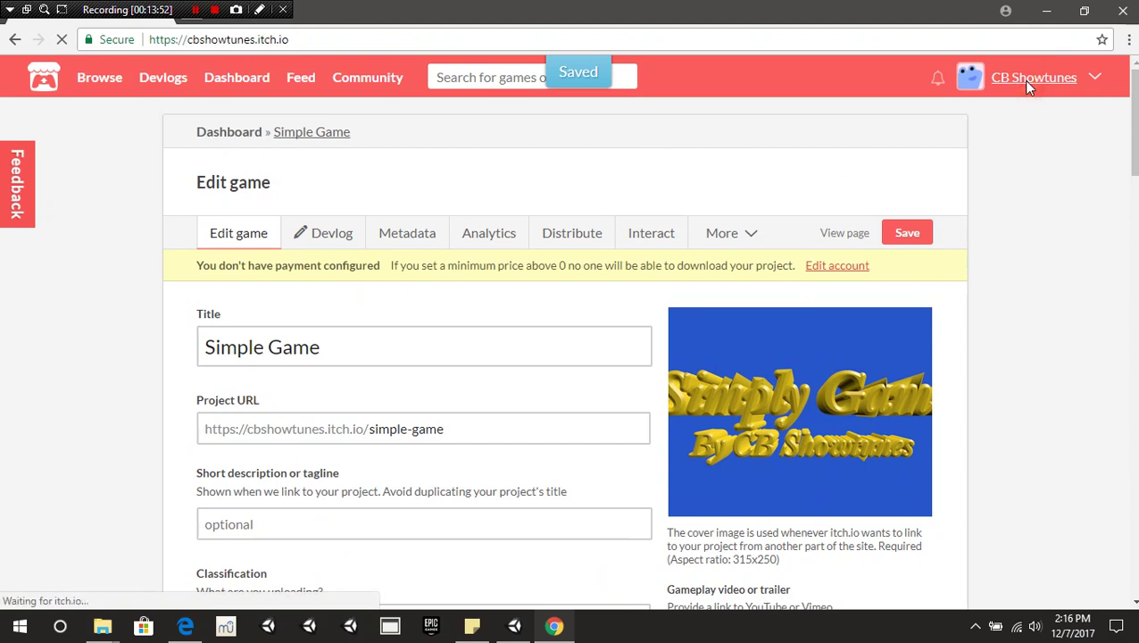
scroll(514, 284, "down", 3)
scroll(676, 282, "up", 3)
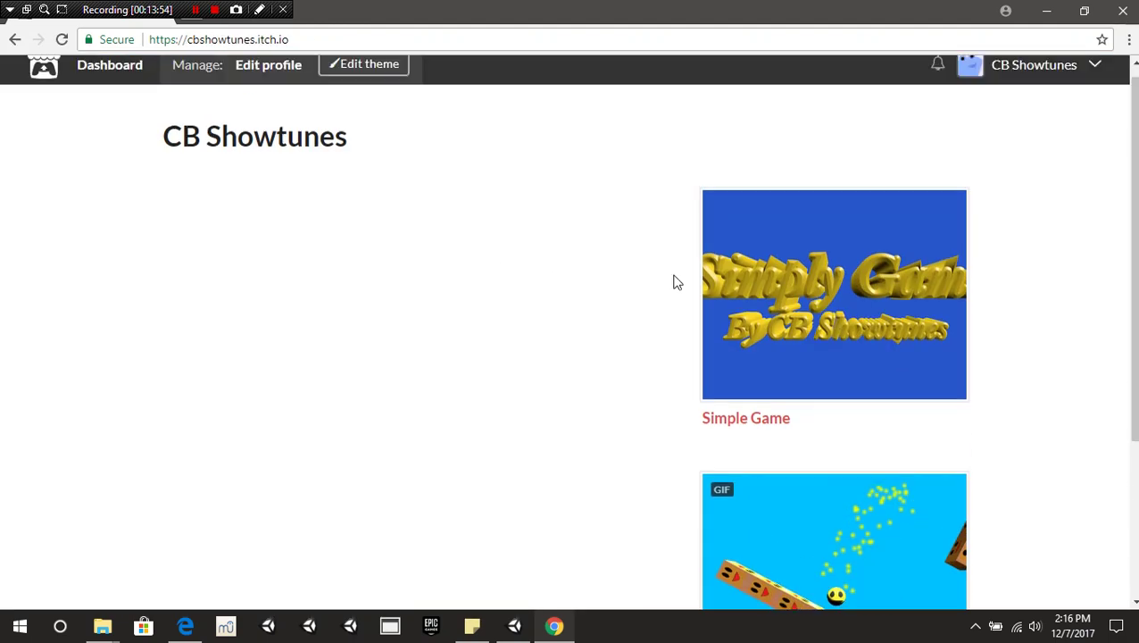
left_click(844, 302)
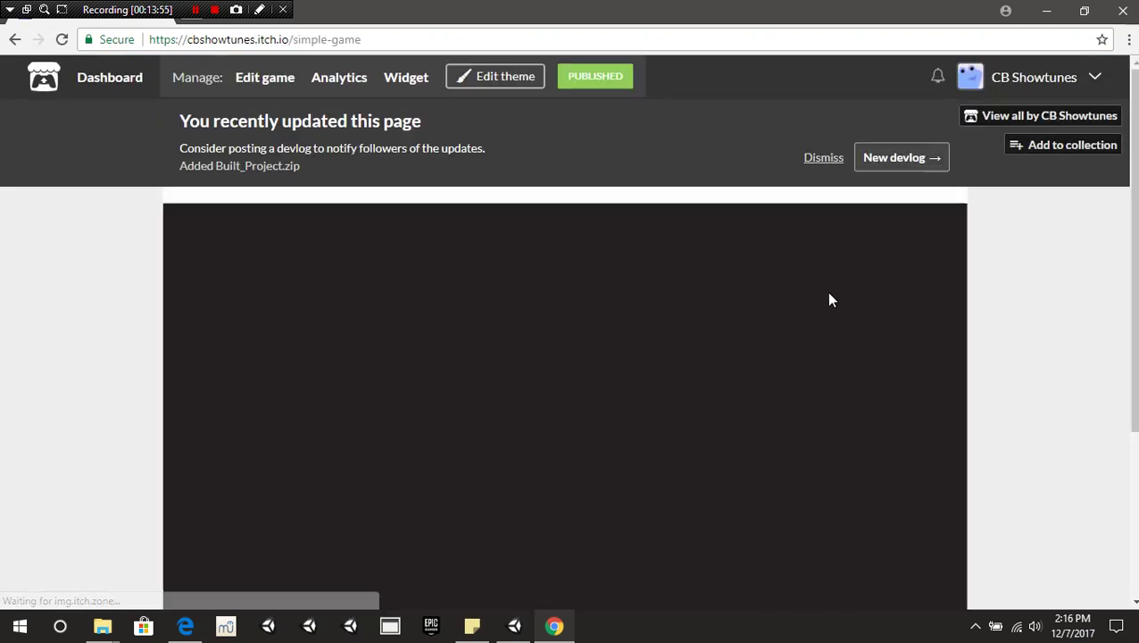
Let the embedded WebGL build load on the Simple Game page and run it in full screen
scroll(1028, 319, "down", 1)
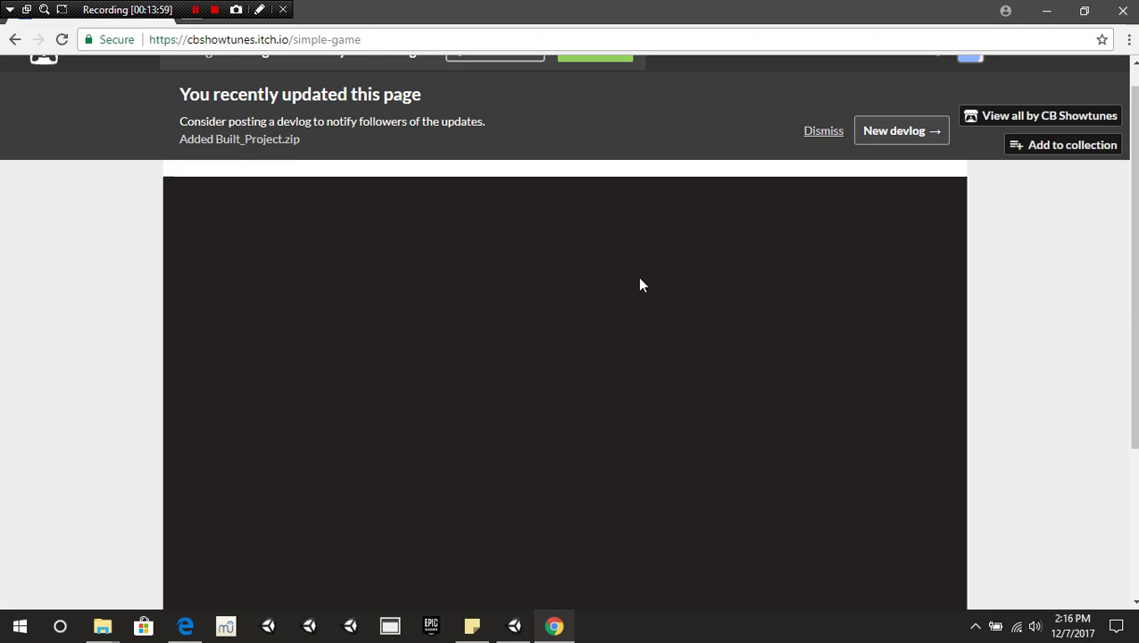
scroll(640, 285, "down", 2)
scroll(639, 285, "up", 1)
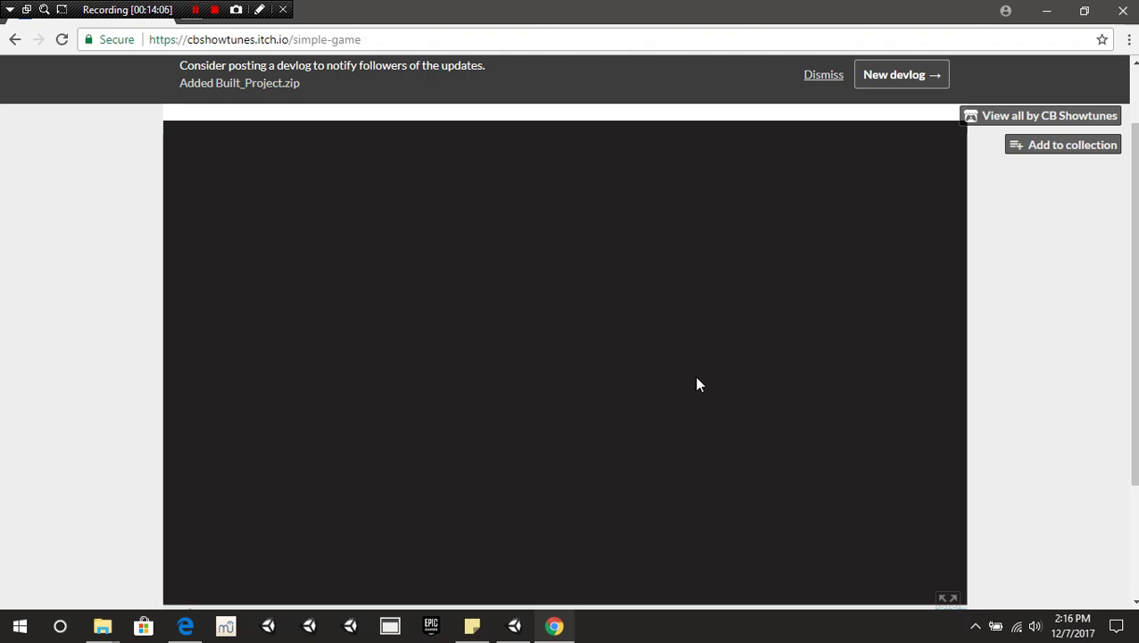
scroll(699, 384, "down", 1)
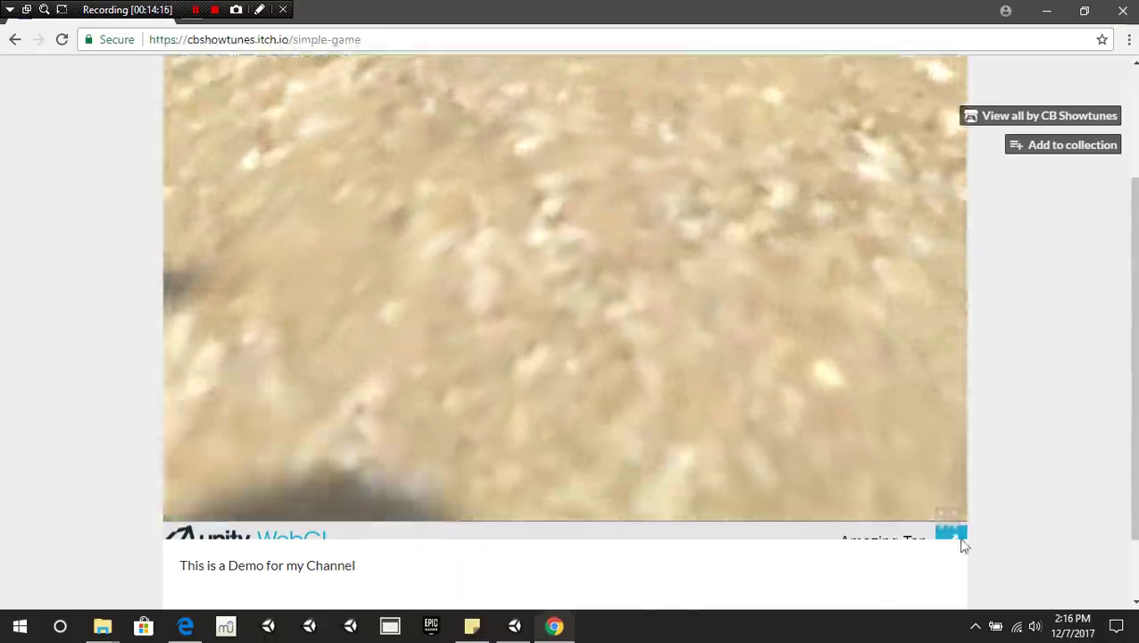
left_click(953, 534)
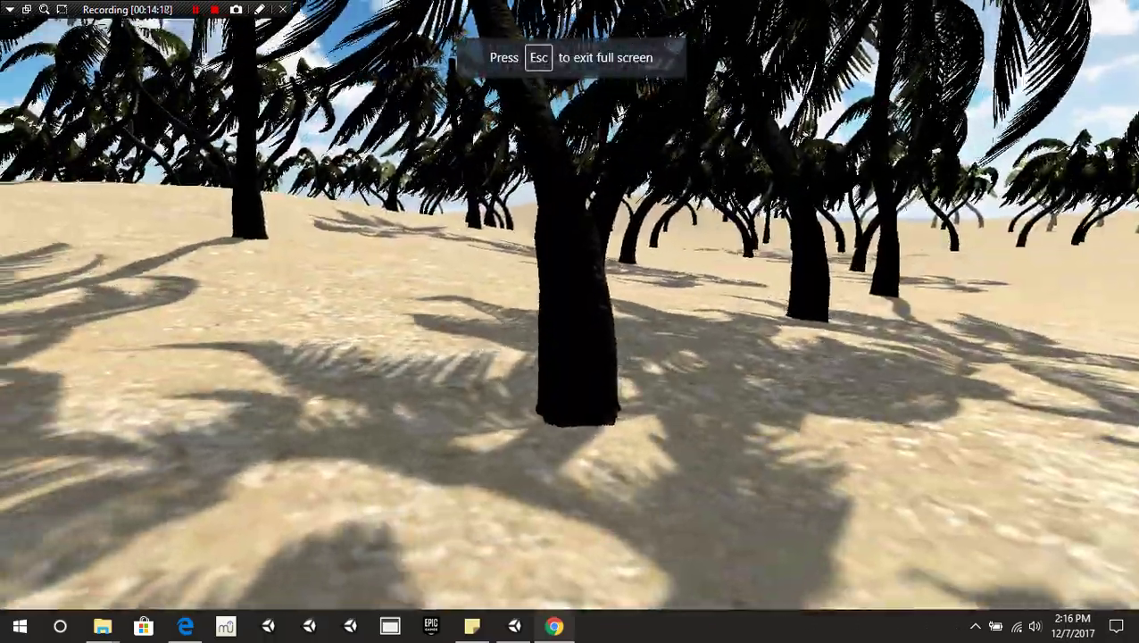